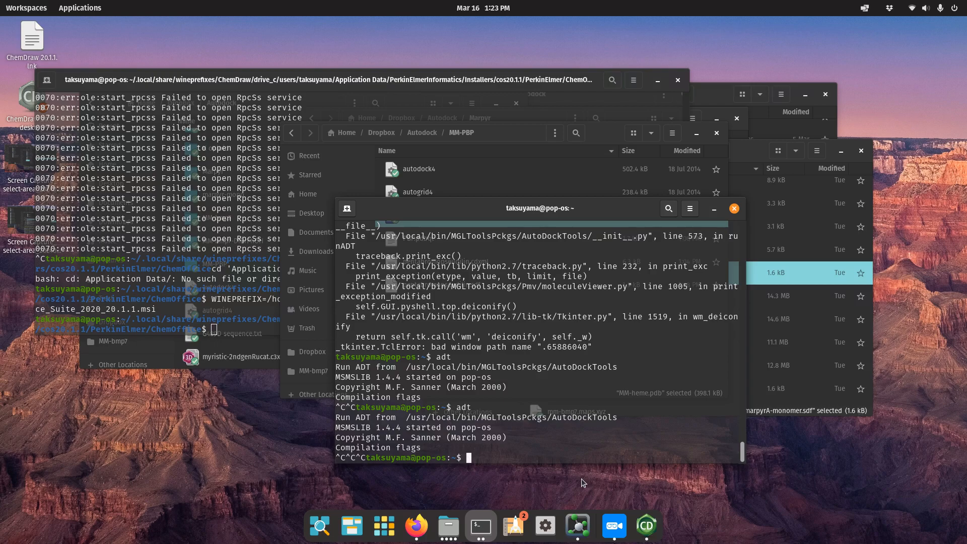
Load autodock.scripps.edu in a new Firefox tab and go to the AutoDock4 (4.2.6) download page.
{"action": "left_click", "coordinate": [425, 524]}
{"action": "double_click", "coordinate": [373, 23]}
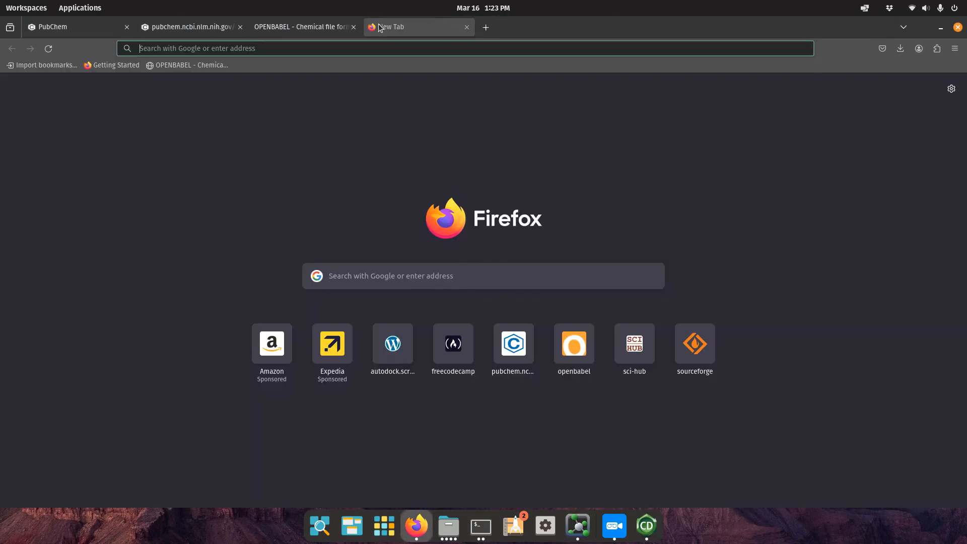
{"action": "type", "text": "autodock.scripps.edu"}
{"action": "key", "text": "Return"}
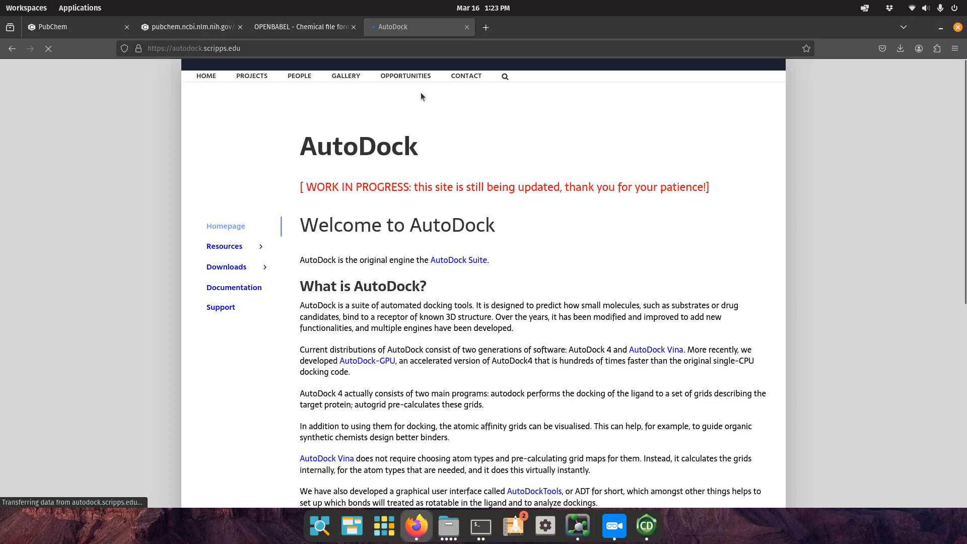
{"action": "left_click", "coordinate": [265, 267]}
{"action": "left_click", "coordinate": [241, 288]}
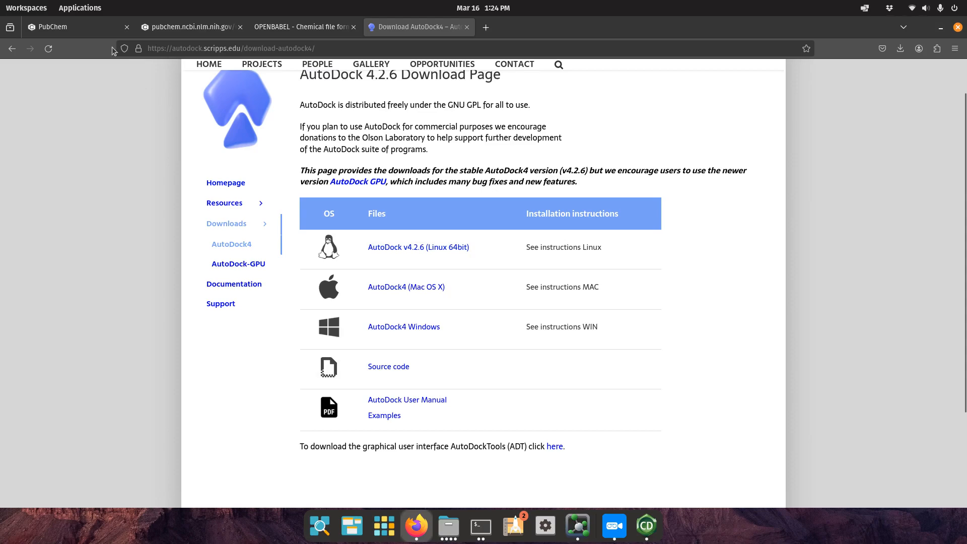
{"action": "scroll", "coordinate": [182, 180], "scroll_direction": "up", "scroll_amount": 2}
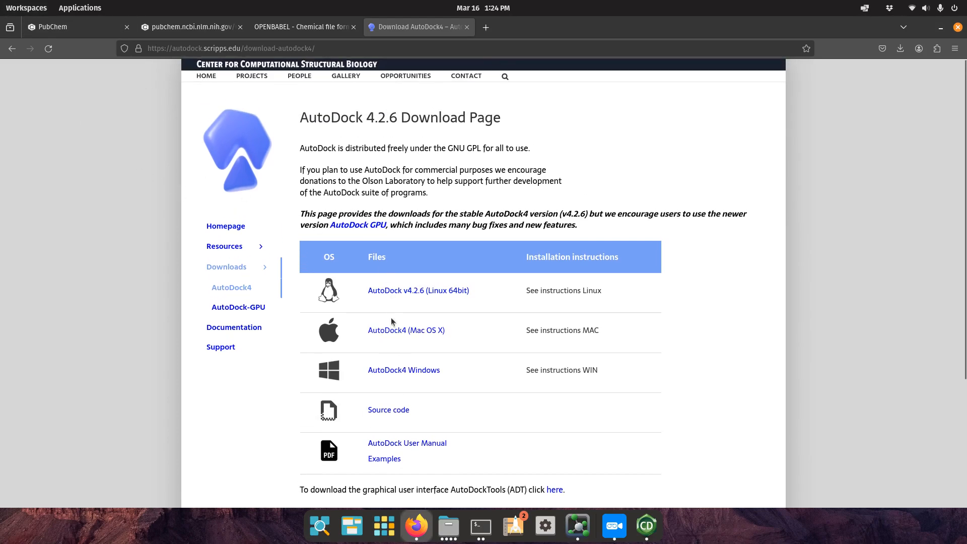
Open the AutoDockTools (ADT) resources page and browse the MGLTools downloads page.
{"action": "left_click", "coordinate": [239, 247]}
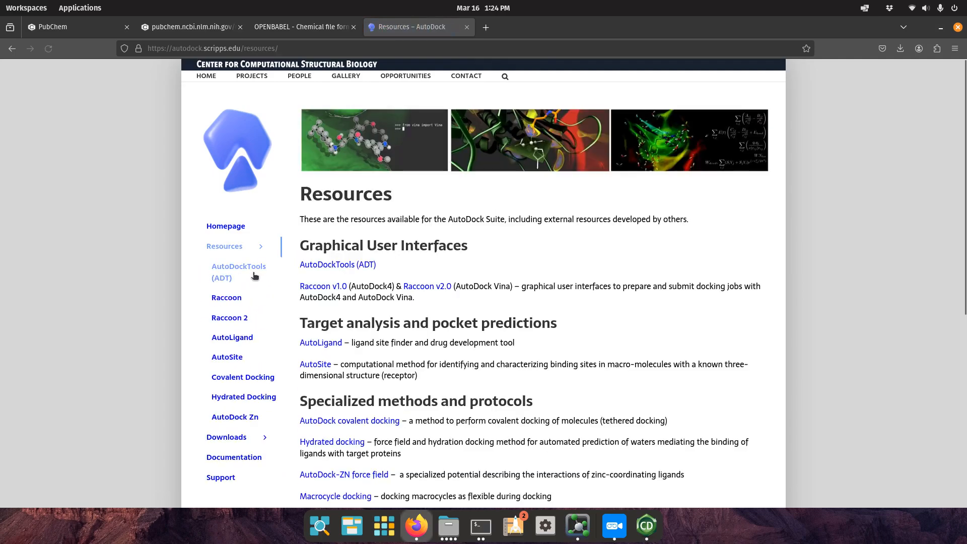
{"action": "left_click", "coordinate": [261, 275]}
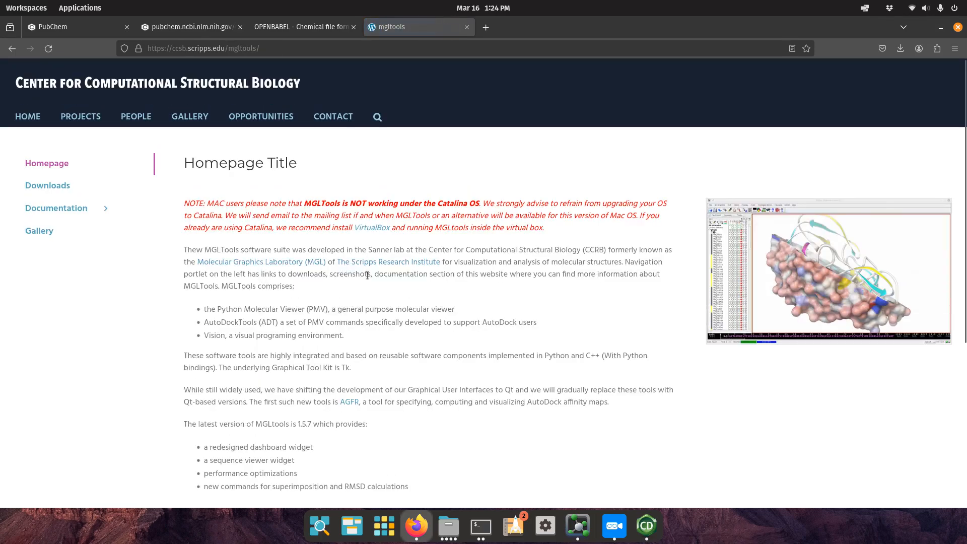
{"action": "left_click", "coordinate": [51, 187]}
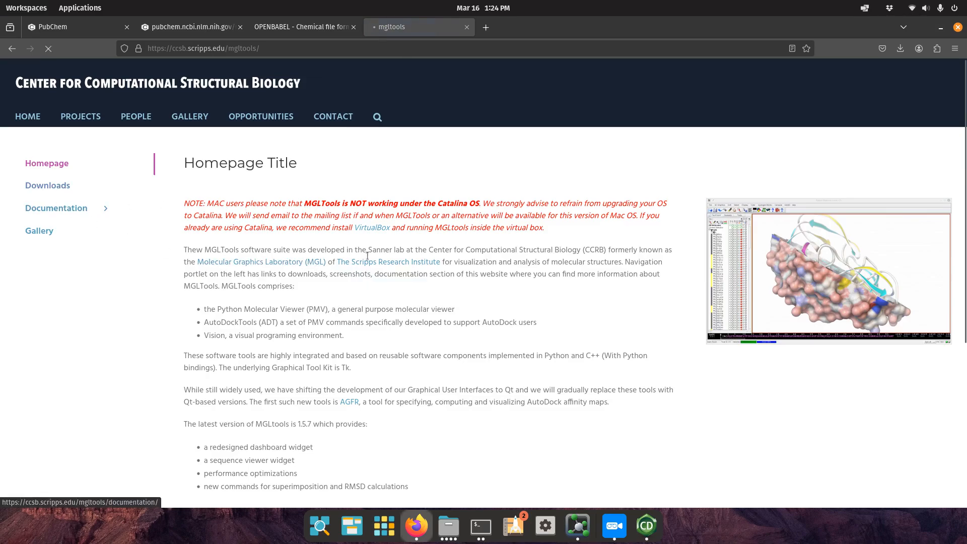
{"action": "scroll", "coordinate": [482, 282], "scroll_direction": "down", "scroll_amount": 3}
{"action": "scroll", "coordinate": [486, 284], "scroll_direction": "down", "scroll_amount": 5}
{"action": "scroll", "coordinate": [486, 297], "scroll_direction": "up", "scroll_amount": 4}
{"action": "scroll", "coordinate": [460, 448], "scroll_direction": "down", "scroll_amount": 4}
{"action": "scroll", "coordinate": [453, 438], "scroll_direction": "up", "scroll_amount": 2}
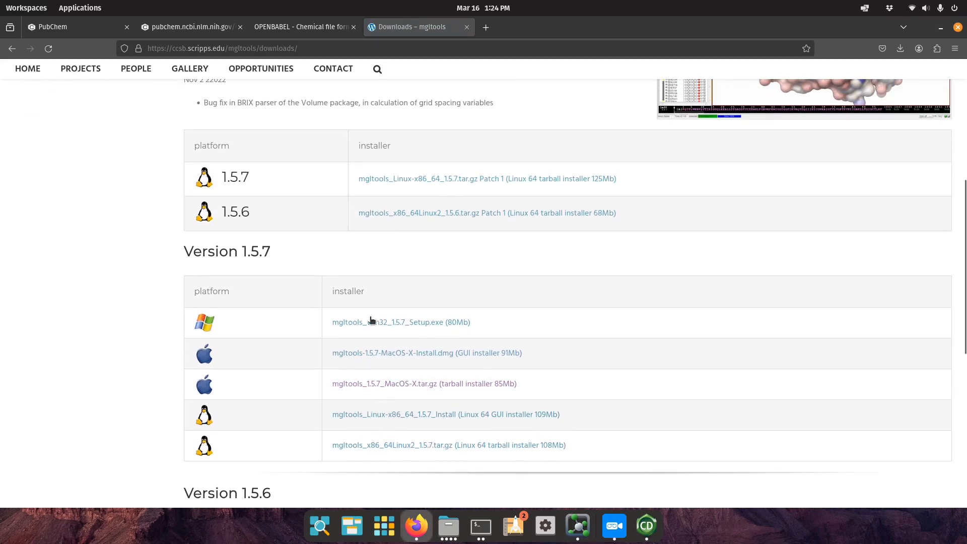
{"action": "scroll", "coordinate": [388, 365], "scroll_direction": "up", "scroll_amount": 10}
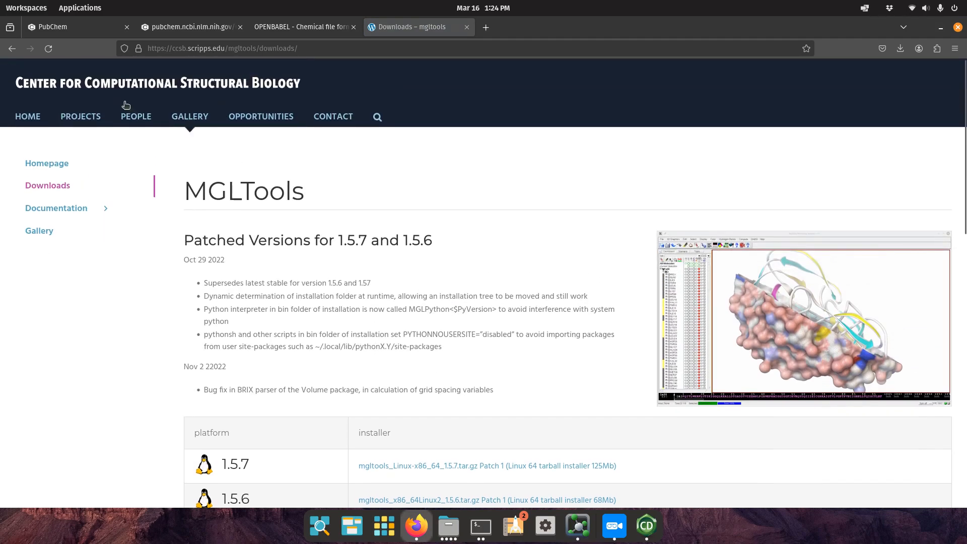
Return to the MGLTools homepage and minimize the PyMOL window.
{"action": "left_click", "coordinate": [12, 49]}
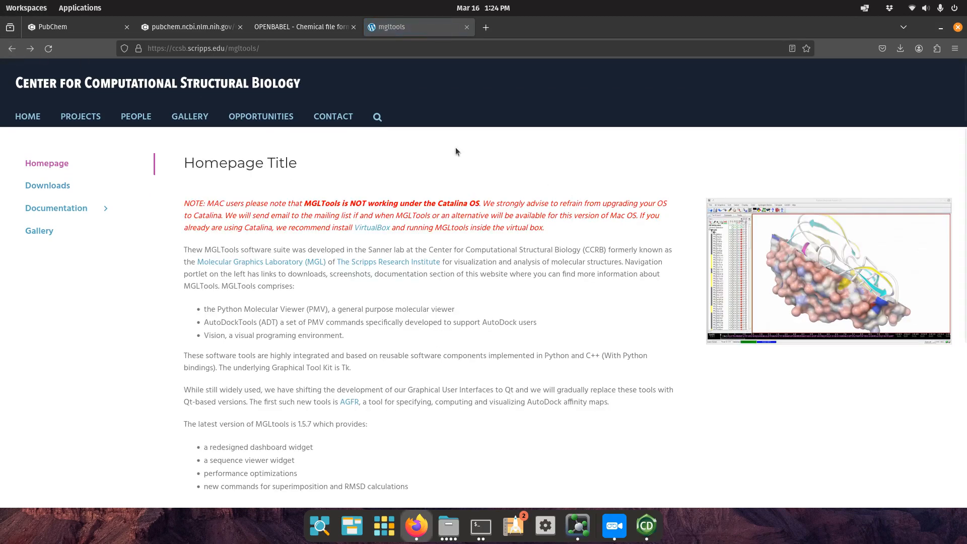
{"action": "left_click", "coordinate": [578, 532]}
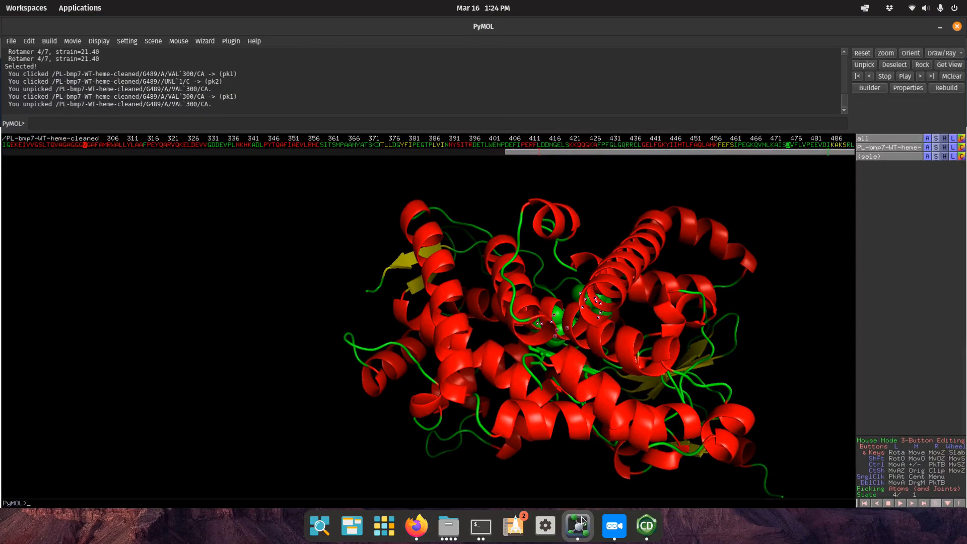
{"action": "left_click", "coordinate": [941, 26]}
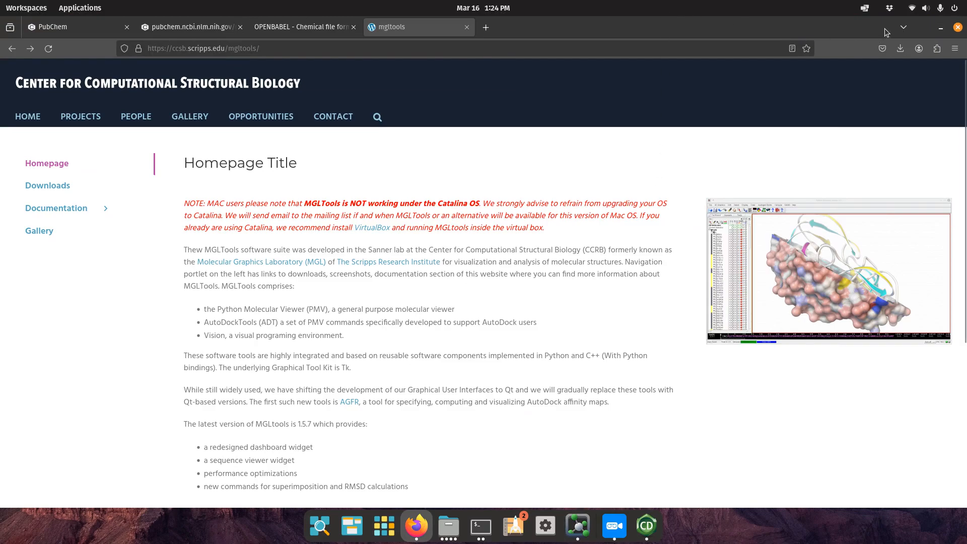
{"action": "left_click", "coordinate": [937, 30]}
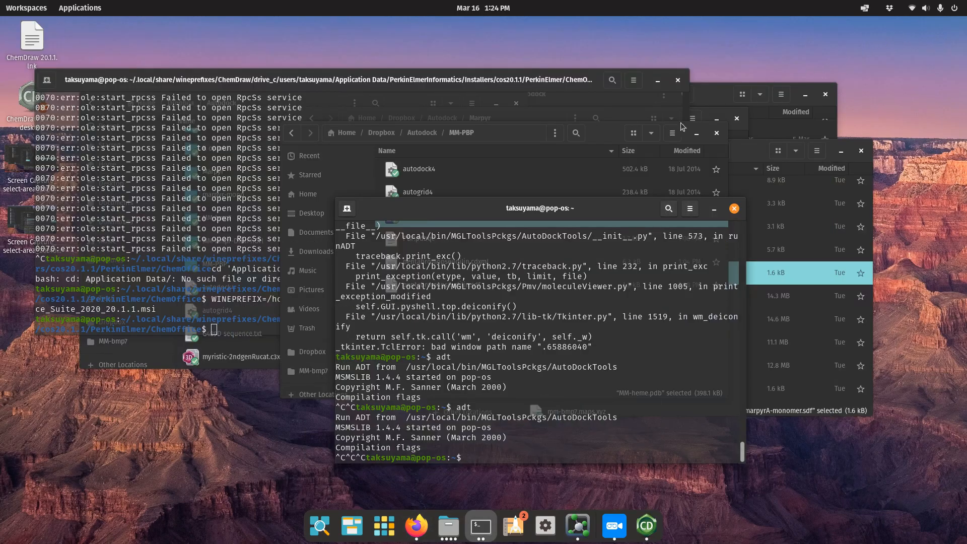
{"action": "left_click", "coordinate": [603, 132]}
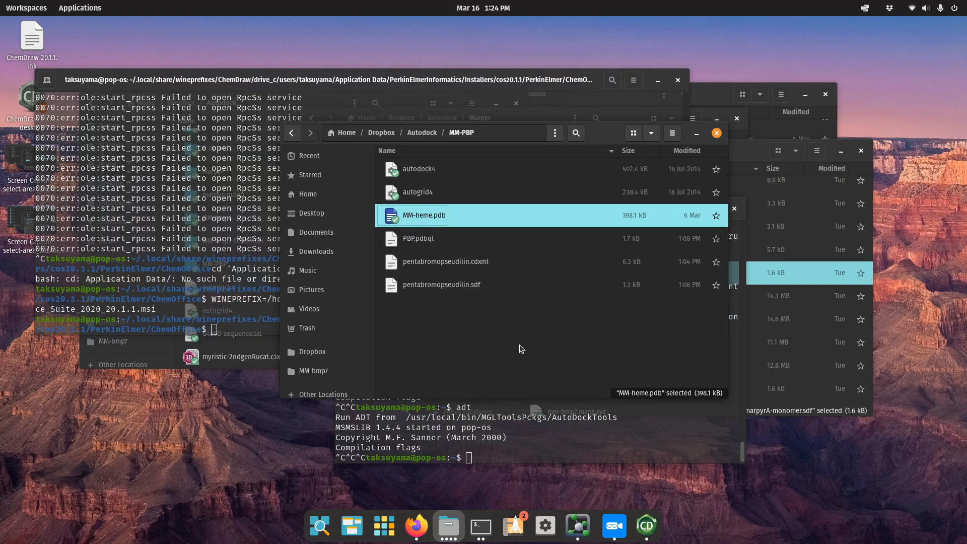
{"action": "left_click", "coordinate": [487, 171]}
{"action": "left_click", "coordinate": [476, 189]}
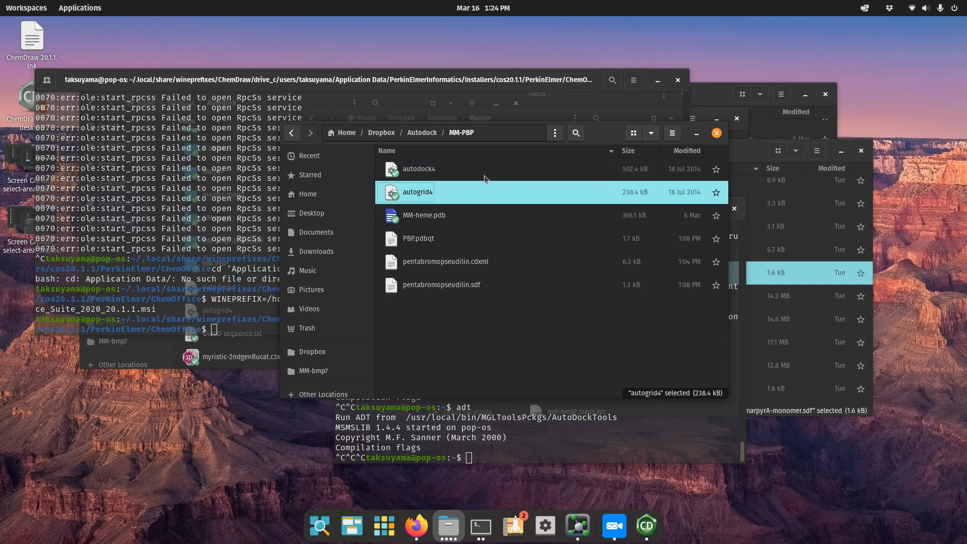
{"action": "left_click", "coordinate": [484, 171], "text": "ctrl"}
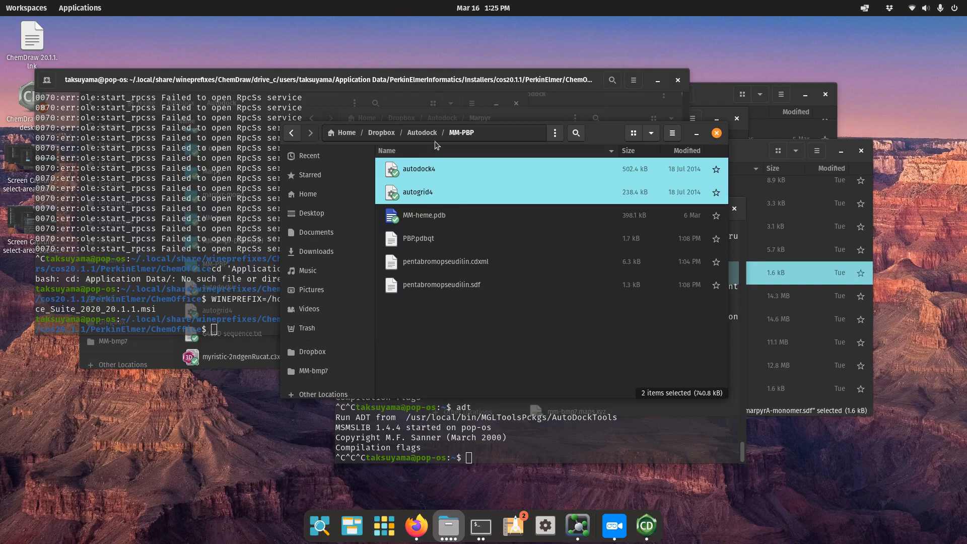
{"action": "left_click", "coordinate": [450, 341]}
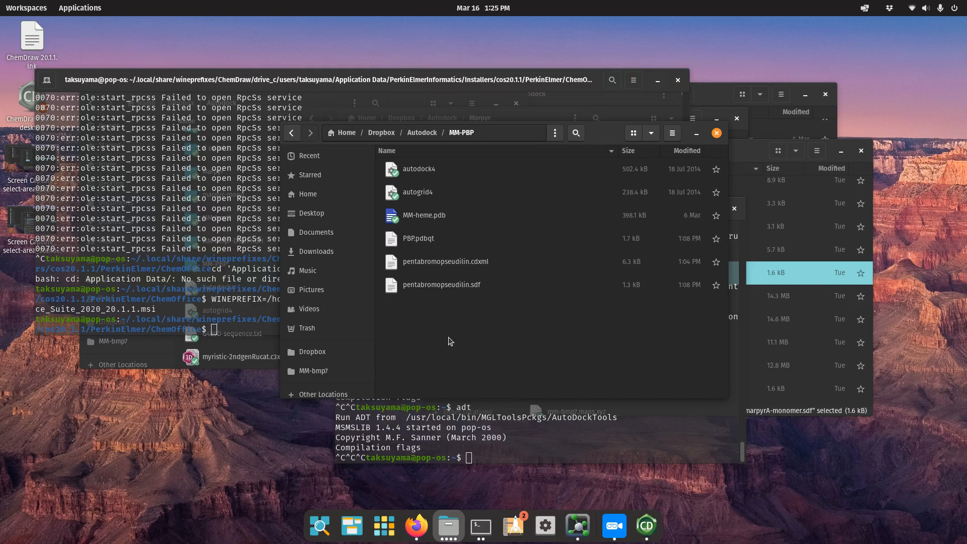
{"action": "left_click", "coordinate": [428, 179]}
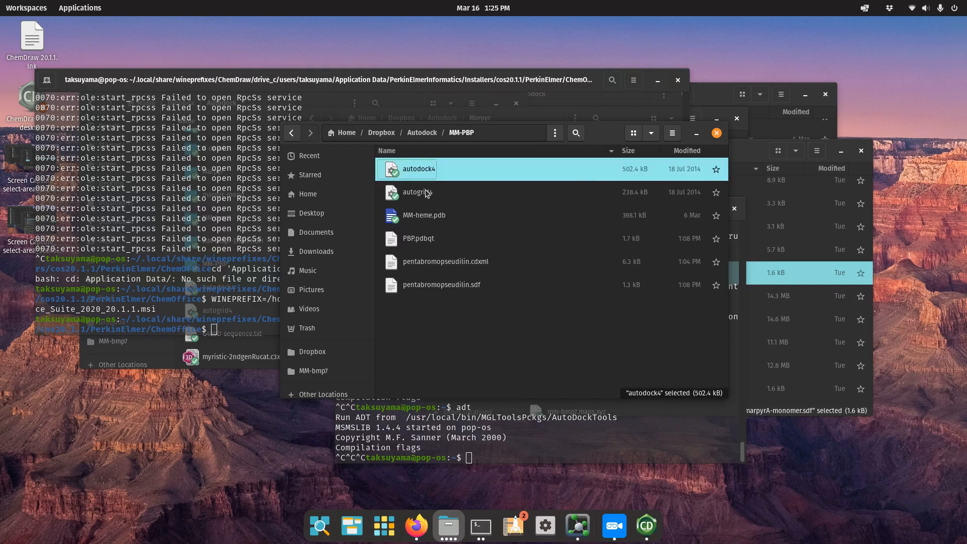
{"action": "left_click", "coordinate": [426, 191]}
{"action": "left_click", "coordinate": [427, 176]}
{"action": "left_click", "coordinate": [429, 194]}
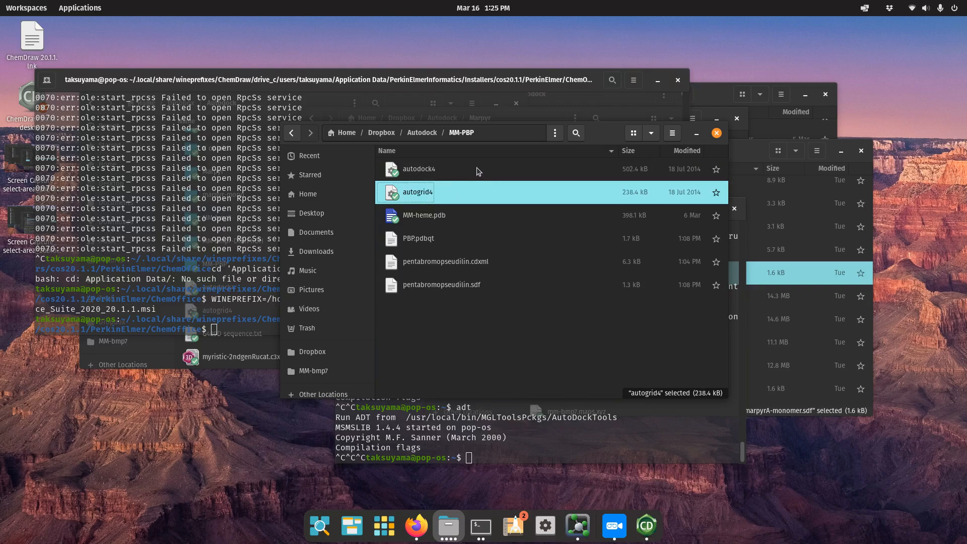
{"action": "left_click", "coordinate": [425, 223]}
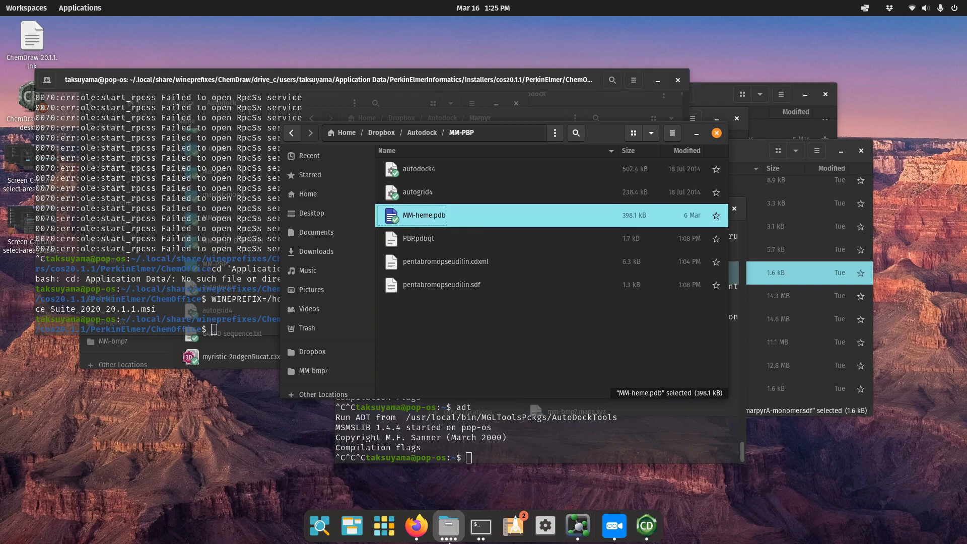
{"action": "left_click", "coordinate": [416, 526]}
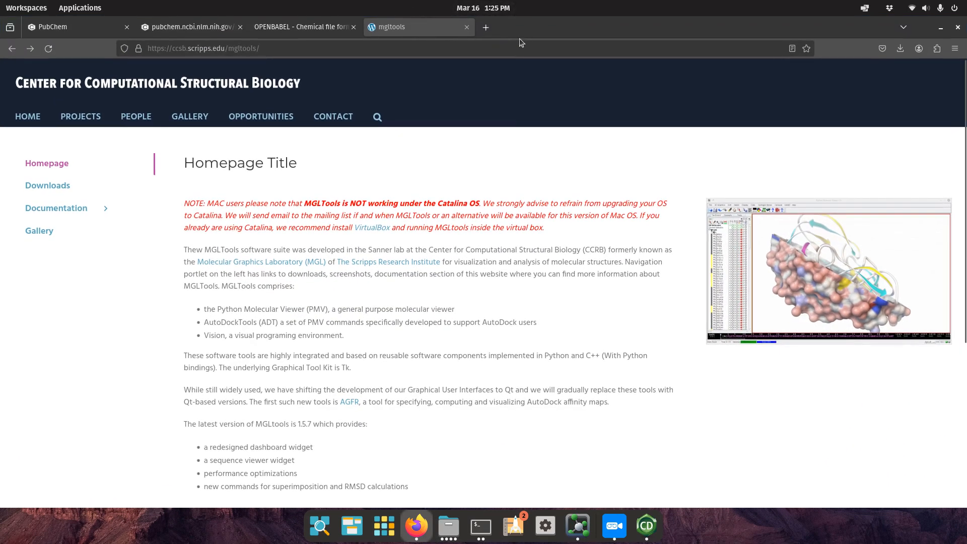
Google 'protein data bank' in a new tab and open the RCSB PDB Protein Data Bank sitelink.
{"action": "left_click", "coordinate": [485, 27]}
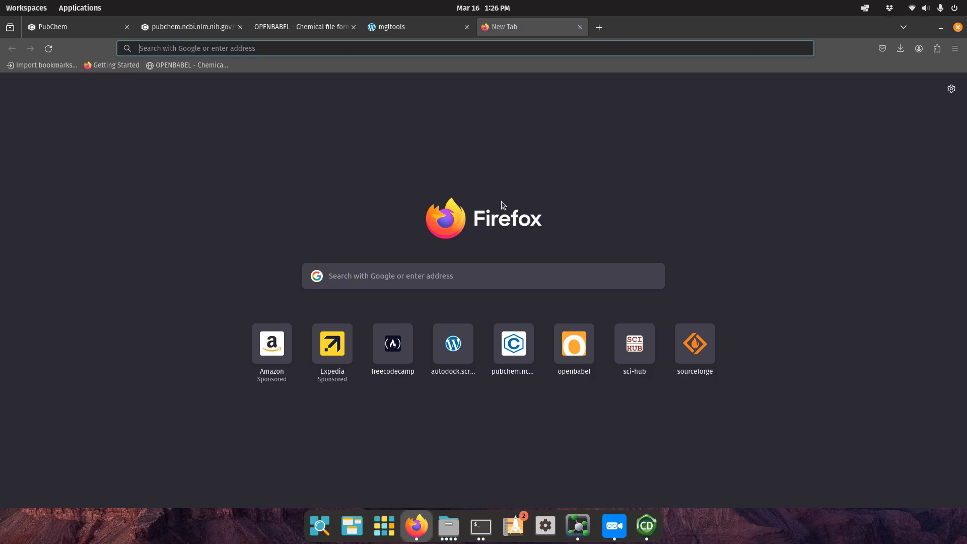
{"action": "type", "text": "pro"}
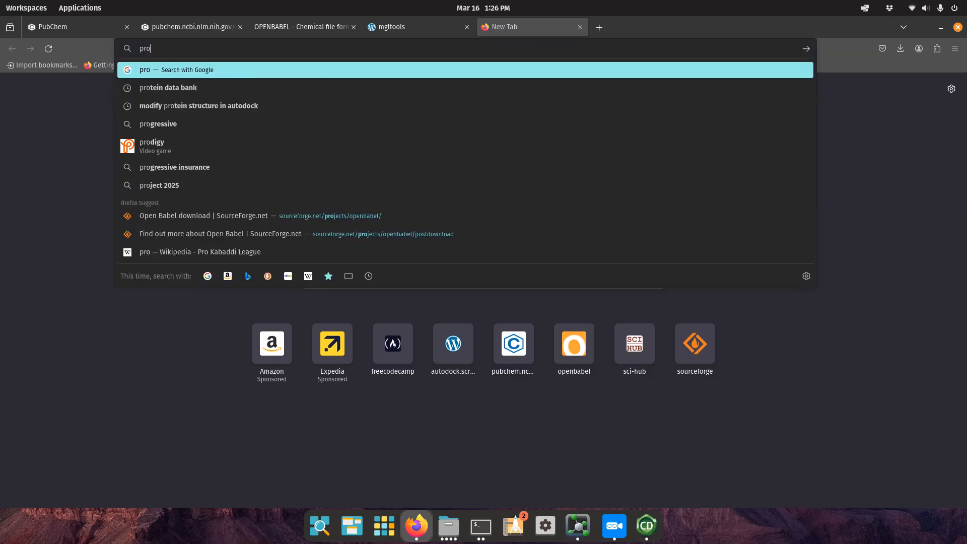
{"action": "type", "text": "te"}
{"action": "key", "text": "Down"}
{"action": "key", "text": "Return"}
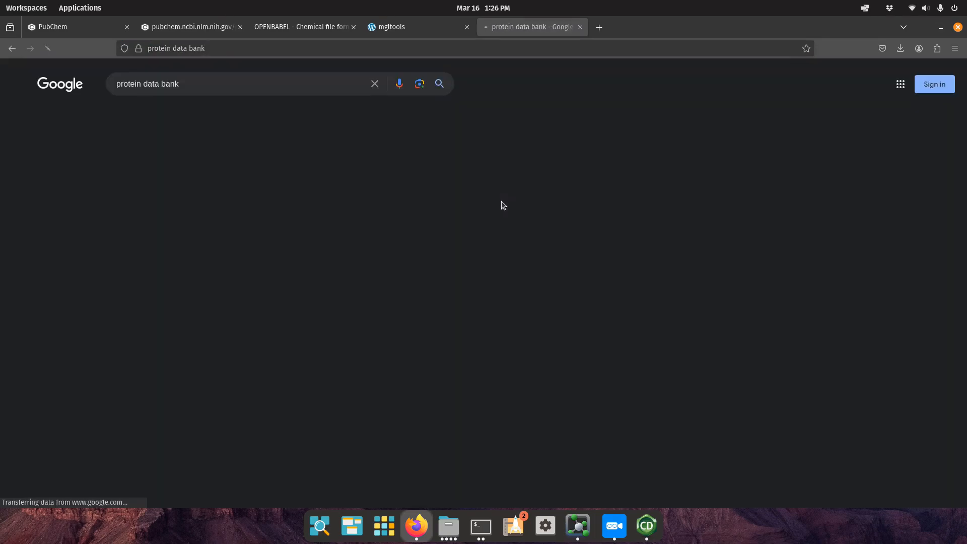
{"action": "left_click", "coordinate": [159, 177]}
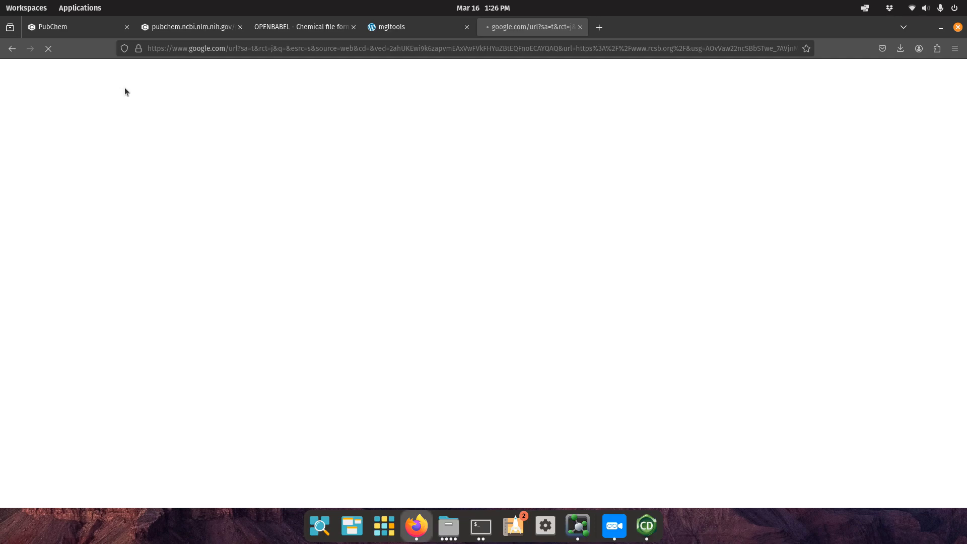
{"action": "left_click", "coordinate": [10, 49]}
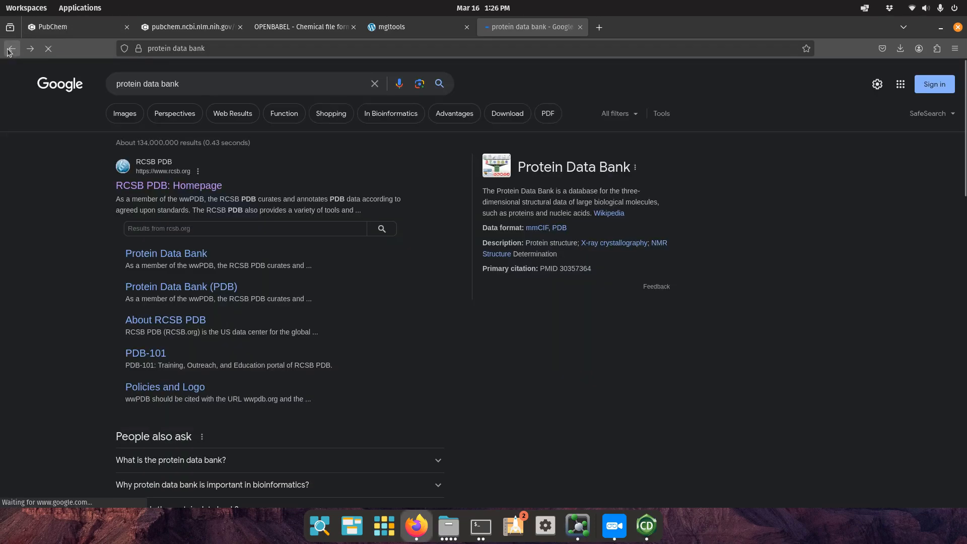
{"action": "left_click", "coordinate": [186, 258]}
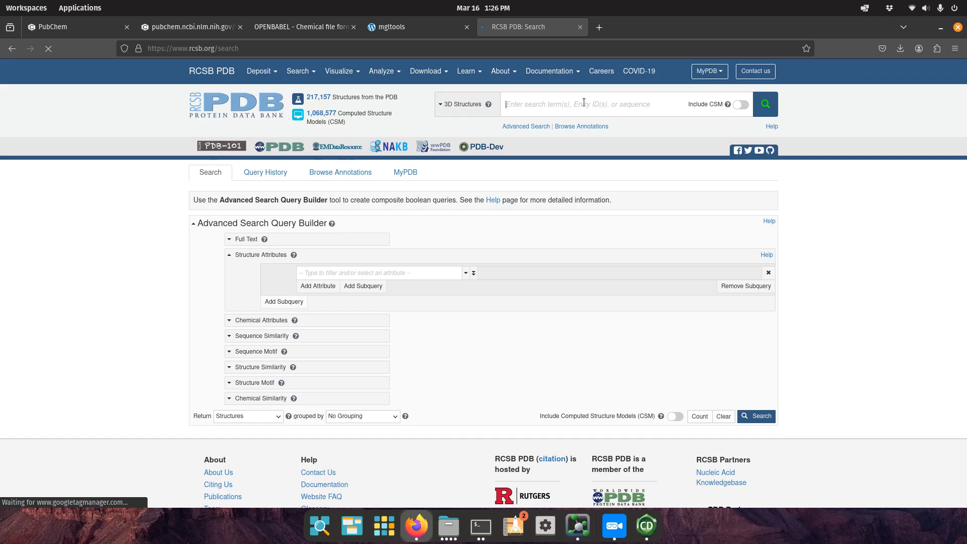
Search RCSB PDB for 'cytochrome p450' and scroll the 47,838 results down to 5KYO.
{"action": "type", "text": "cyto"}
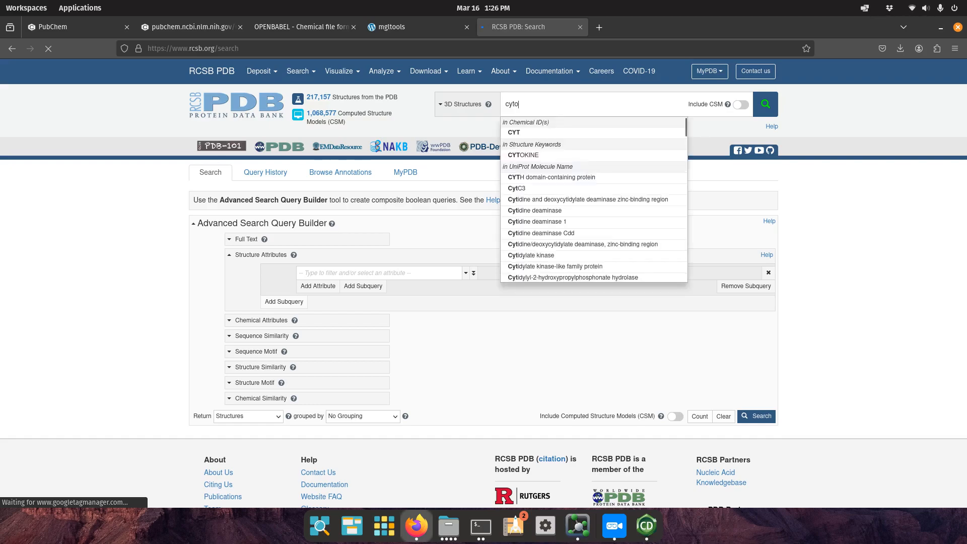
{"action": "type", "text": "chrome p450"}
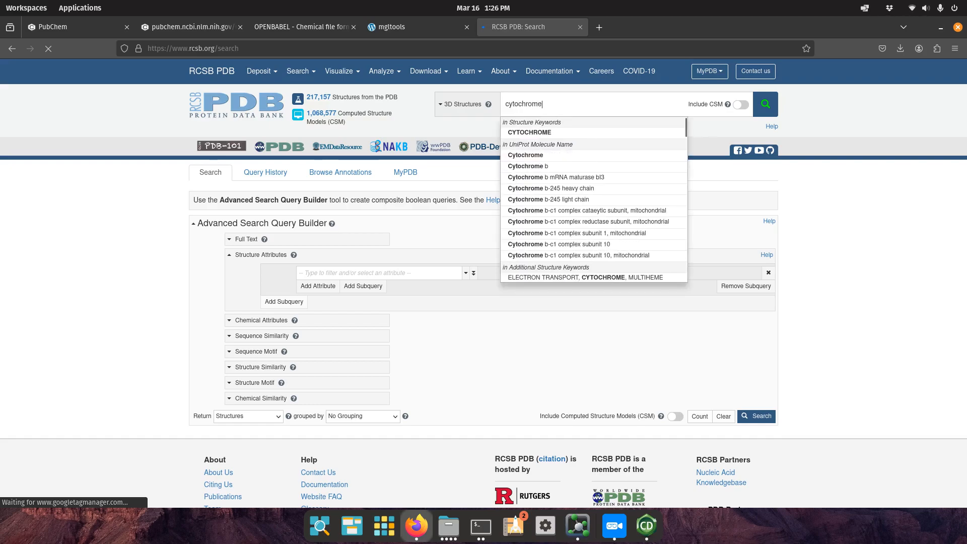
{"action": "key", "text": "Return"}
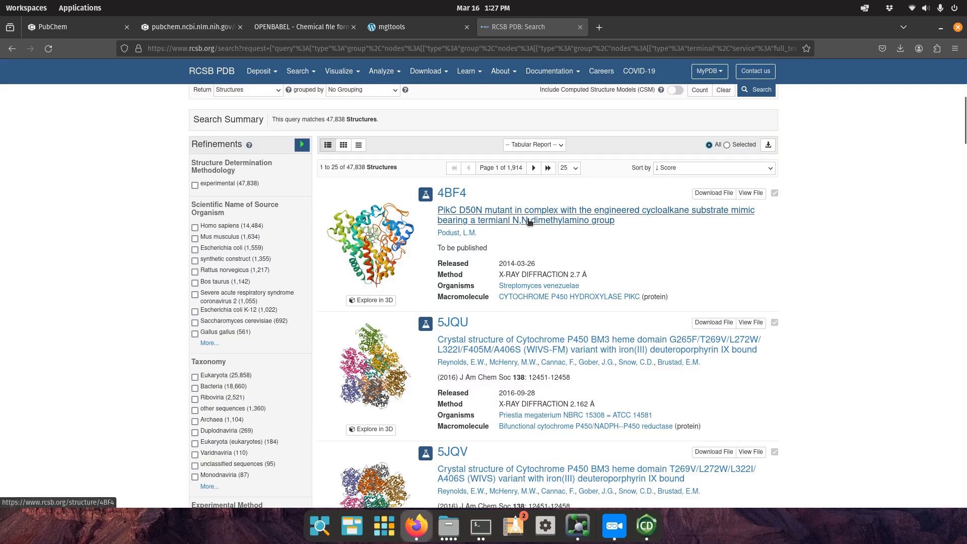
{"action": "scroll", "coordinate": [672, 240], "scroll_direction": "down", "scroll_amount": 5}
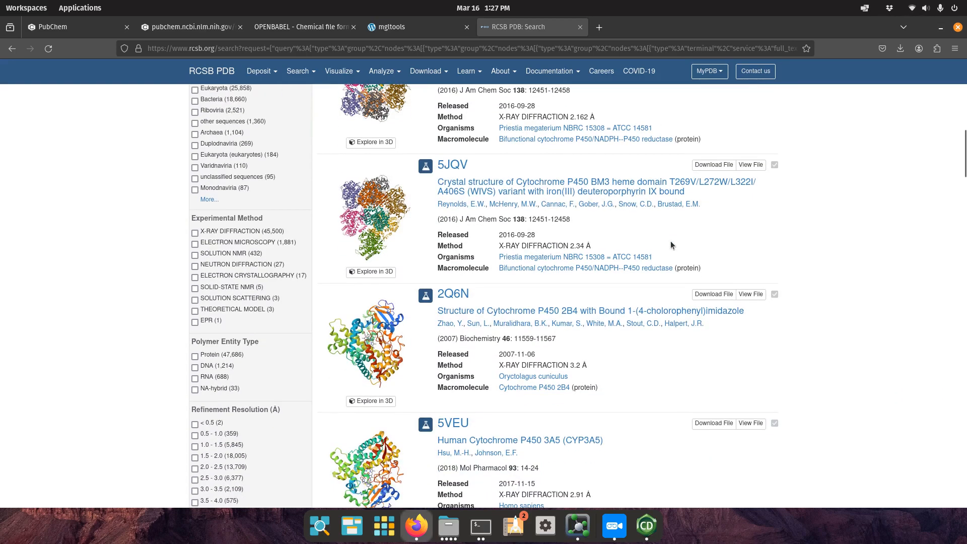
{"action": "scroll", "coordinate": [670, 245], "scroll_direction": "down", "scroll_amount": 3}
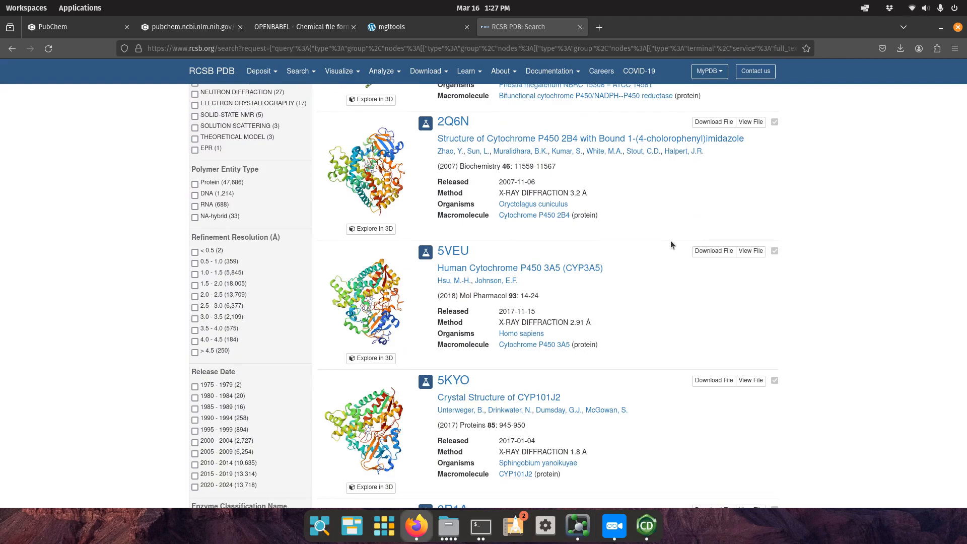
{"action": "scroll", "coordinate": [670, 245], "scroll_direction": "up", "scroll_amount": 1}
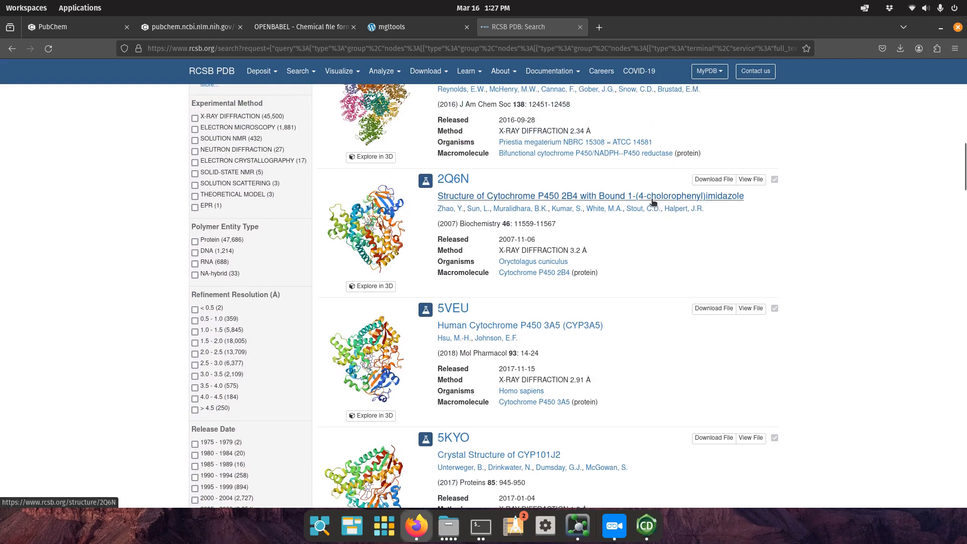
{"action": "scroll", "coordinate": [652, 201], "scroll_direction": "up", "scroll_amount": 10}
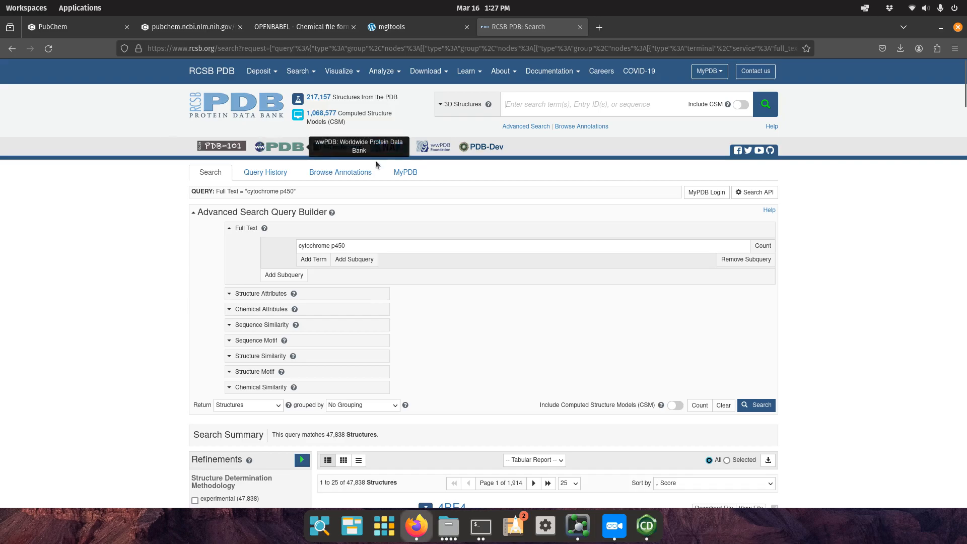
{"action": "scroll", "coordinate": [630, 276], "scroll_direction": "down", "scroll_amount": 15}
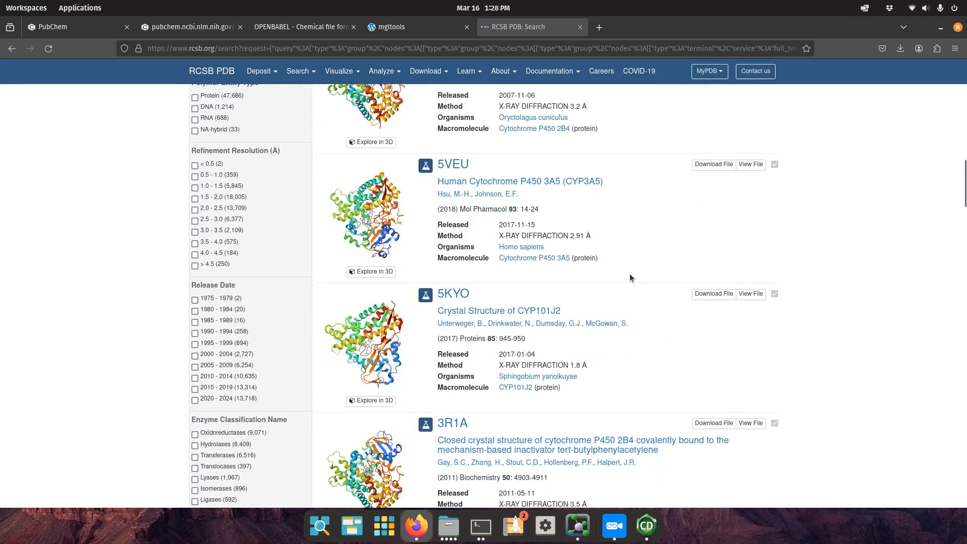
{"action": "scroll", "coordinate": [629, 278], "scroll_direction": "down", "scroll_amount": 2}
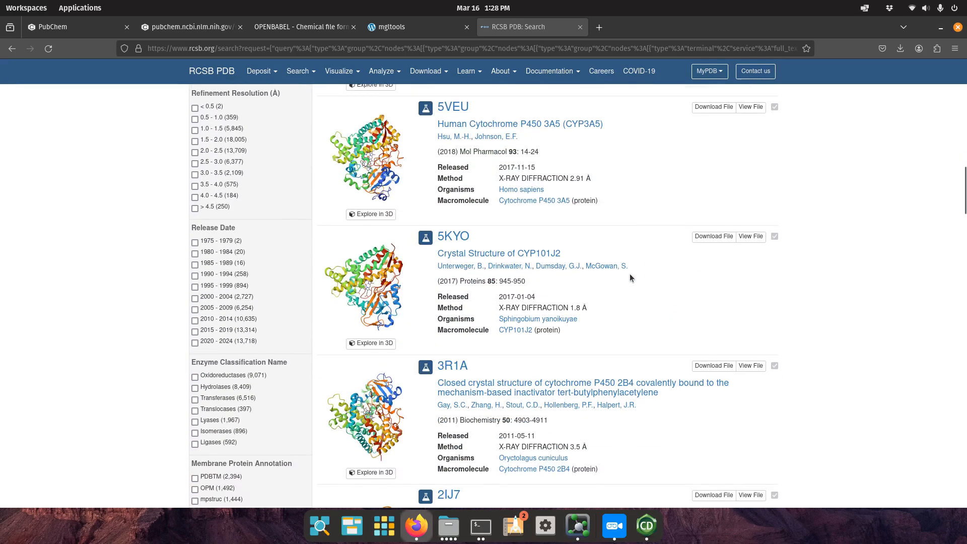
Open the 5KYO CYP101J2 entry, check its download formats, then bring up the MM-PBP folder.
{"action": "left_click", "coordinate": [471, 259]}
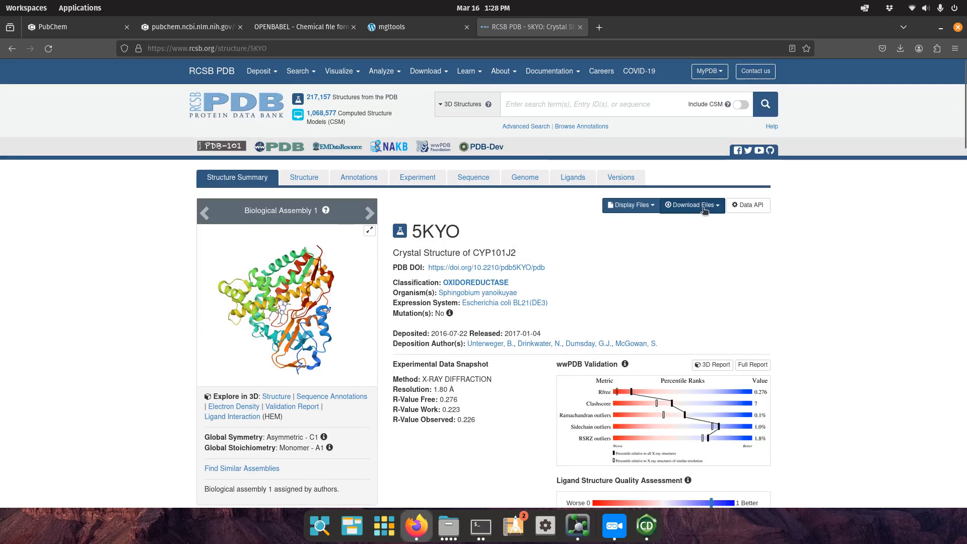
{"action": "left_click", "coordinate": [692, 206]}
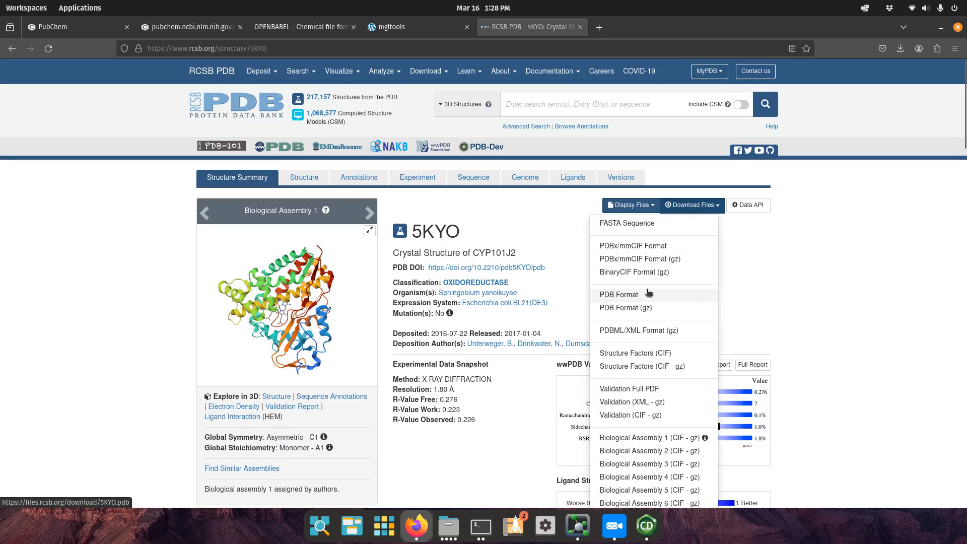
{"action": "left_click", "coordinate": [787, 286]}
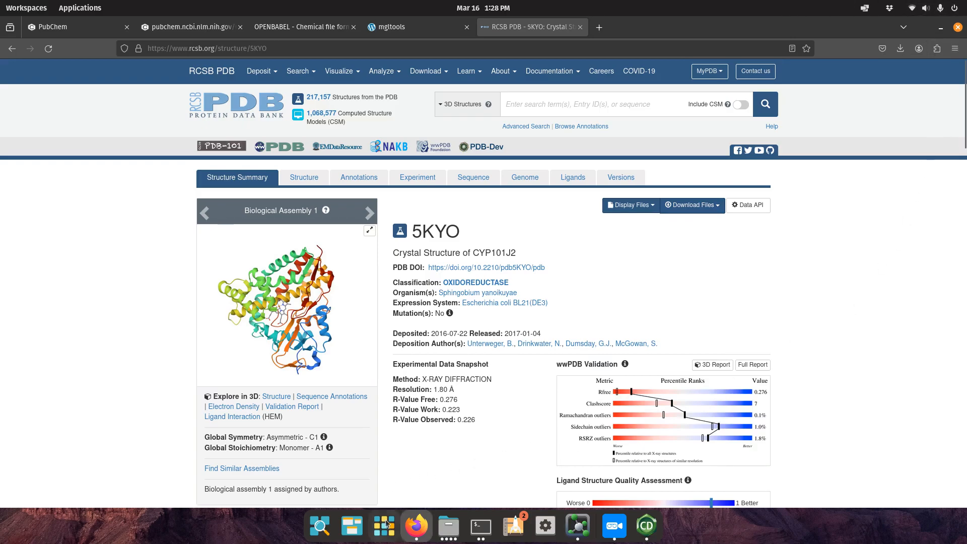
{"action": "left_click", "coordinate": [448, 525]}
{"action": "left_click", "coordinate": [524, 328]}
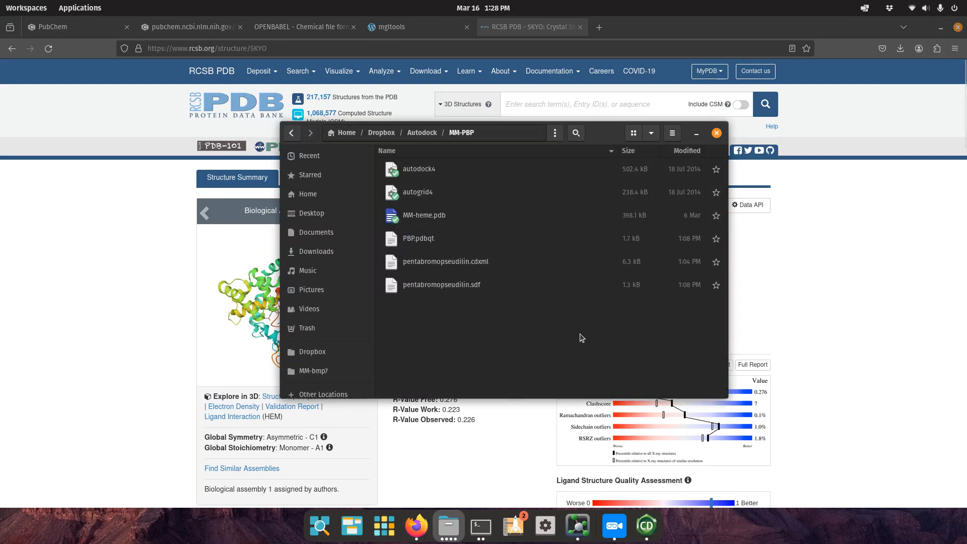
Inspect autodock4, autogrid4, MM-heme.pdb and PBP.pdbqt in the MM-PBP folder.
{"action": "left_click", "coordinate": [454, 174]}
{"action": "left_click", "coordinate": [445, 191]}
{"action": "left_click", "coordinate": [453, 176]}
{"action": "left_click", "coordinate": [447, 192]}
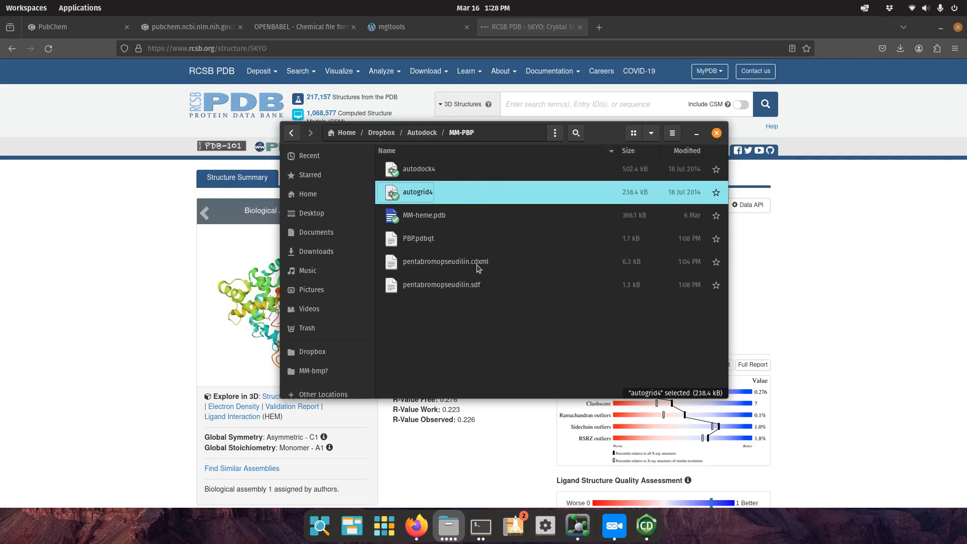
{"action": "left_click", "coordinate": [418, 238]}
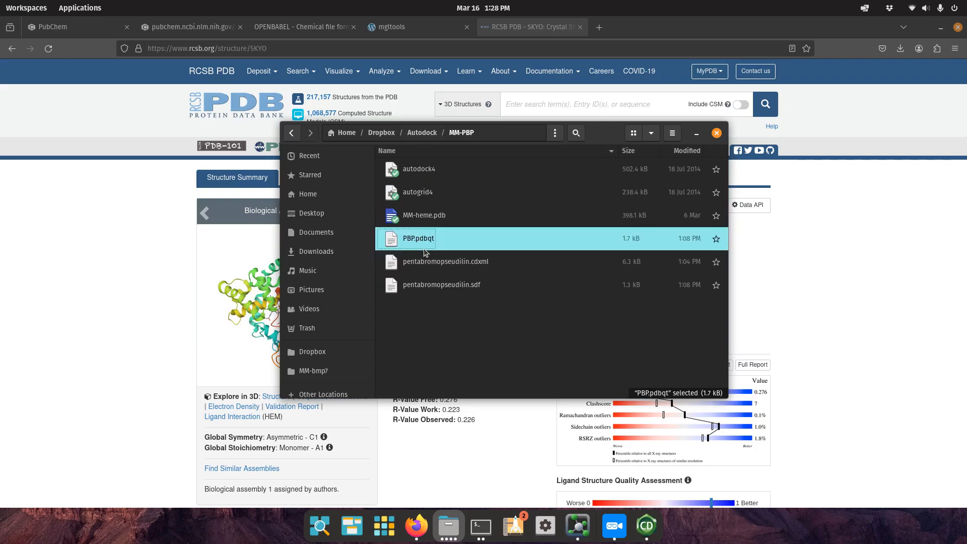
{"action": "left_click", "coordinate": [432, 215]}
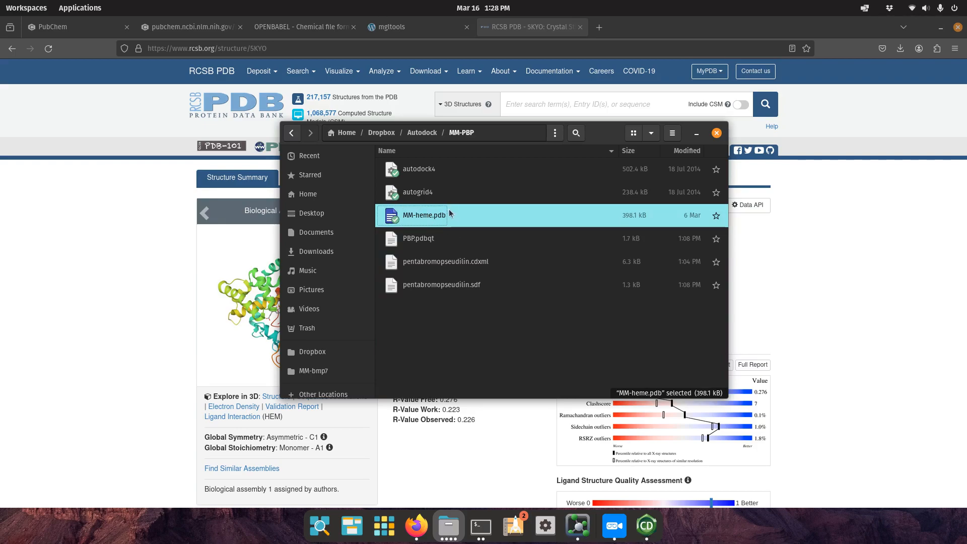
{"action": "left_click", "coordinate": [421, 246]}
Search PubChem for pentabromopseudilin and view its 3D conformer.
{"action": "left_click", "coordinate": [696, 133]}
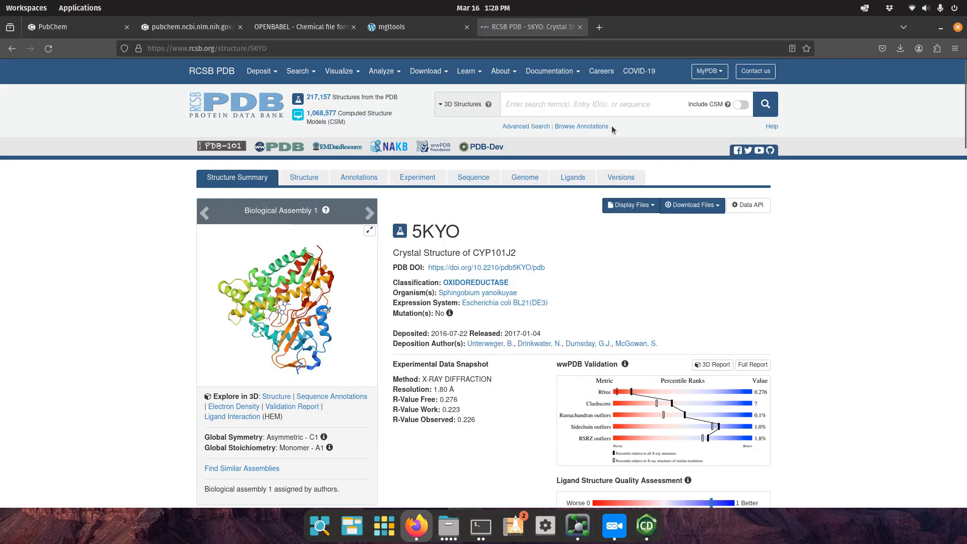
{"action": "left_click", "coordinate": [73, 27]}
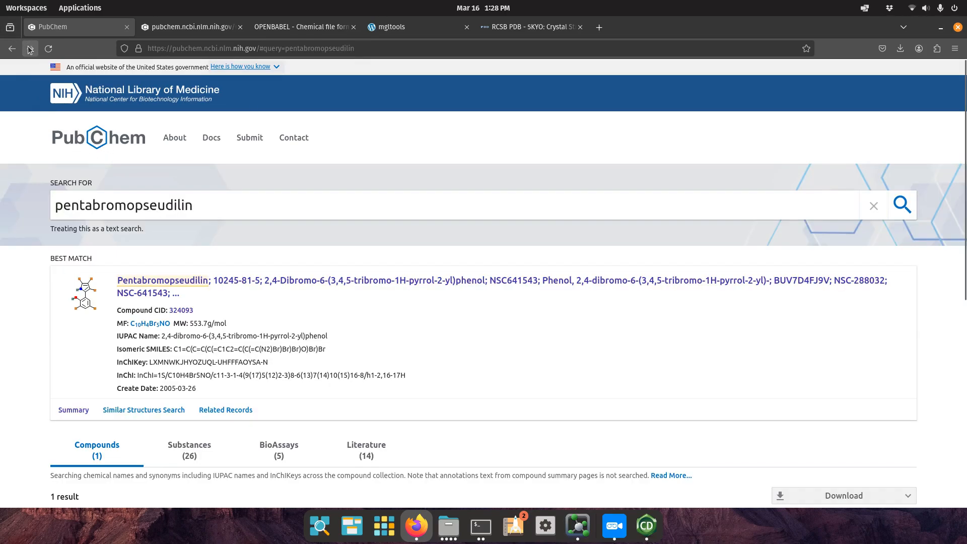
{"action": "left_click", "coordinate": [31, 49]}
{"action": "left_click", "coordinate": [181, 281]}
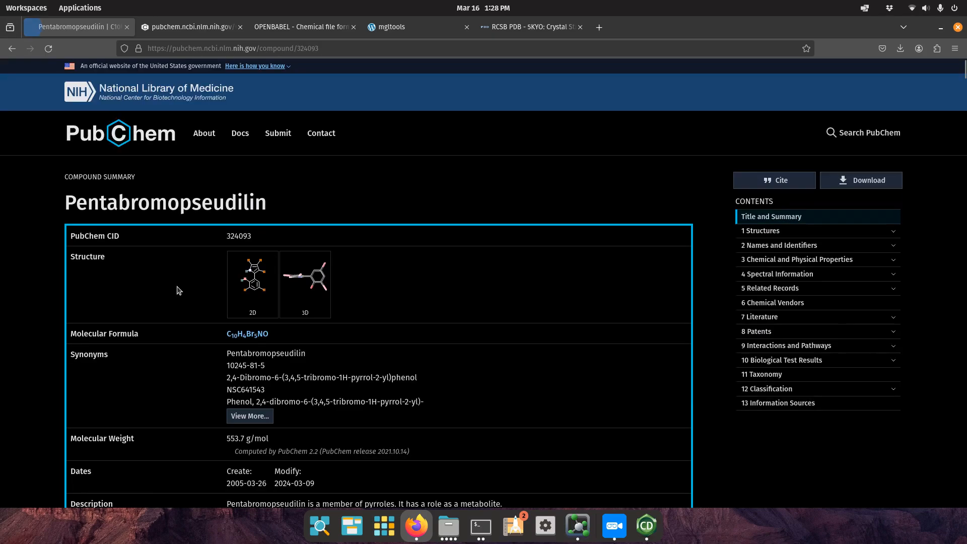
{"action": "left_click", "coordinate": [299, 281]}
{"action": "left_click_drag", "start_coordinate": [389, 228], "coordinate": [523, 198]}
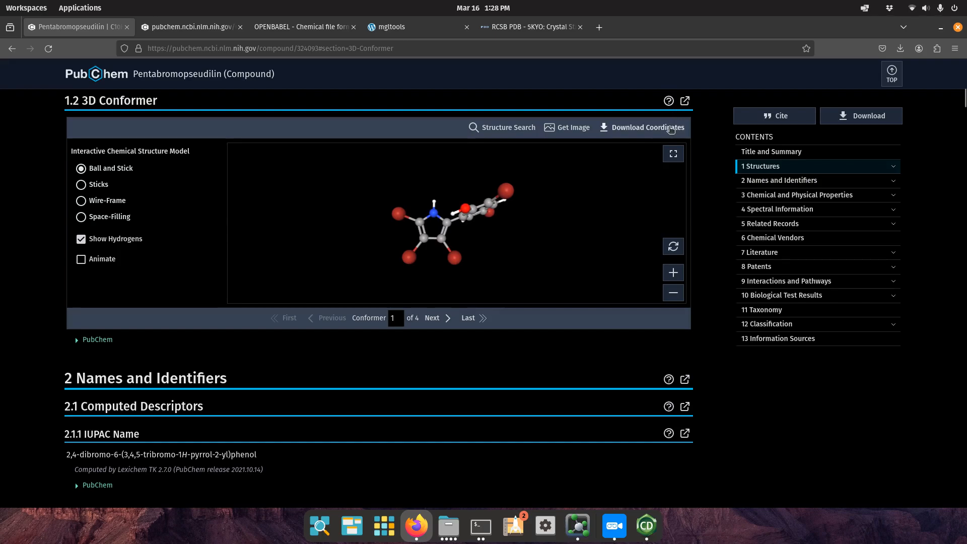
Display the 3D conformer coordinates as SDF text and select all of it for copying.
{"action": "left_click", "coordinate": [639, 128]}
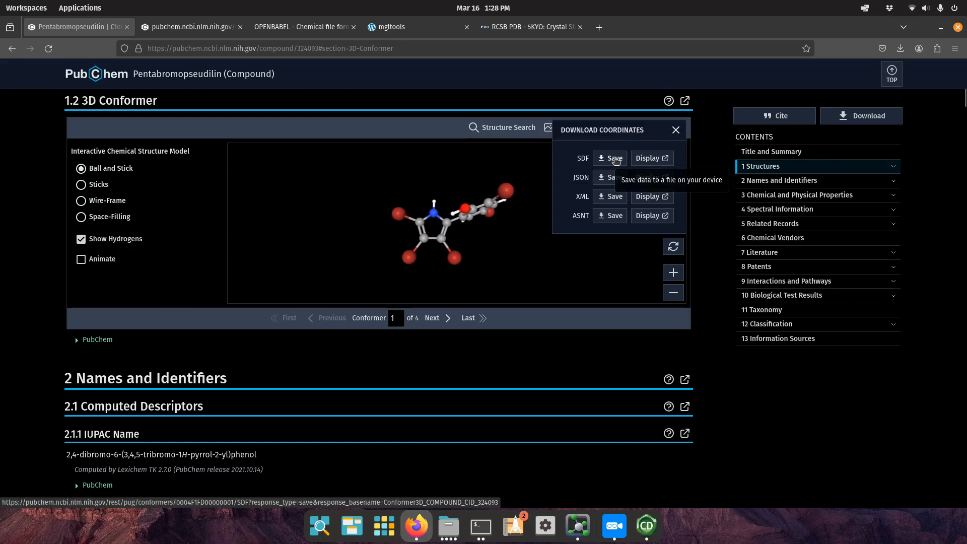
{"action": "left_click", "coordinate": [647, 158]}
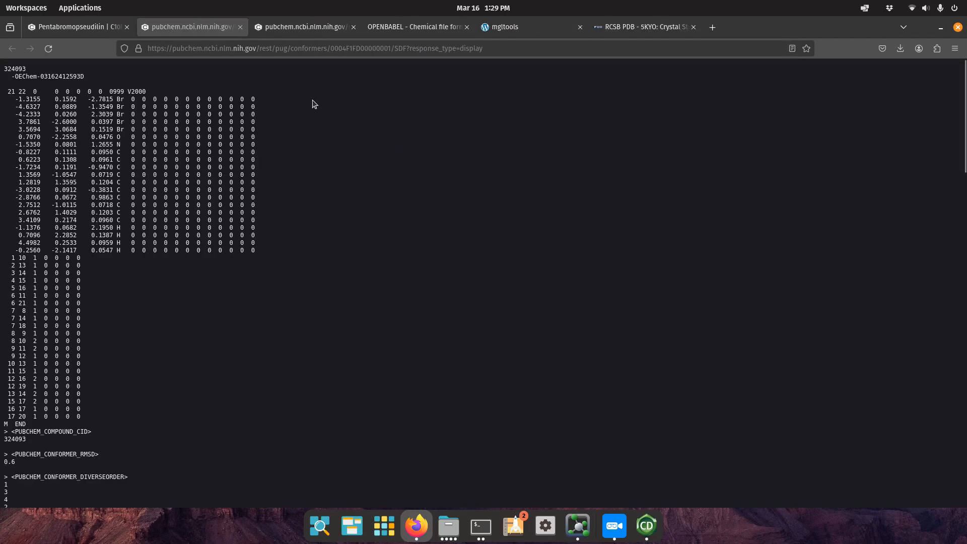
{"action": "scroll", "coordinate": [313, 120], "scroll_direction": "down", "scroll_amount": 20}
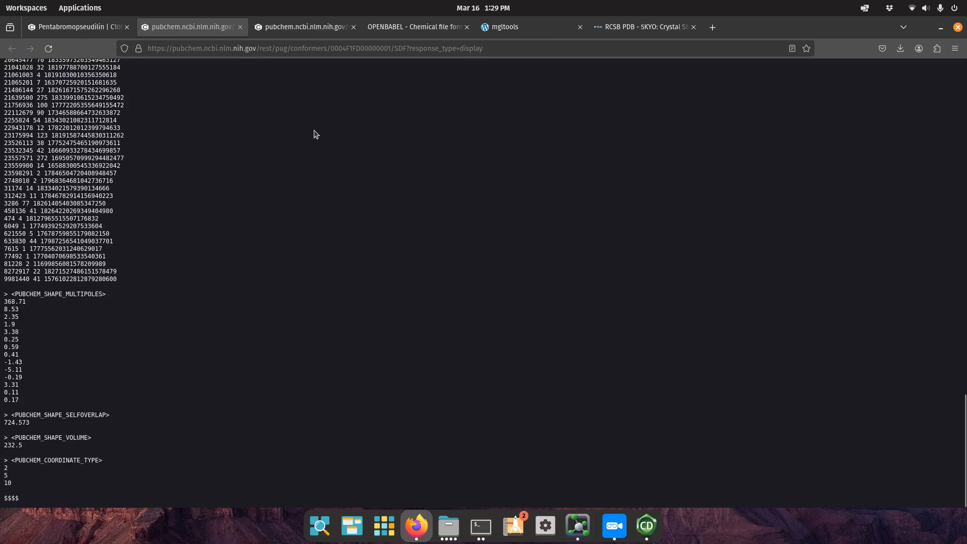
{"action": "key", "text": "ctrl+a"}
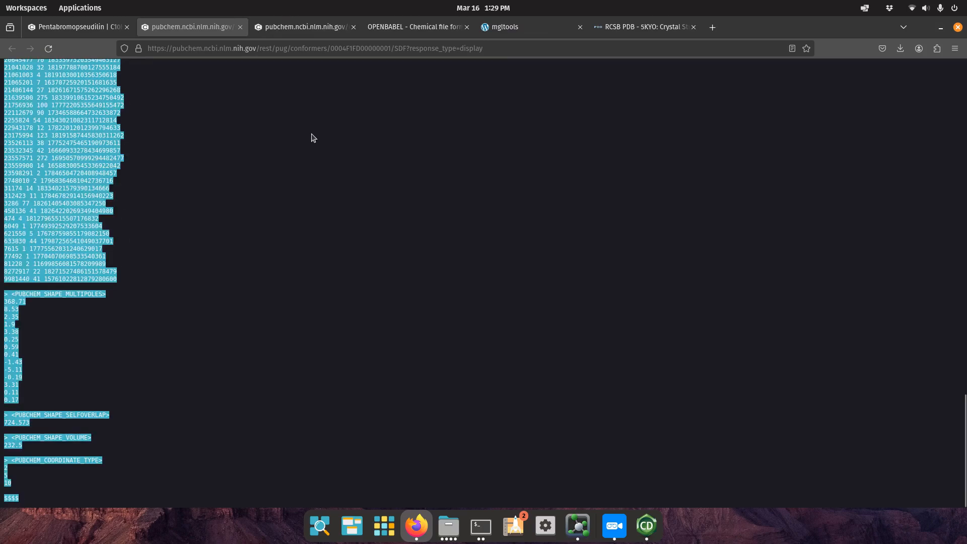
{"action": "left_click", "coordinate": [389, 26]}
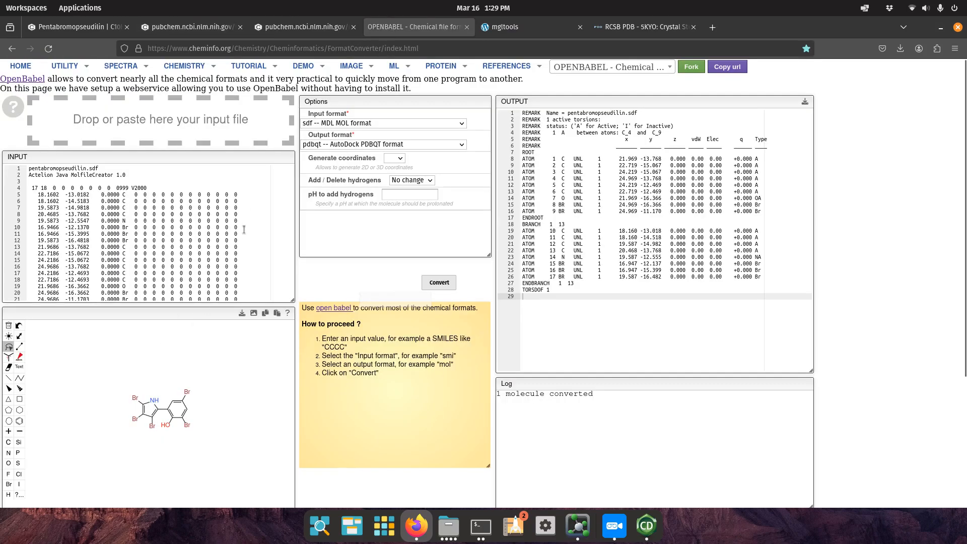
Replace OpenBabel's input text with the pasted pentabromopseudilin SDF.
{"action": "left_click", "coordinate": [251, 214]}
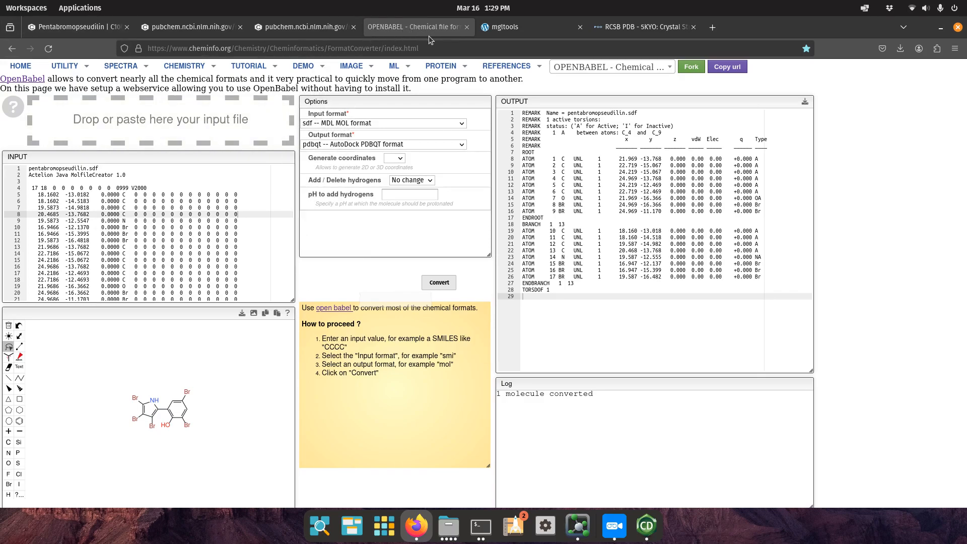
{"action": "left_click", "coordinate": [203, 240]}
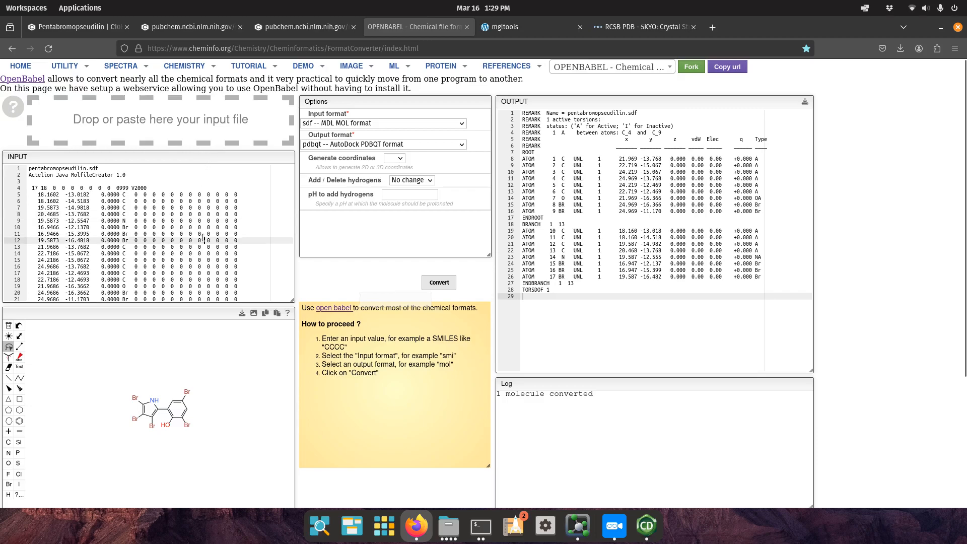
{"action": "key", "text": "ctrl+a"}
{"action": "key", "text": "ctrl+v"}
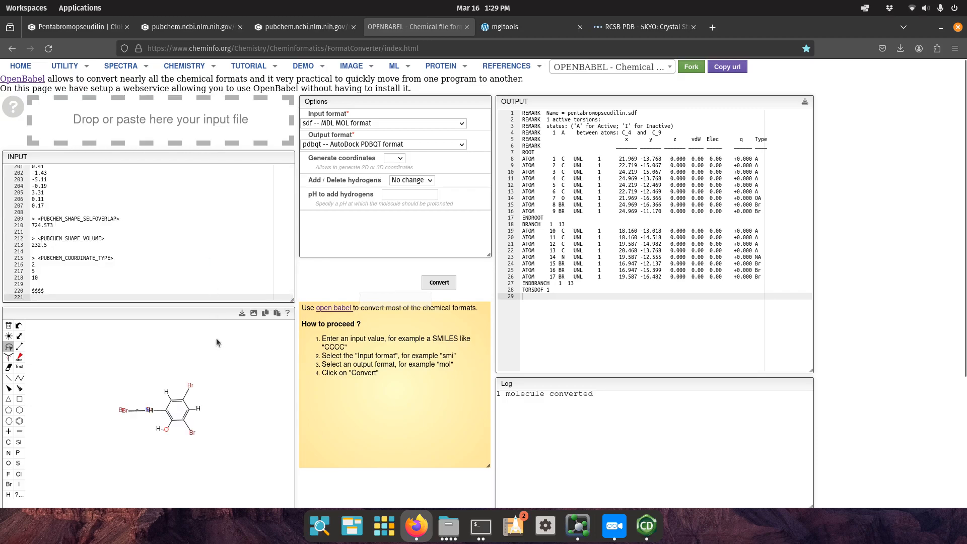
{"action": "scroll", "coordinate": [170, 186], "scroll_direction": "up", "scroll_amount": 20}
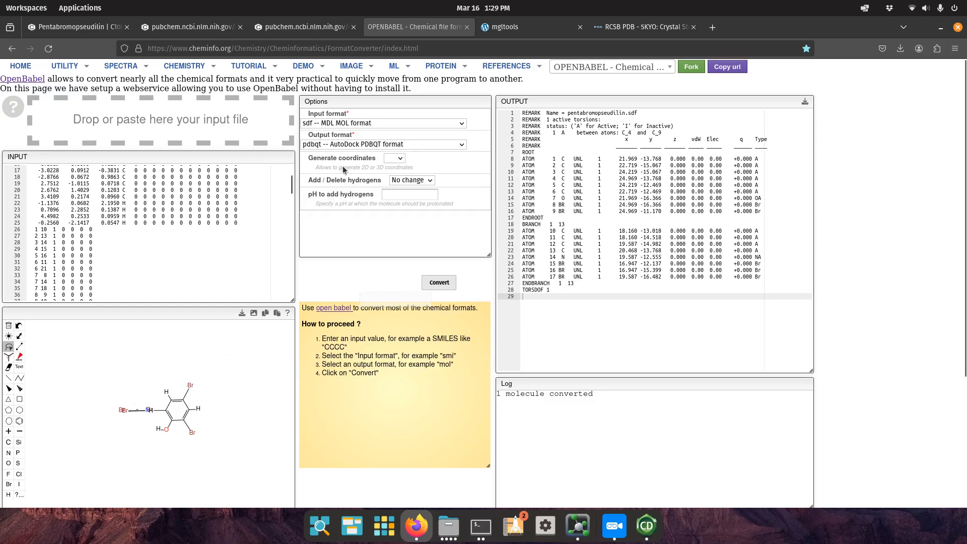
{"action": "left_click", "coordinate": [102, 31]}
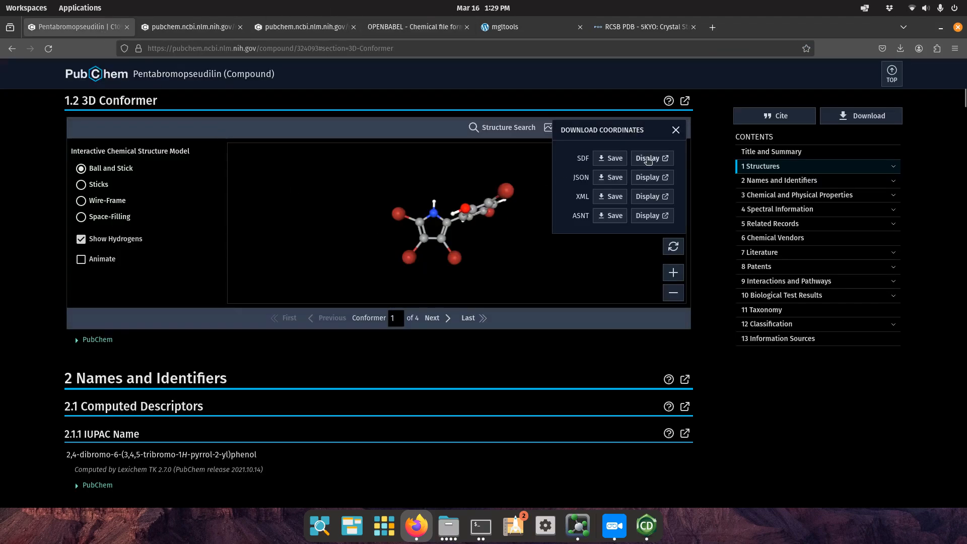
Close the coordinate options, rotate the 3D conformer face-on, and bring ChemDraw Prime forward.
{"action": "left_click", "coordinate": [673, 246]}
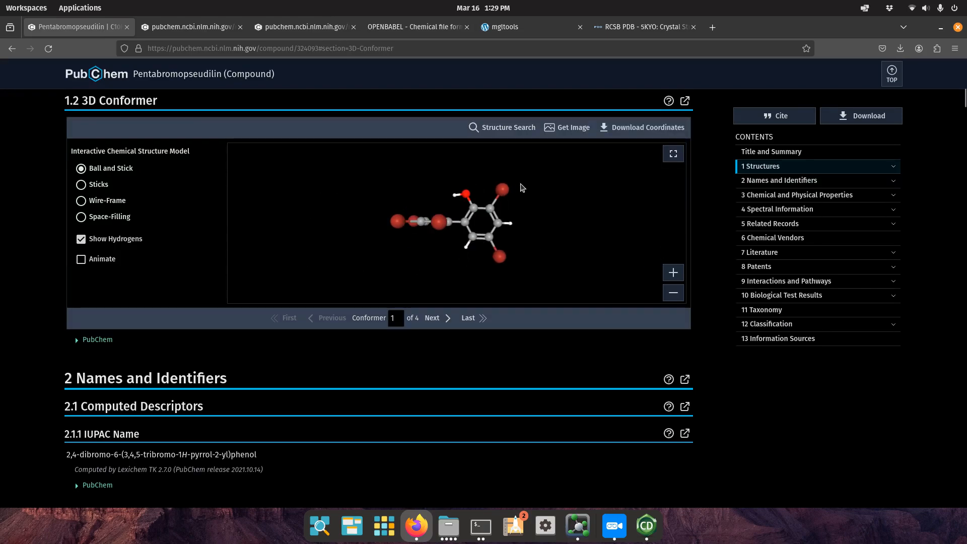
{"action": "left_click", "coordinate": [432, 234]}
{"action": "mouse_move", "coordinate": [432, 234]}
{"action": "left_mouse_down"}
{"action": "mouse_move", "coordinate": [436, 263]}
{"action": "mouse_move", "coordinate": [445, 245]}
{"action": "left_mouse_up"}
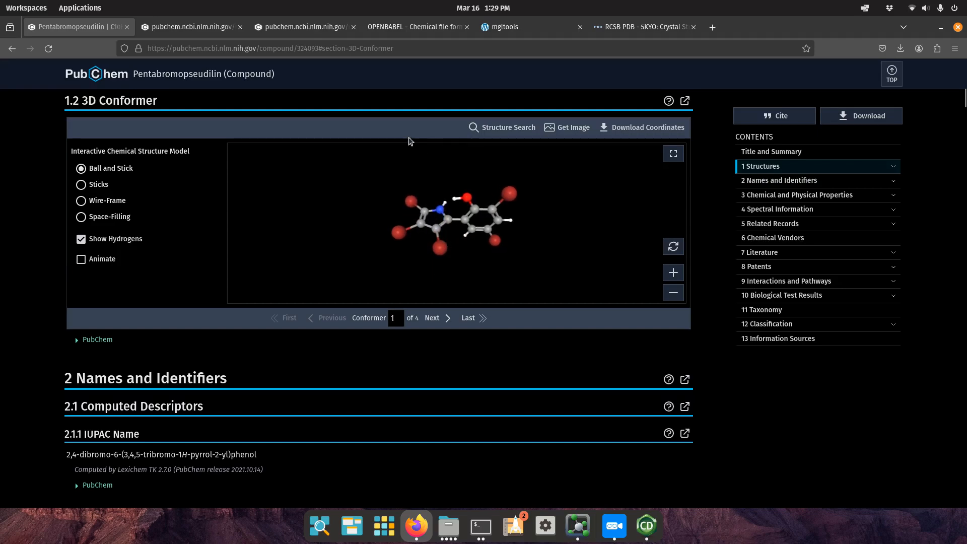
{"action": "left_click", "coordinate": [441, 30]}
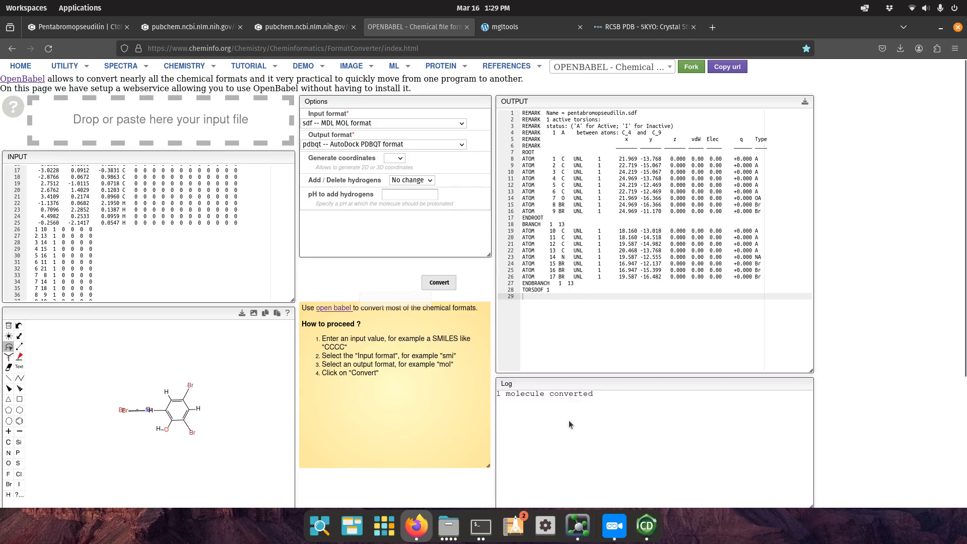
{"action": "left_click", "coordinate": [642, 533]}
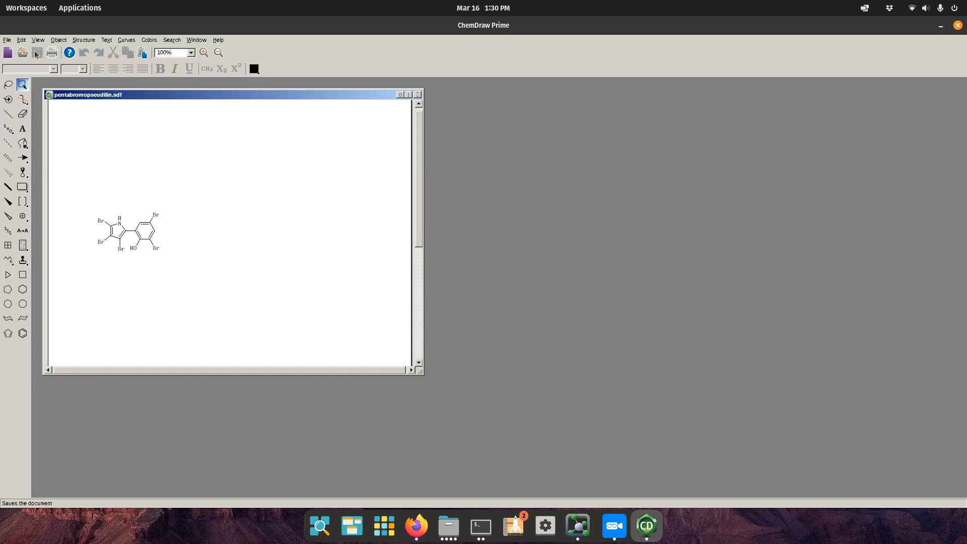
Cancel the Save As for pentabromopseudilin.sdf and minimize ChemDraw Prime.
{"action": "left_click", "coordinate": [7, 41]}
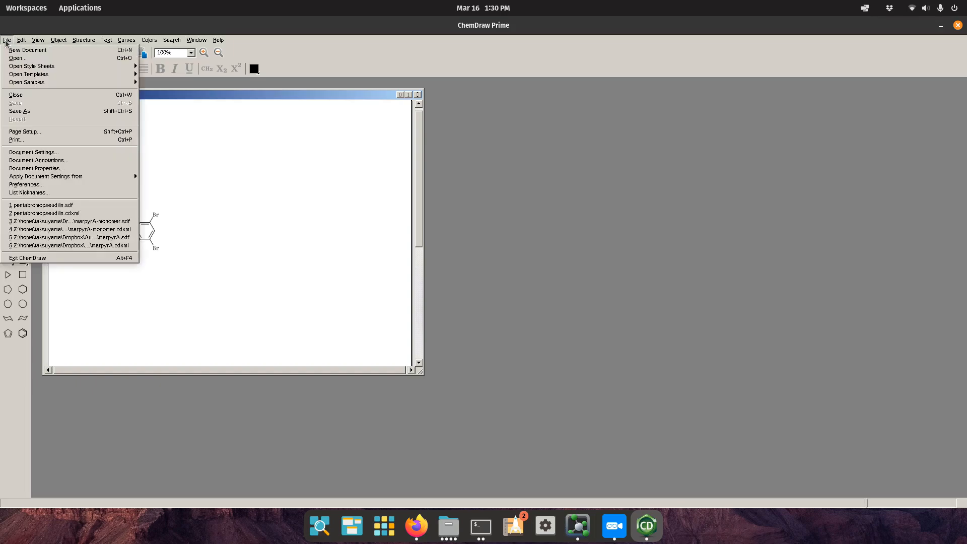
{"action": "left_click", "coordinate": [20, 111]}
{"action": "left_click", "coordinate": [217, 200]}
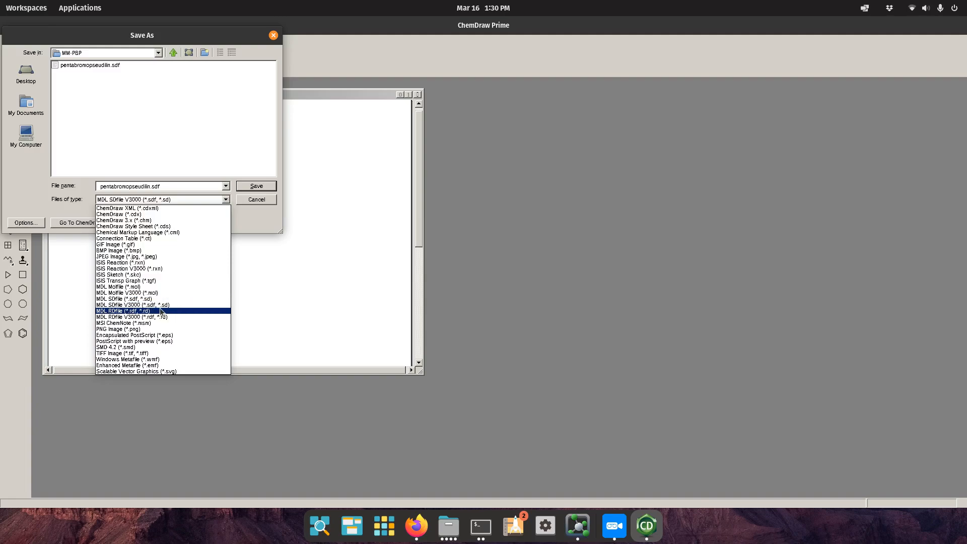
{"action": "left_click", "coordinate": [267, 210]}
{"action": "left_click", "coordinate": [258, 199]}
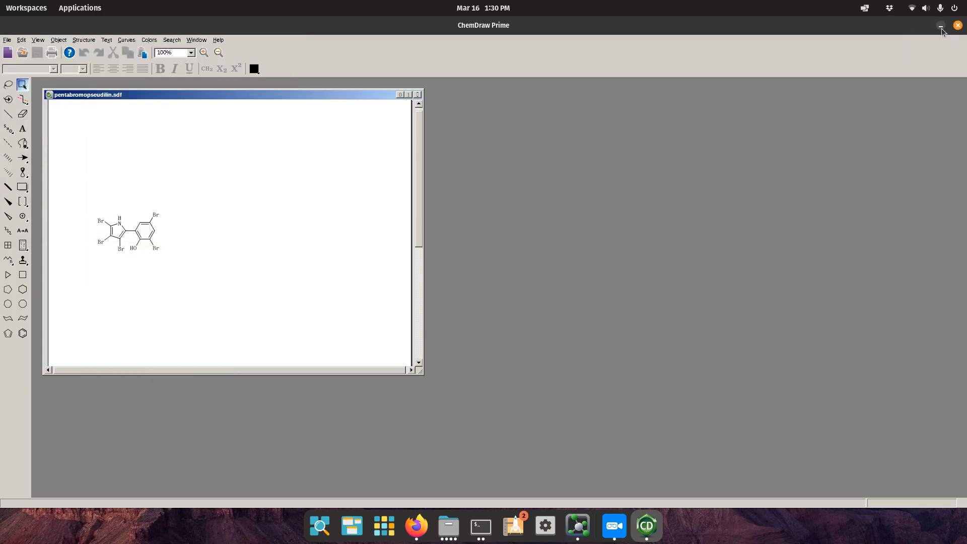
{"action": "left_click", "coordinate": [940, 25]}
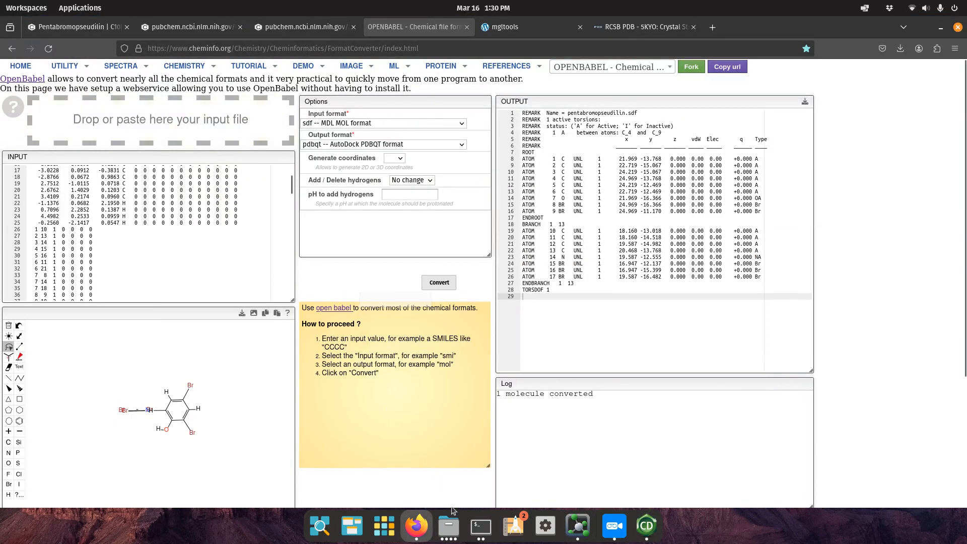
Load pentabromopseudilin.sdf from the MM-PBP folder as the OpenBabel converter input.
{"action": "left_click", "coordinate": [448, 526]}
{"action": "left_click", "coordinate": [462, 283]}
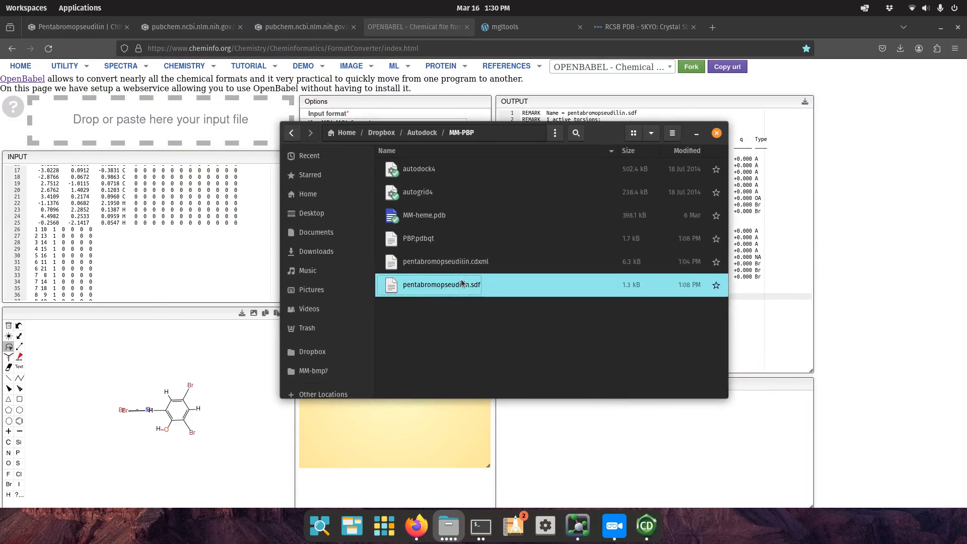
{"action": "mouse_move", "coordinate": [462, 284]}
{"action": "left_mouse_down"}
{"action": "mouse_move", "coordinate": [405, 285]}
{"action": "mouse_move", "coordinate": [222, 119]}
{"action": "left_mouse_up"}
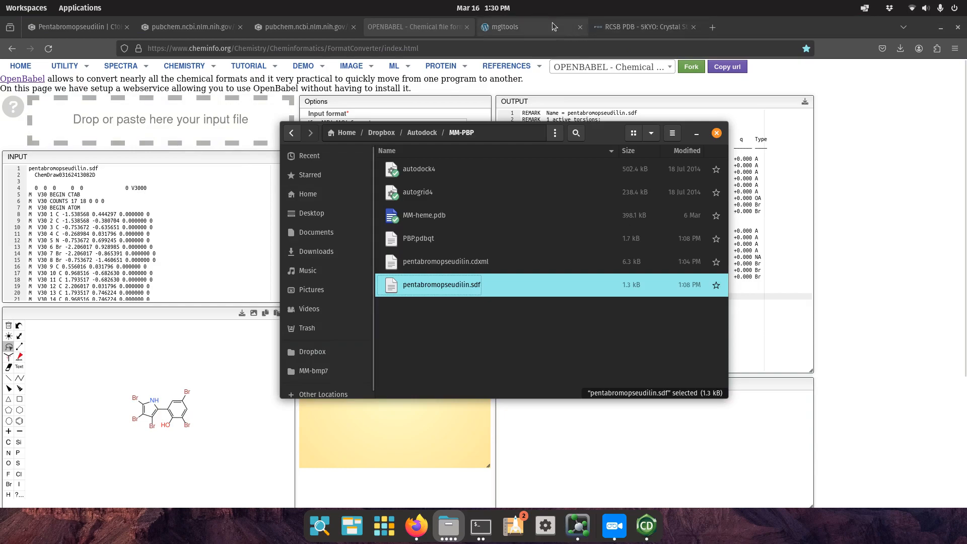
{"action": "left_click", "coordinate": [407, 34]}
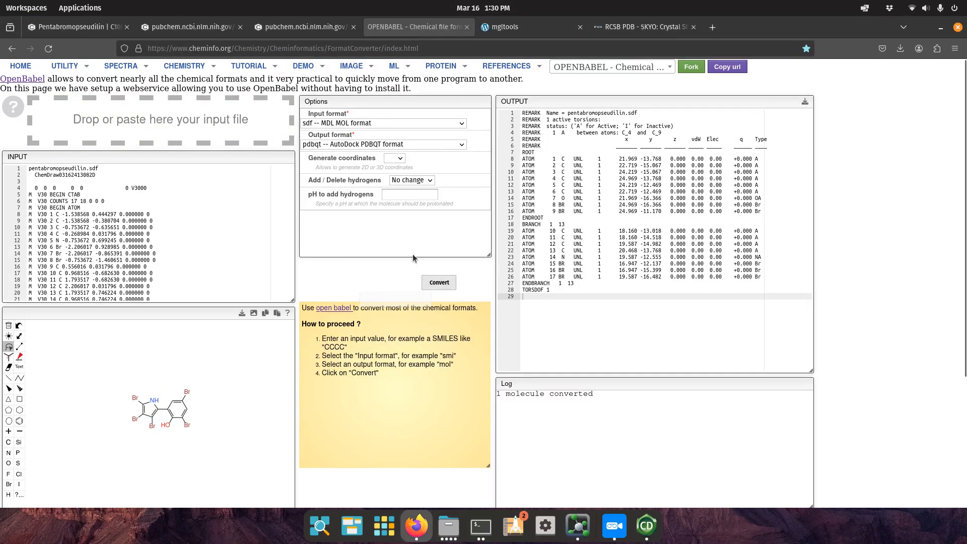
Convert the structure from sdf input format to AutoDock PDBQT output.
{"action": "left_click", "coordinate": [459, 126]}
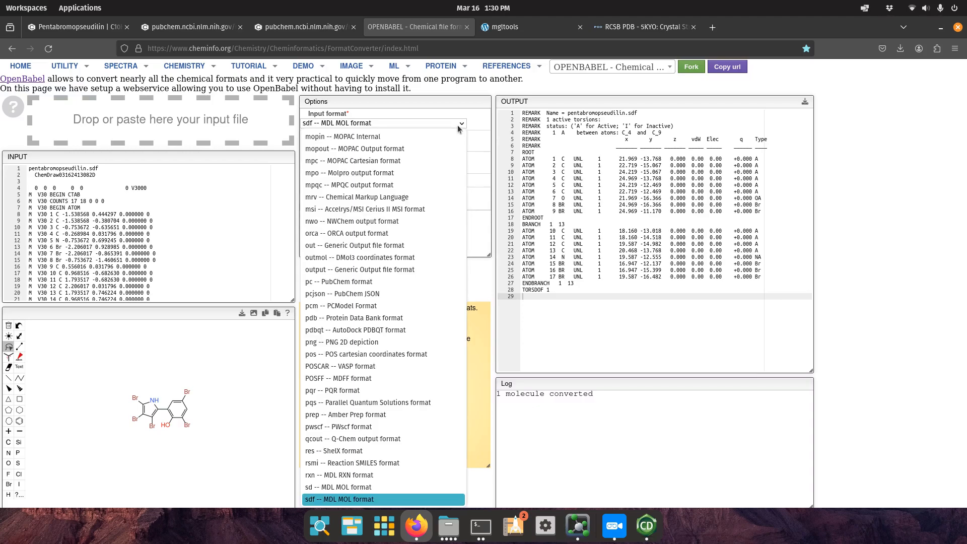
{"action": "left_click", "coordinate": [459, 127]}
{"action": "left_click", "coordinate": [356, 125]}
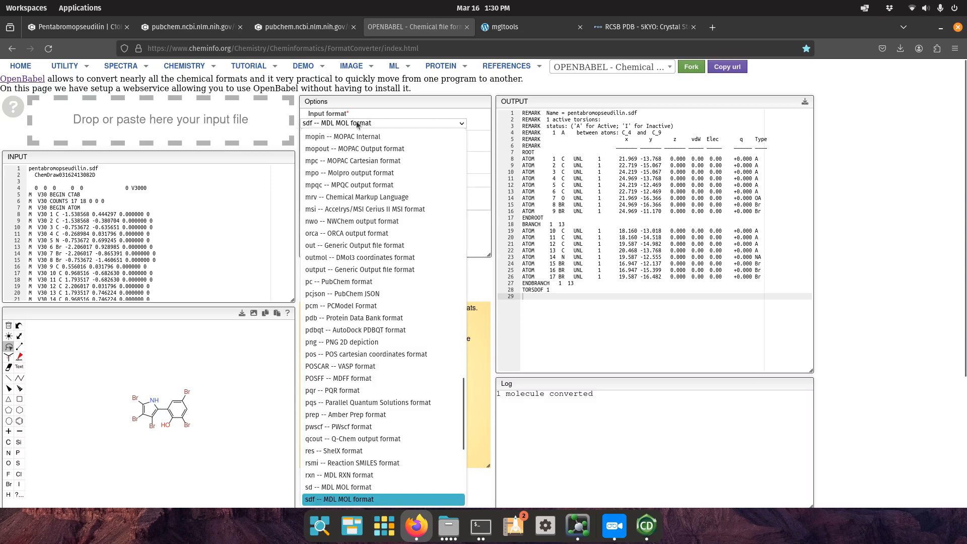
{"action": "left_click", "coordinate": [484, 164]}
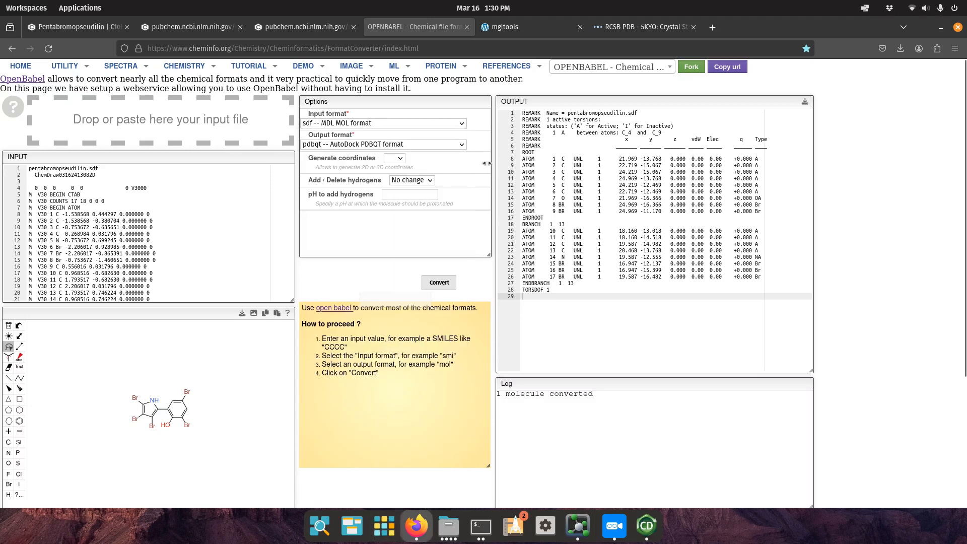
{"action": "left_click", "coordinate": [460, 145]}
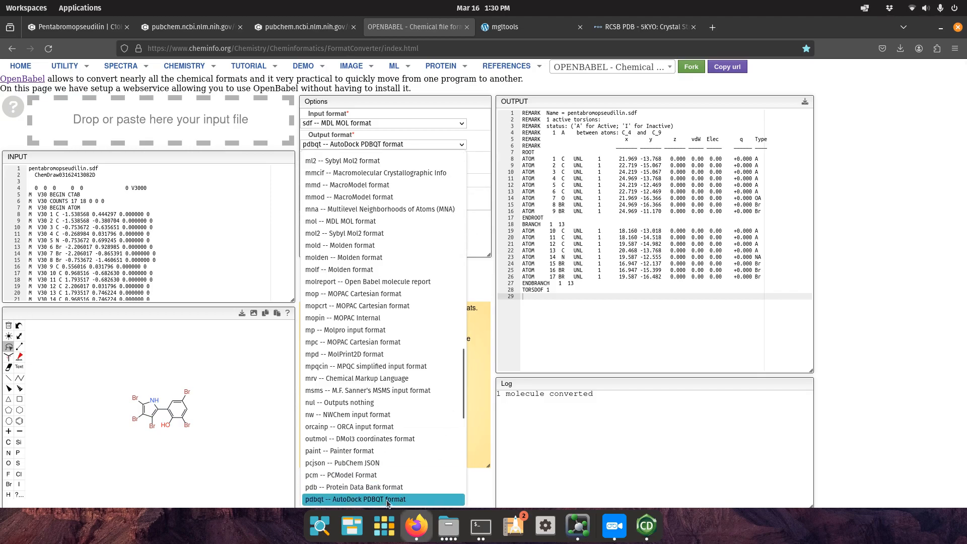
{"action": "left_click", "coordinate": [491, 280]}
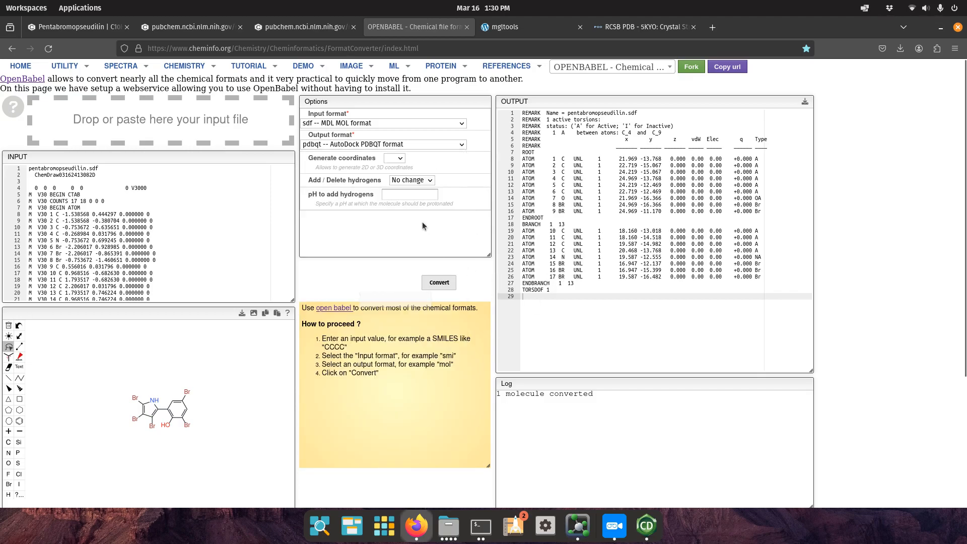
{"action": "left_click", "coordinate": [439, 283]}
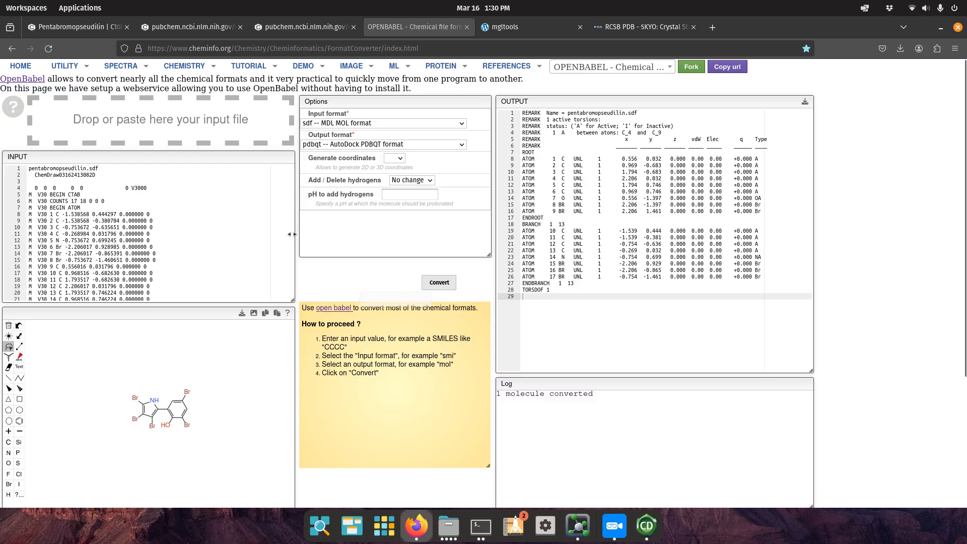
Download the converted PDBQT as structure(1).pdbqt and locate it in Downloads.
{"action": "left_click", "coordinate": [805, 104]}
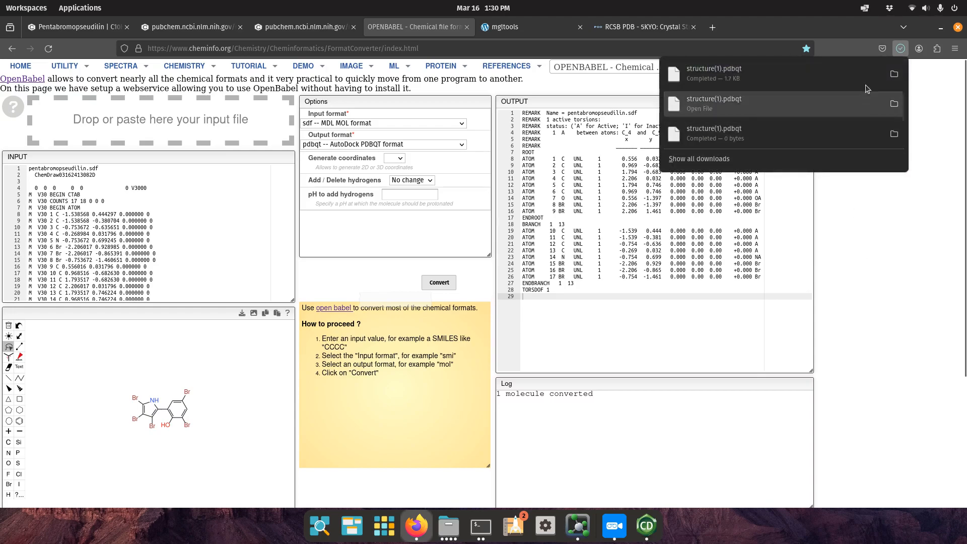
{"action": "left_click", "coordinate": [895, 75]}
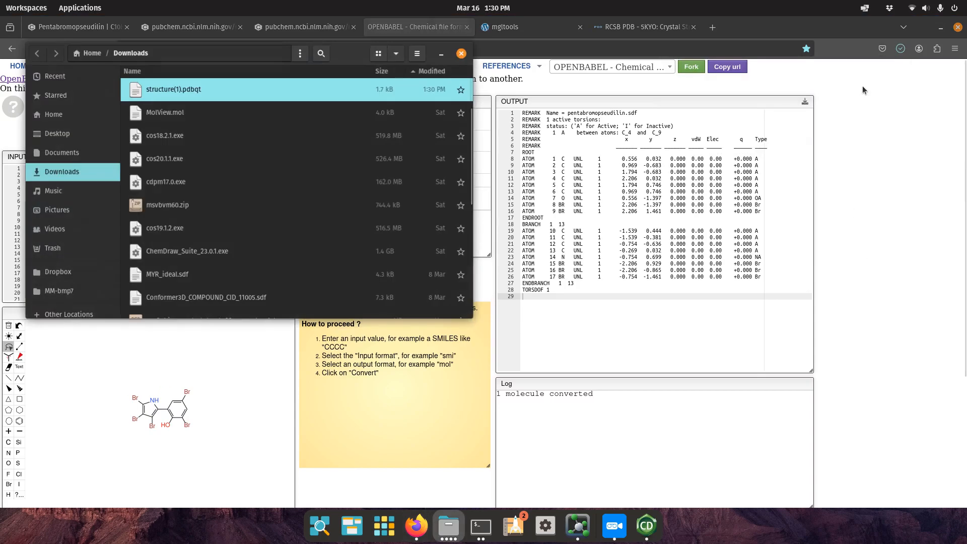
{"action": "left_click", "coordinate": [462, 52]}
Select PBP.pdbqt in the MM-PBP folder to check its size.
{"action": "left_click", "coordinate": [448, 525]}
{"action": "left_click", "coordinate": [533, 302]}
{"action": "left_click", "coordinate": [437, 241]}
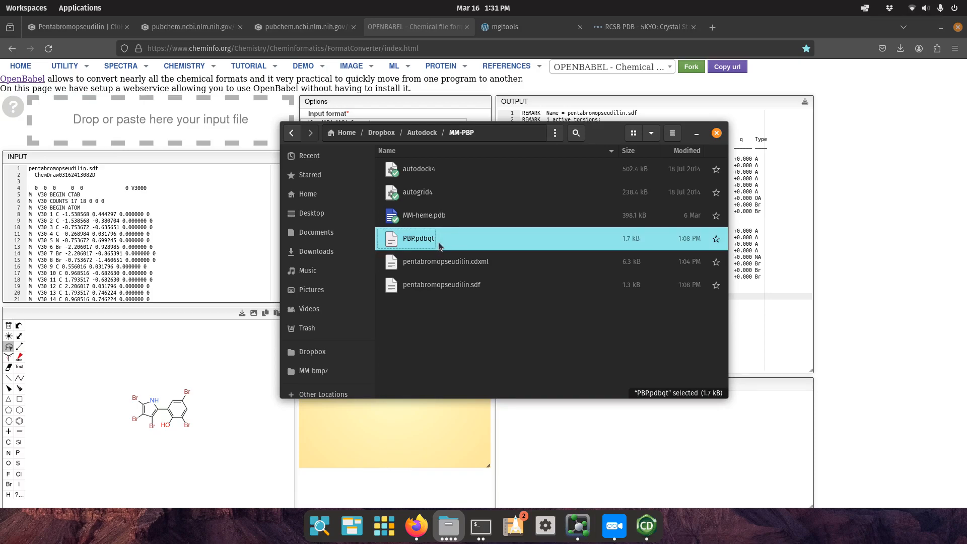
{"action": "left_click", "coordinate": [929, 362]}
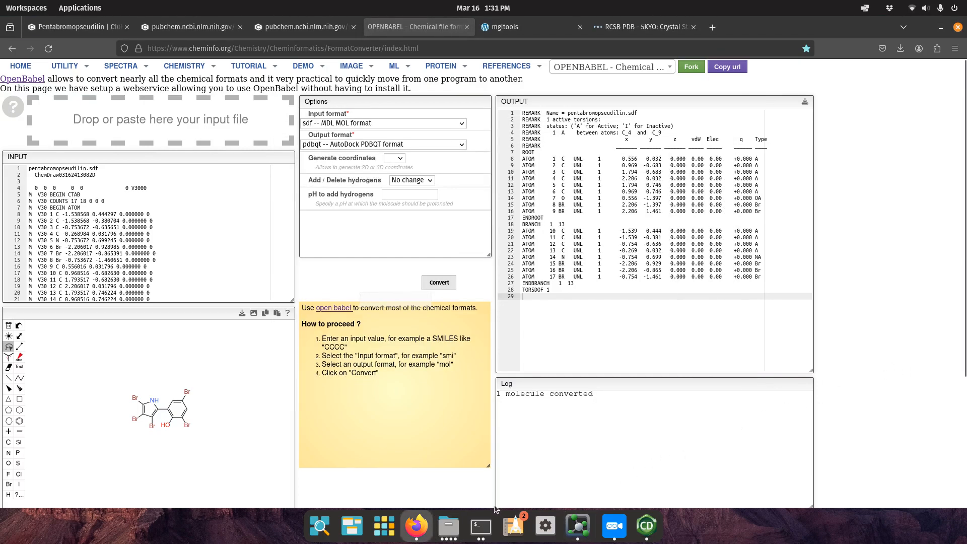
Launch AutoDockTools 1.5.7 with the adt command, skip registration, and maximize its window.
{"action": "left_click", "coordinate": [481, 525]}
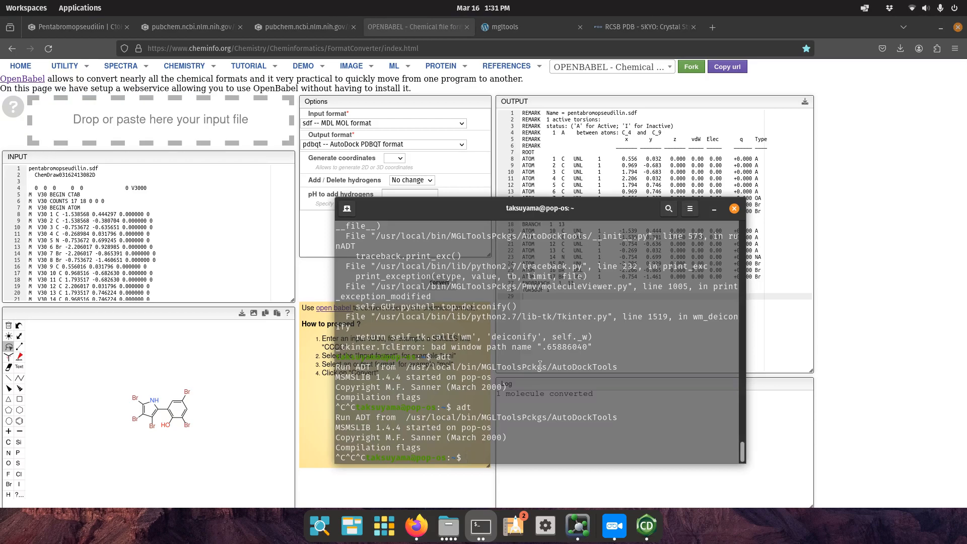
{"action": "type", "text": "adt"}
{"action": "key", "text": "Return"}
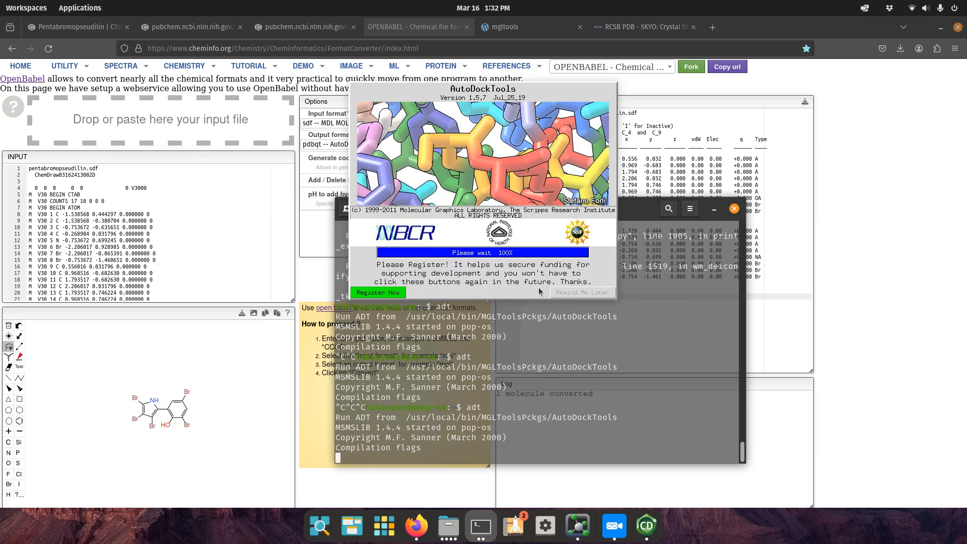
{"action": "left_click", "coordinate": [578, 291]}
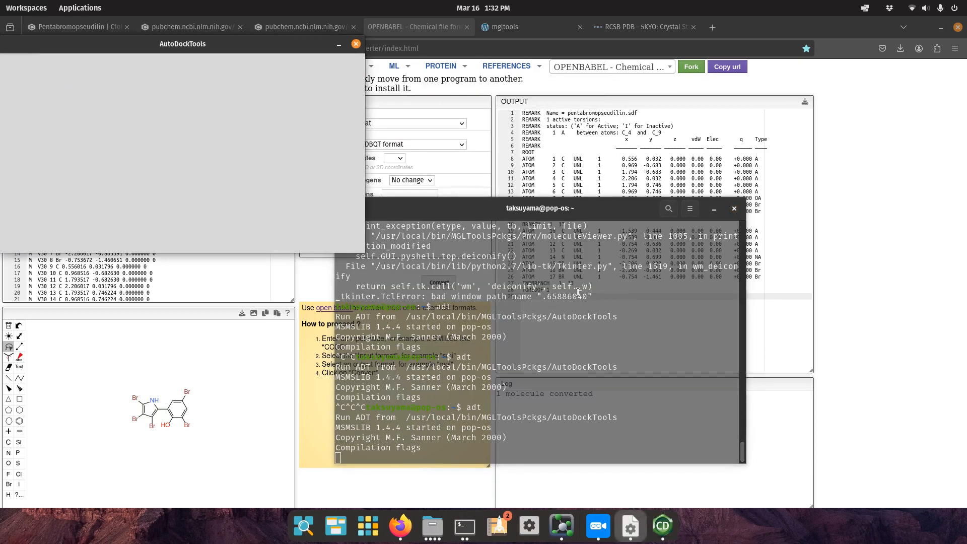
{"action": "double_click", "coordinate": [296, 44]}
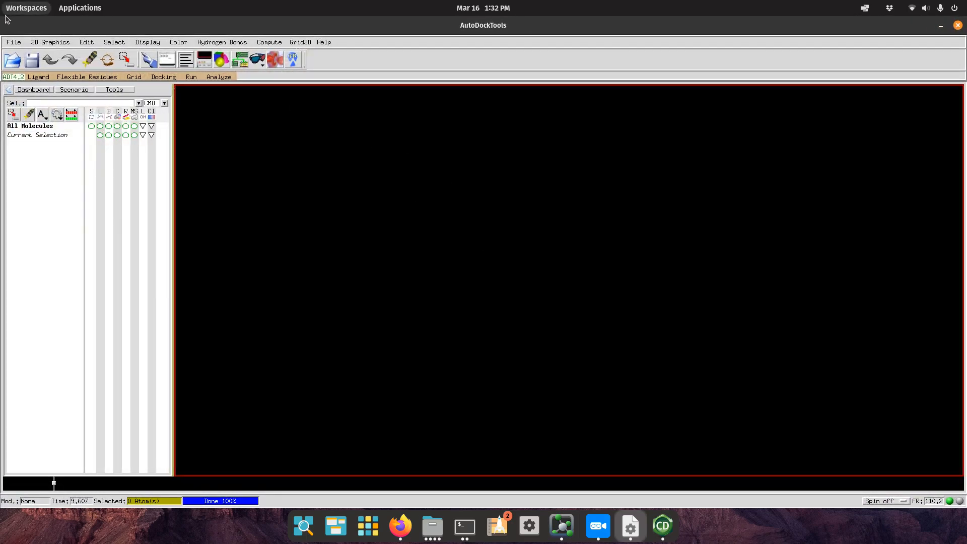
Open the Set User Preferences dialog from File > Preferences.
{"action": "left_click", "coordinate": [13, 43]}
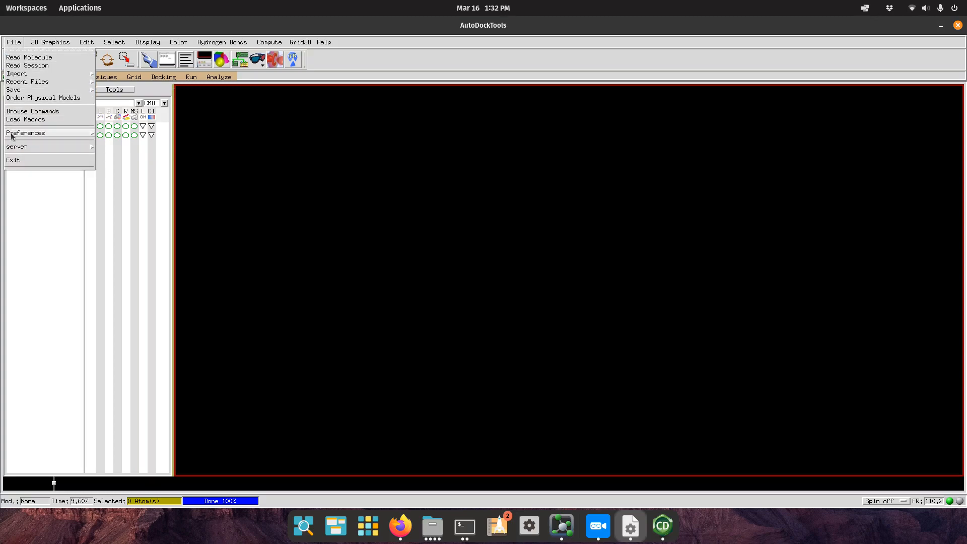
{"action": "mouse_move", "coordinate": [10, 134]}
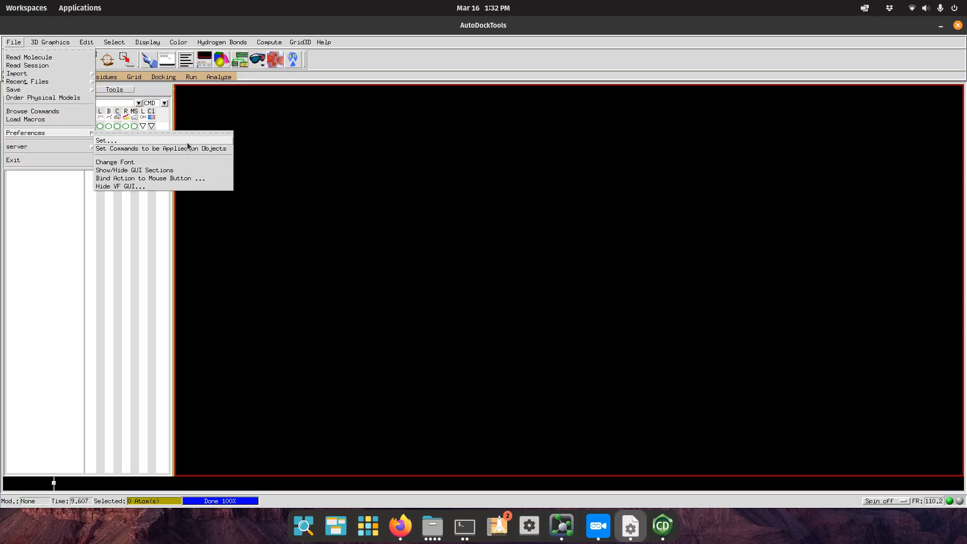
{"action": "left_click", "coordinate": [145, 141]}
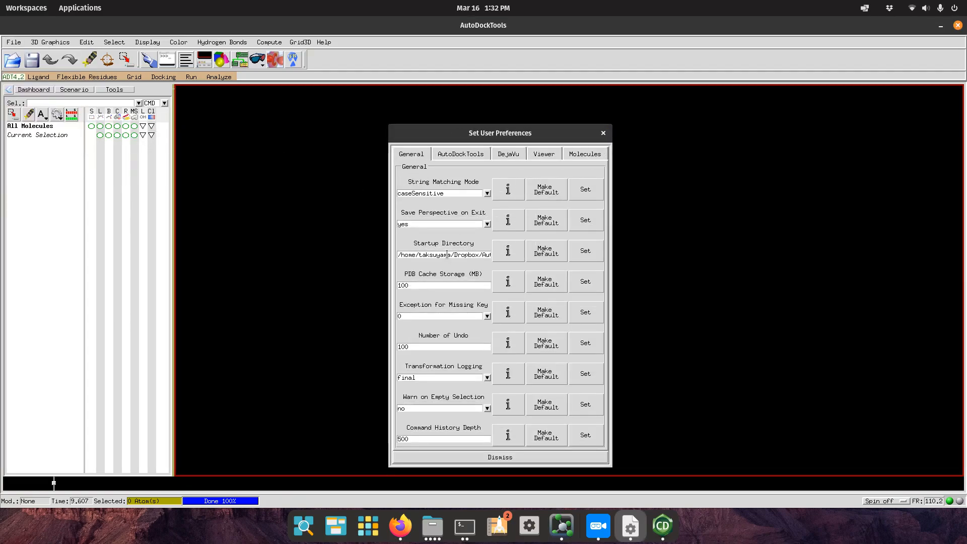
Check that the Startup Directory path ends in Dropbox/Autodock/MM-PBP, matching the Files folder.
{"action": "left_click_drag", "start_coordinate": [446, 255], "coordinate": [267, 244]}
{"action": "left_click", "coordinate": [431, 526]}
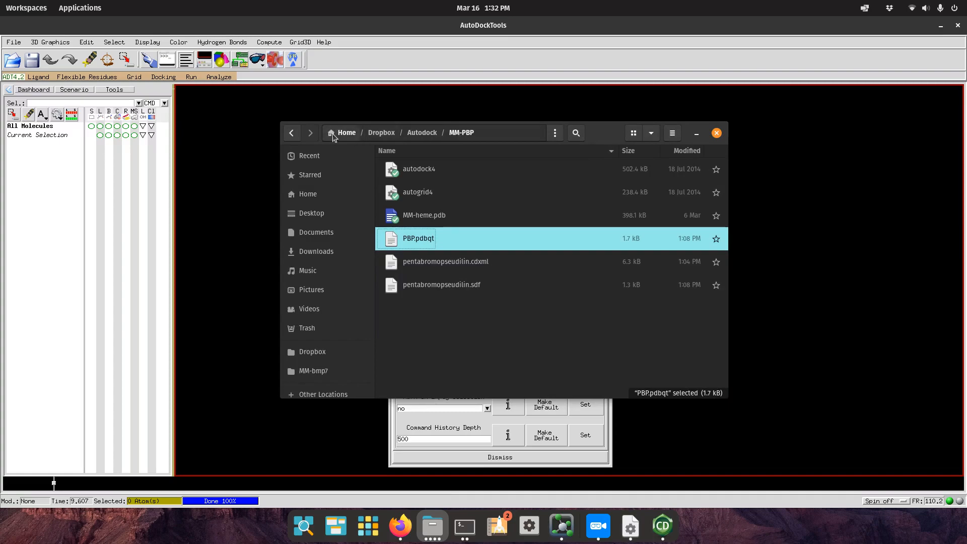
{"action": "left_click", "coordinate": [428, 425]}
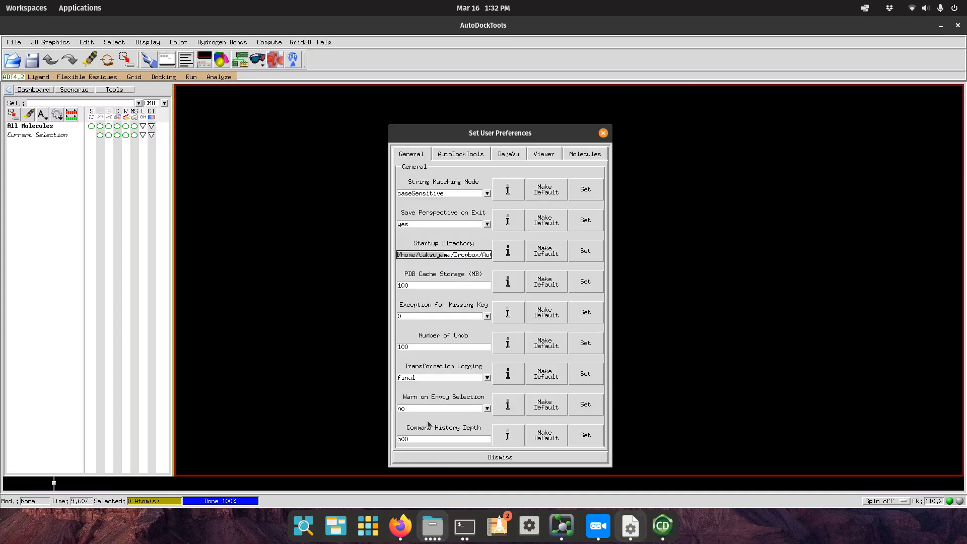
{"action": "left_click", "coordinate": [435, 254]}
{"action": "left_click_drag", "start_coordinate": [419, 253], "coordinate": [476, 260]}
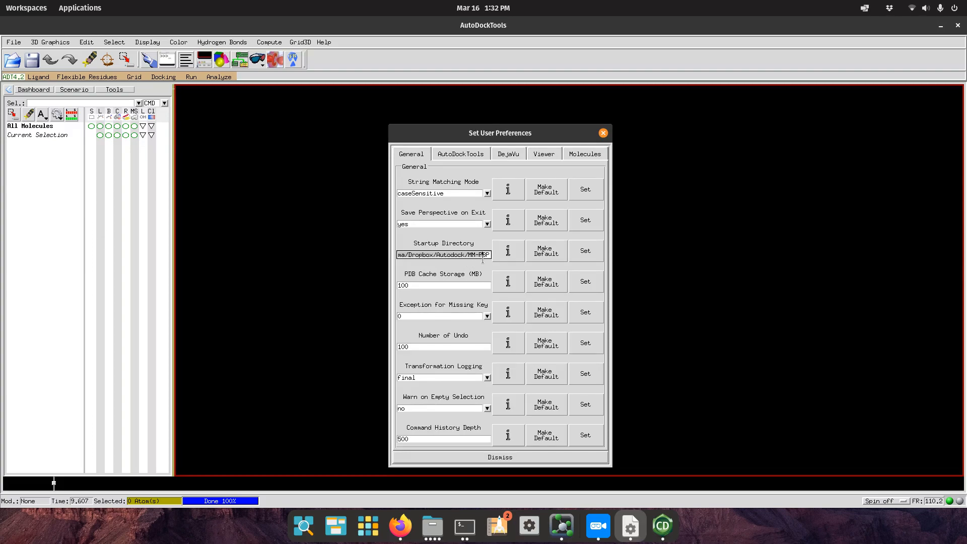
{"action": "left_click", "coordinate": [470, 254]}
{"action": "left_click_drag", "start_coordinate": [402, 252], "coordinate": [505, 267]}
{"action": "left_click", "coordinate": [380, 256]}
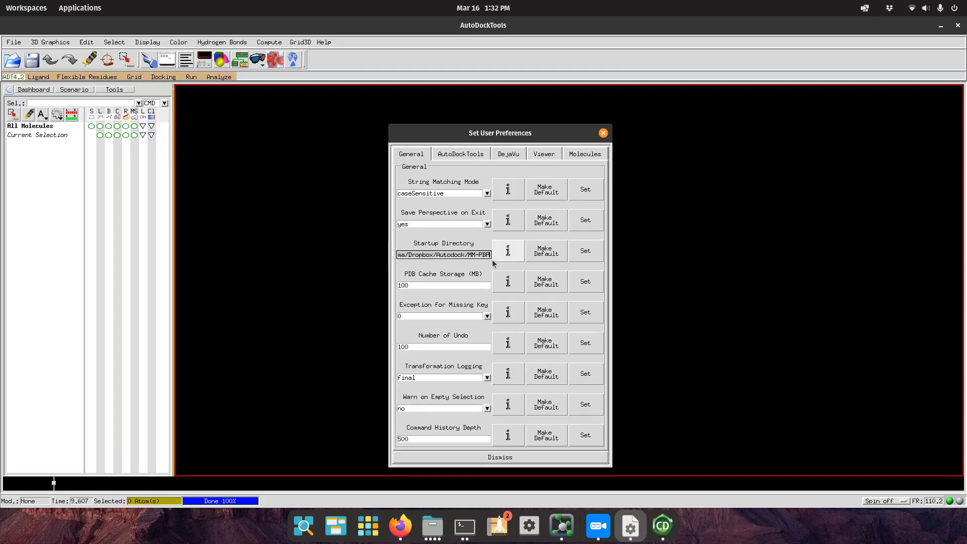
{"action": "left_click", "coordinate": [483, 253]}
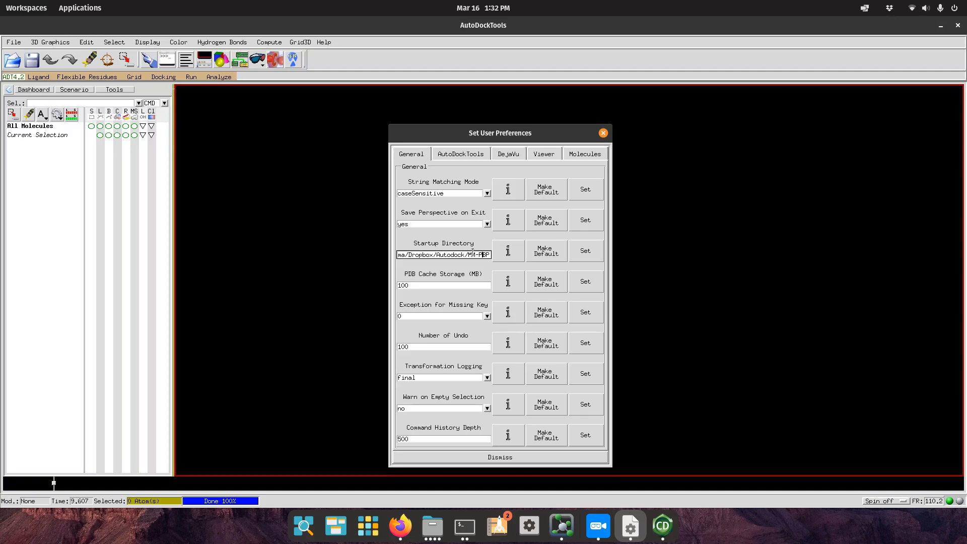
{"action": "left_click_drag", "start_coordinate": [469, 253], "coordinate": [507, 254]}
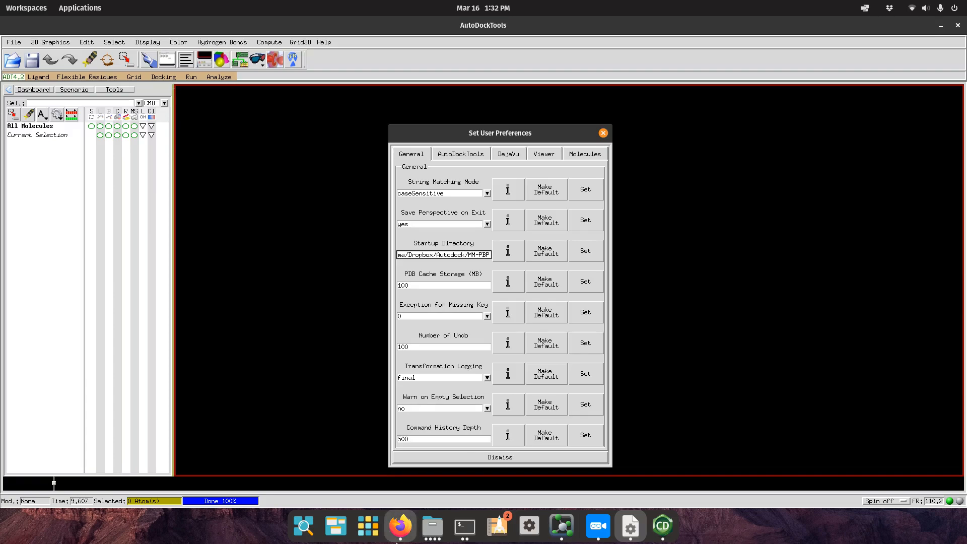
{"action": "left_click", "coordinate": [432, 526]}
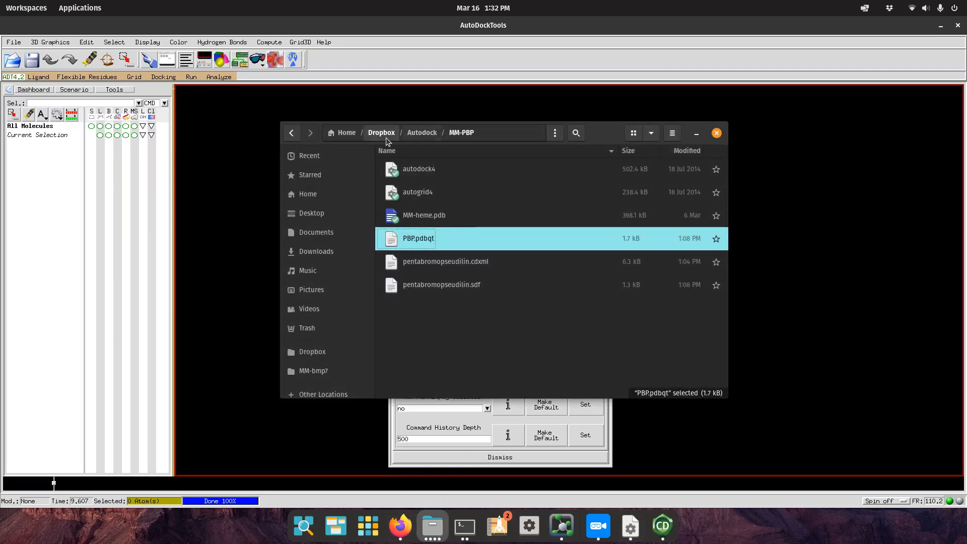
{"action": "right_click", "coordinate": [510, 135]}
{"action": "left_click", "coordinate": [509, 136]}
{"action": "left_click", "coordinate": [510, 136]}
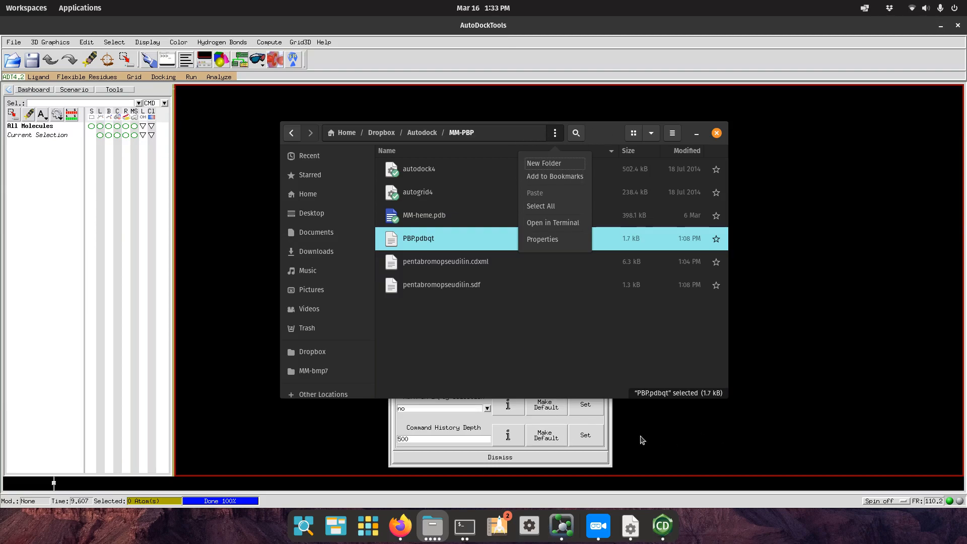
{"action": "left_click", "coordinate": [431, 426]}
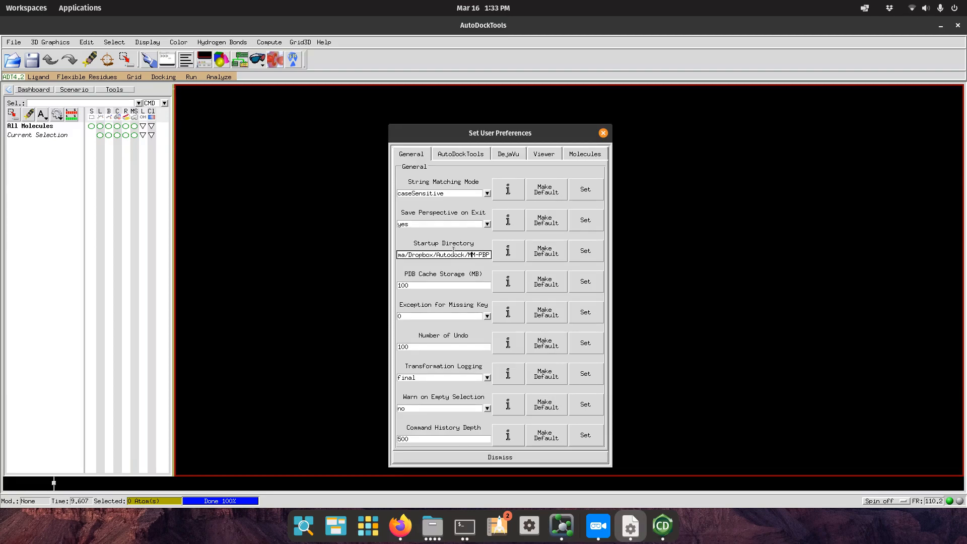
Set MM-PBP as the startup directory and open the Read Molecule browser on it.
{"action": "left_click", "coordinate": [589, 253]}
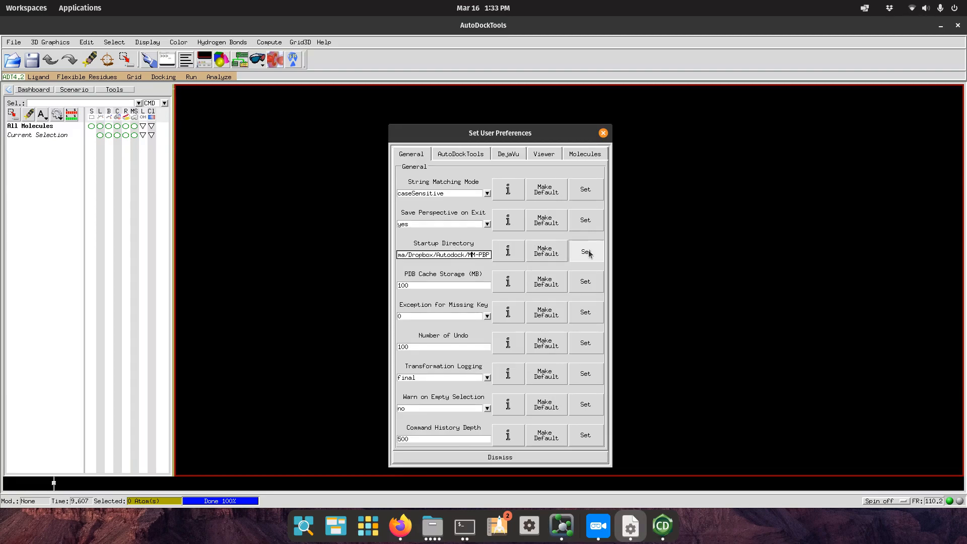
{"action": "left_click", "coordinate": [603, 132]}
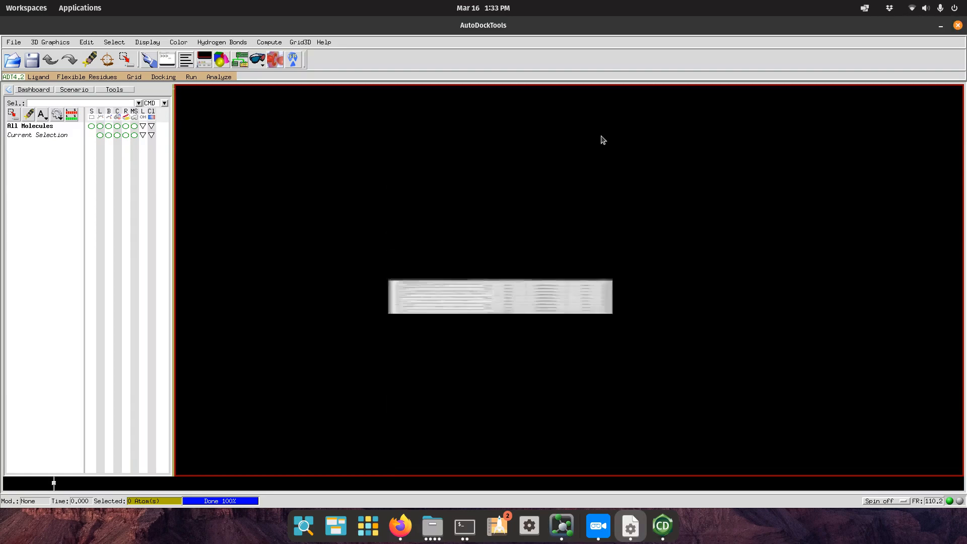
{"action": "left_click", "coordinate": [11, 60]}
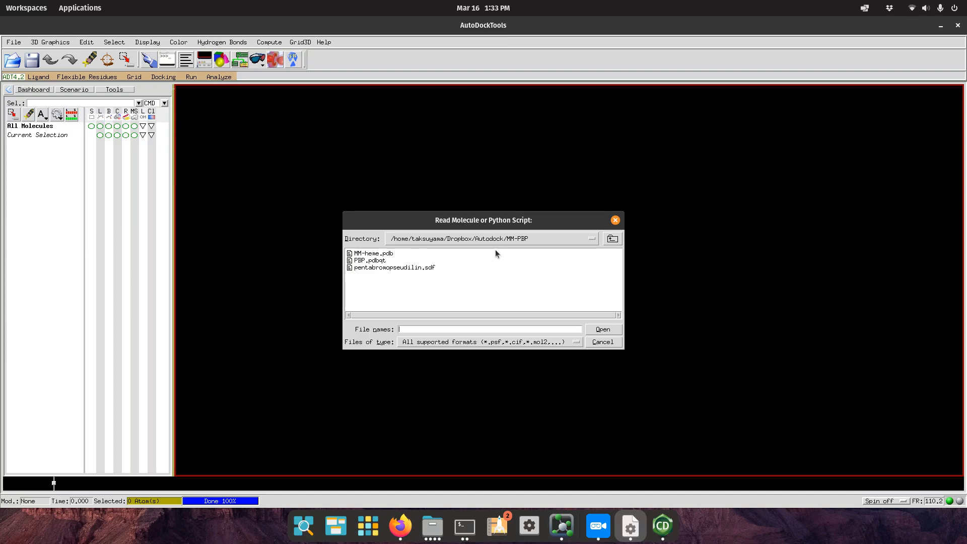
Load MM-heme.pdb as the MM_heme molecule and rotate it in the viewer.
{"action": "left_click", "coordinate": [385, 254]}
{"action": "left_click", "coordinate": [615, 330]}
{"action": "middle_click_drag", "start_coordinate": [584, 332], "coordinate": [461, 218]}
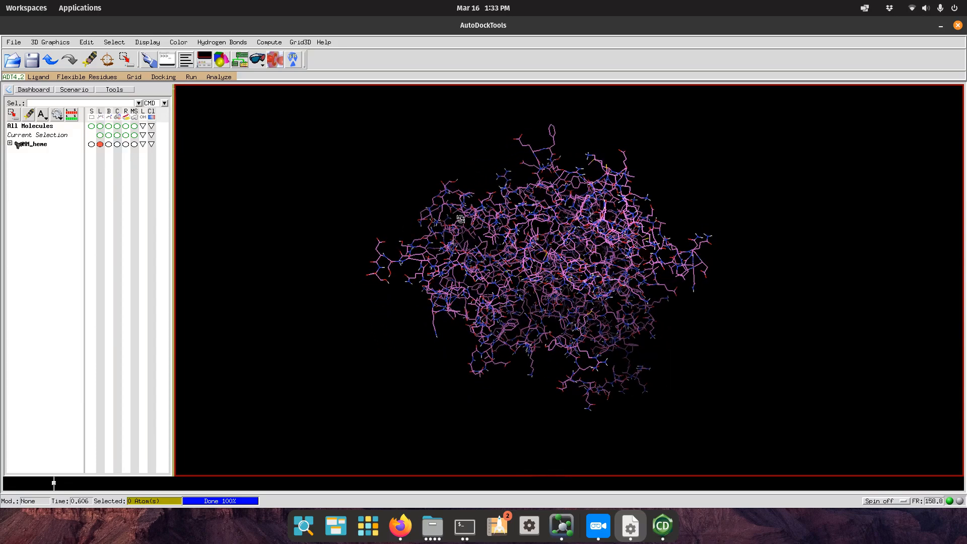
{"action": "left_click", "coordinate": [54, 43]}
{"action": "mouse_move", "coordinate": [86, 42]}
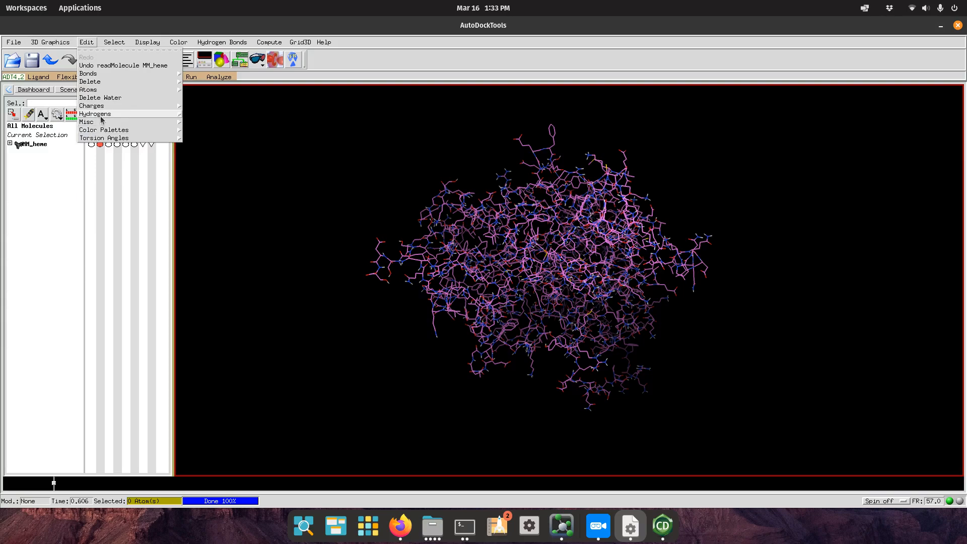
{"action": "mouse_move", "coordinate": [99, 123]}
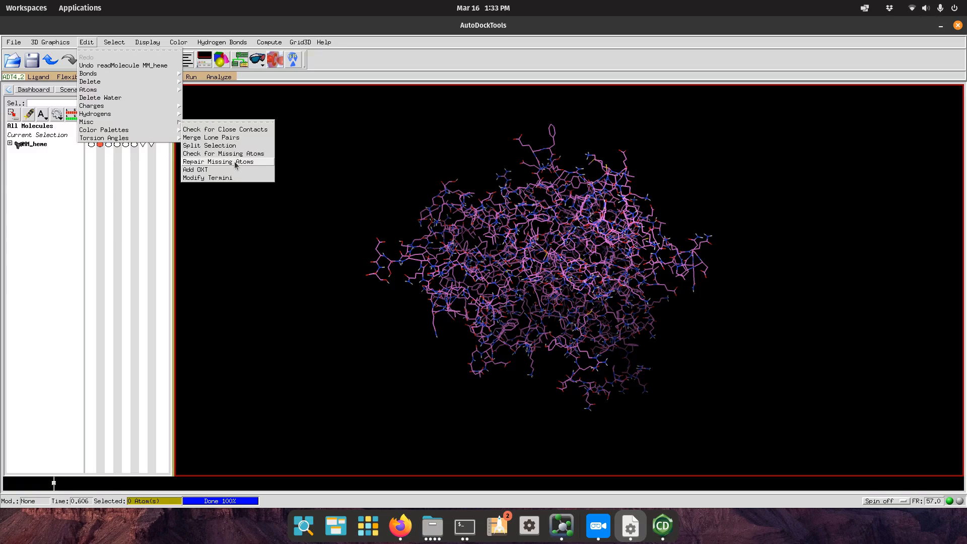
Delete all water molecules from MM_heme with Edit > Delete Water.
{"action": "left_click", "coordinate": [150, 5]}
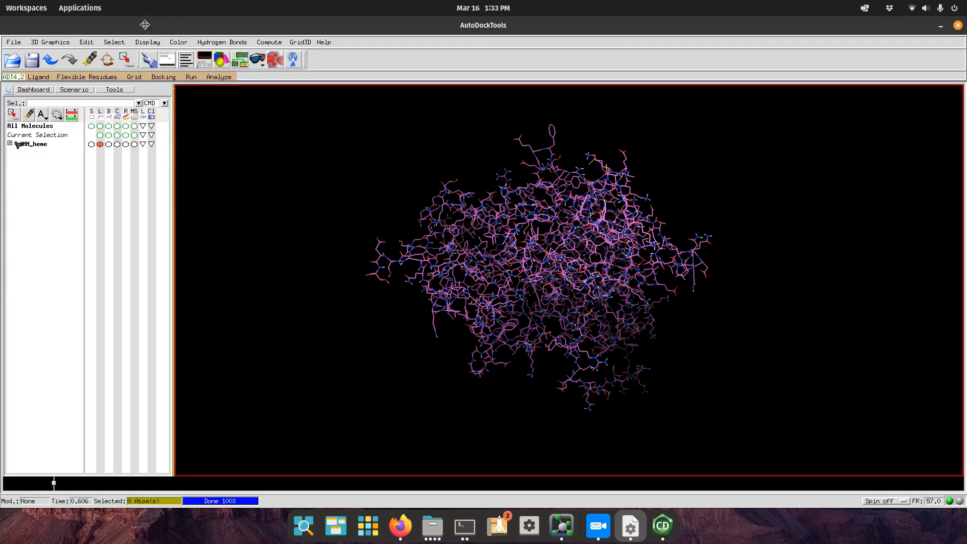
{"action": "left_click", "coordinate": [86, 42]}
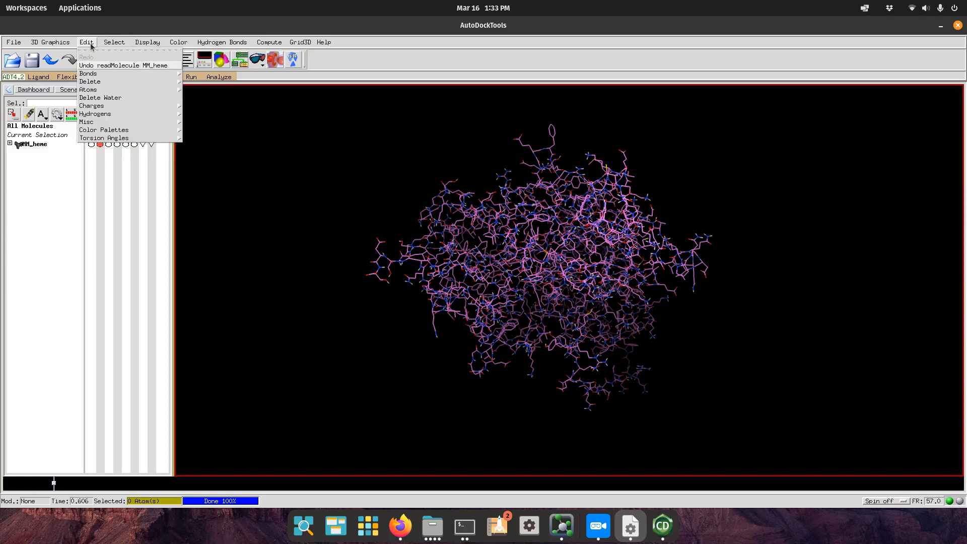
{"action": "left_click", "coordinate": [95, 100]}
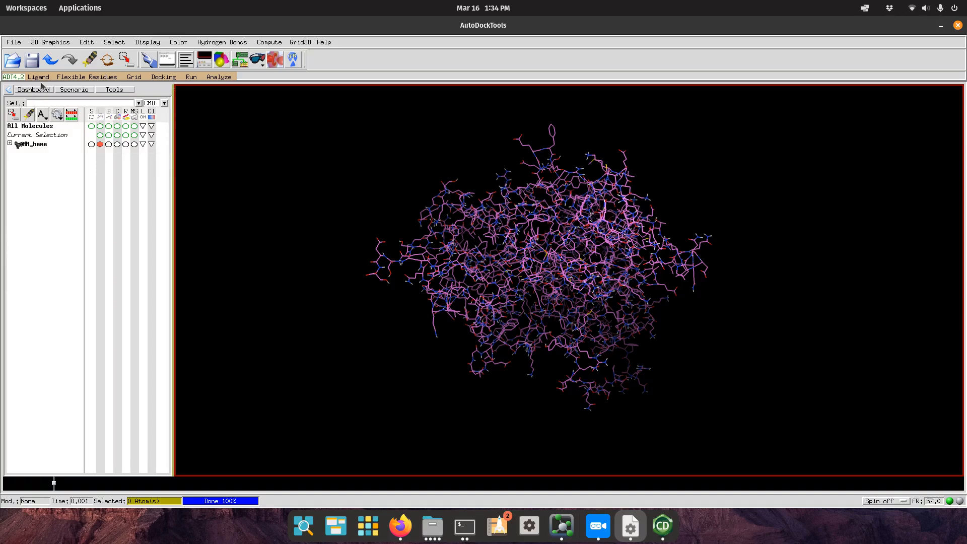
{"action": "left_click", "coordinate": [91, 46]}
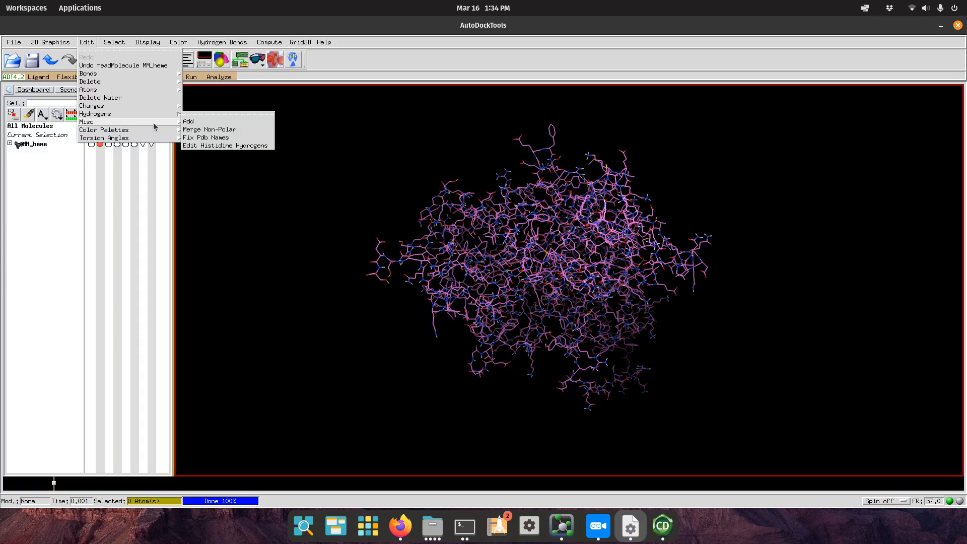
Add hydrogens to MM_heme using the Polar Only option.
{"action": "left_click", "coordinate": [228, 123]}
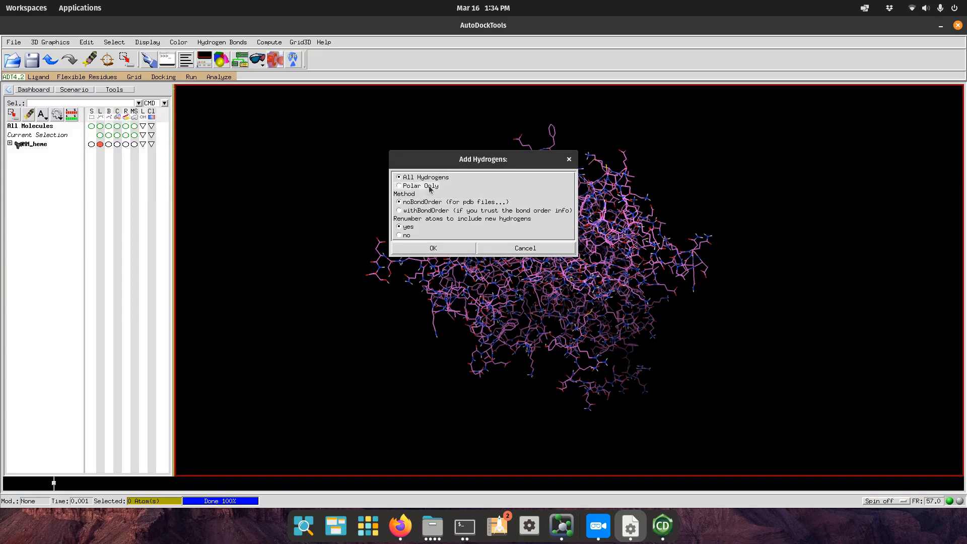
{"action": "left_click", "coordinate": [429, 187]}
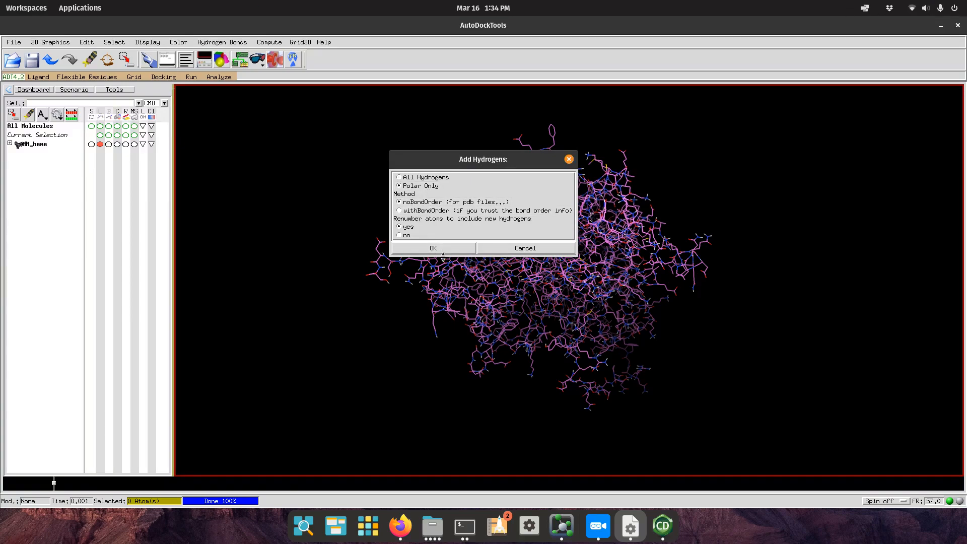
{"action": "left_click", "coordinate": [449, 251]}
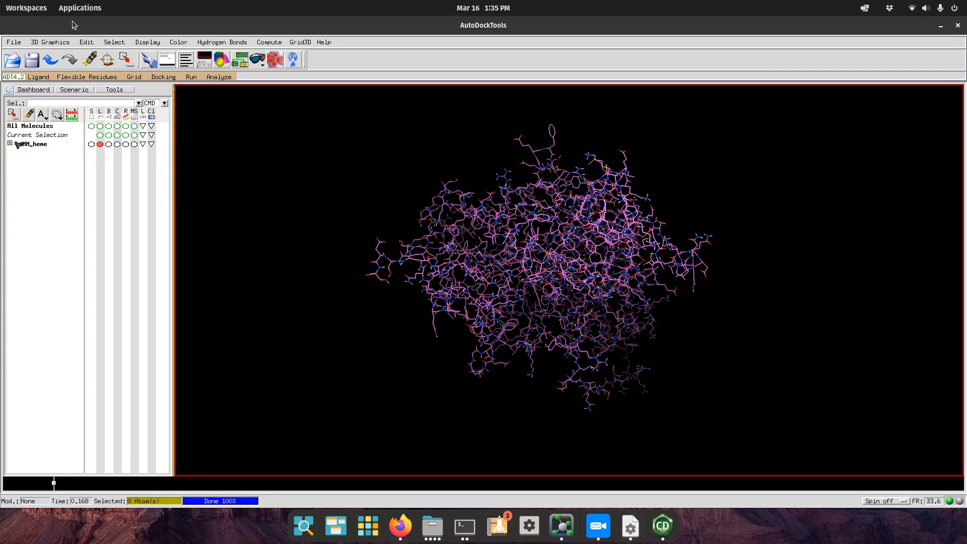
{"action": "left_click", "coordinate": [90, 43]}
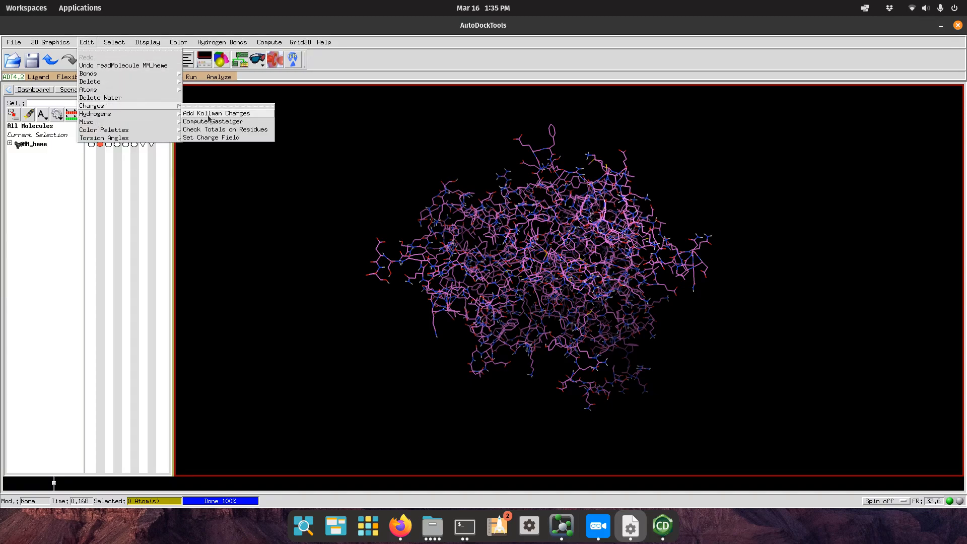
Add Kollman charges totalling -3.0, then check residue charge totals for non-integral values.
{"action": "left_click", "coordinate": [211, 113]}
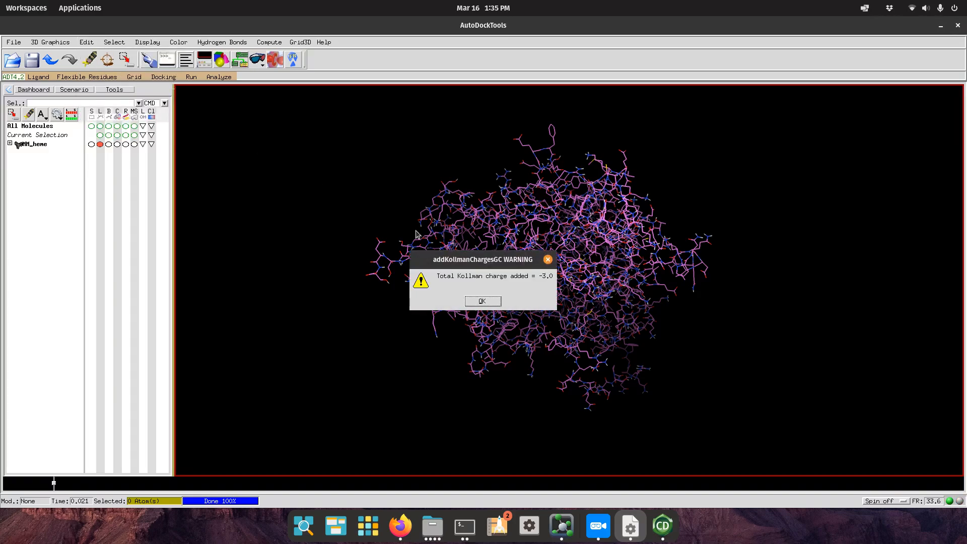
{"action": "left_click", "coordinate": [491, 304]}
{"action": "left_click", "coordinate": [87, 44]}
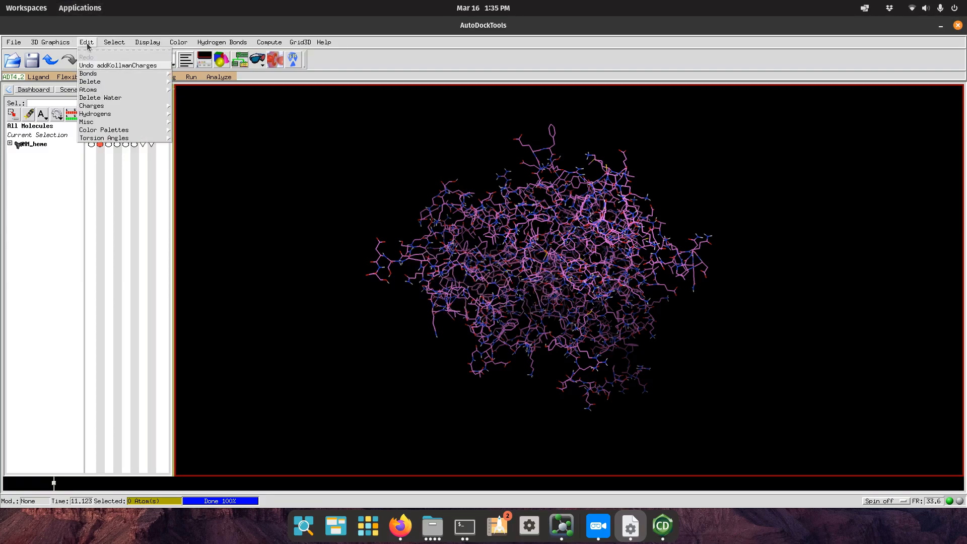
{"action": "mouse_move", "coordinate": [128, 106]}
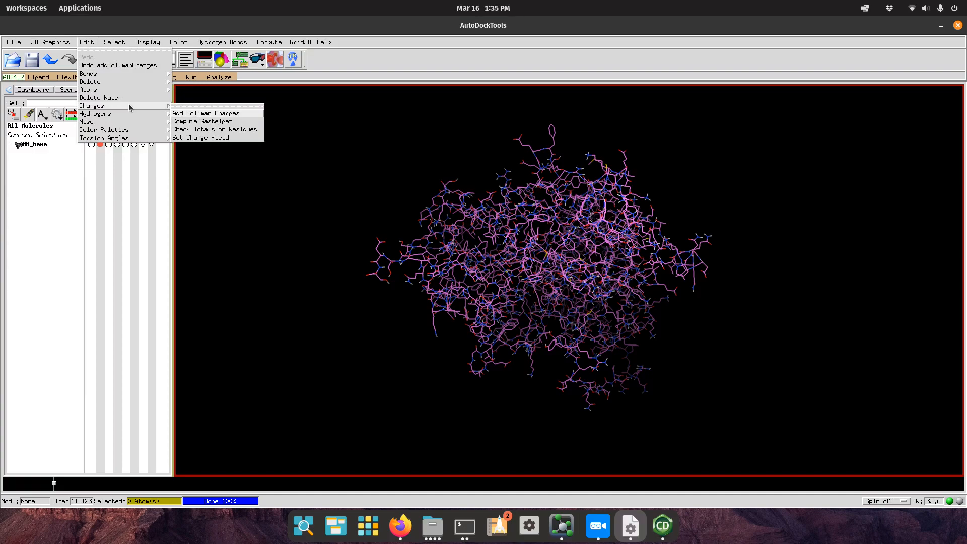
{"action": "left_click", "coordinate": [213, 130]}
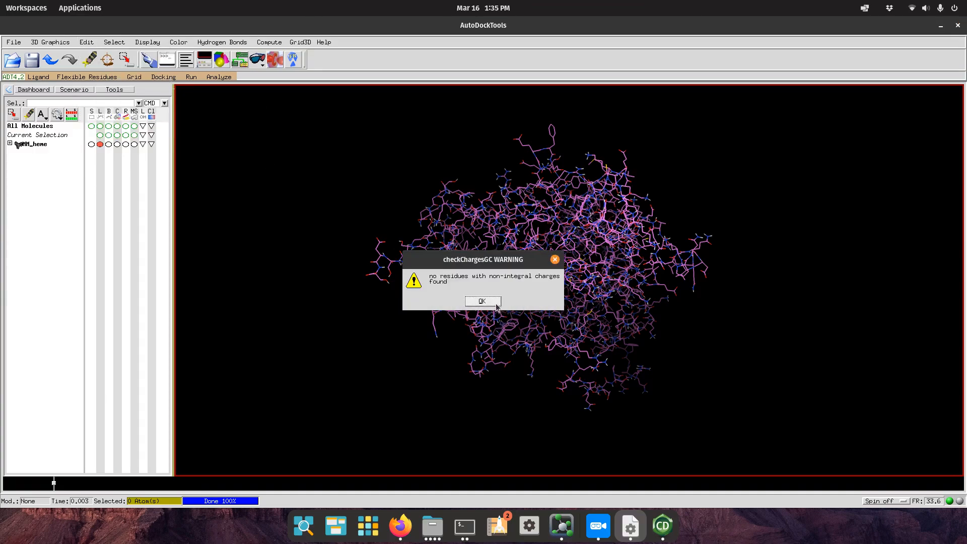
{"action": "left_click", "coordinate": [495, 304]}
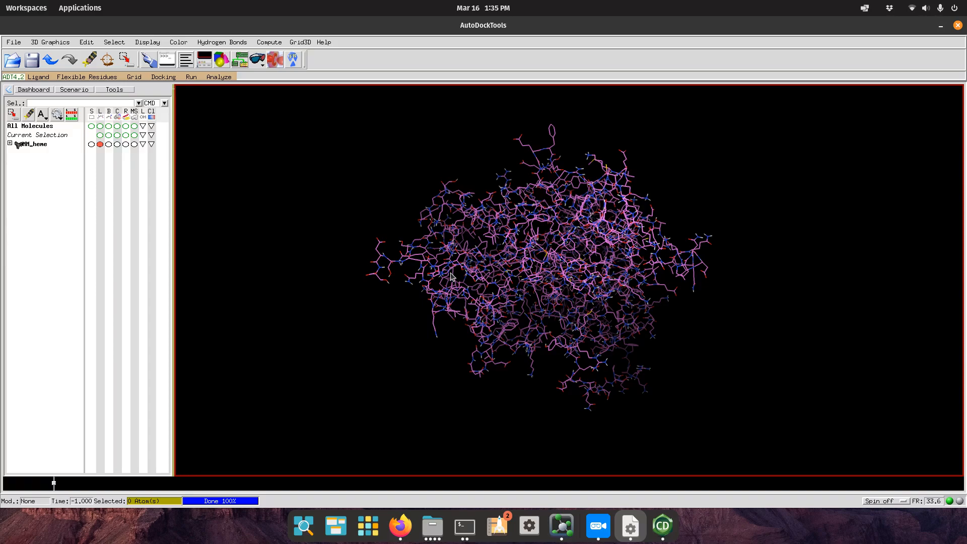
Expand the MM_heme node in the dashboard to show its two chains.
{"action": "left_click_drag", "start_coordinate": [544, 276], "coordinate": [627, 289]}
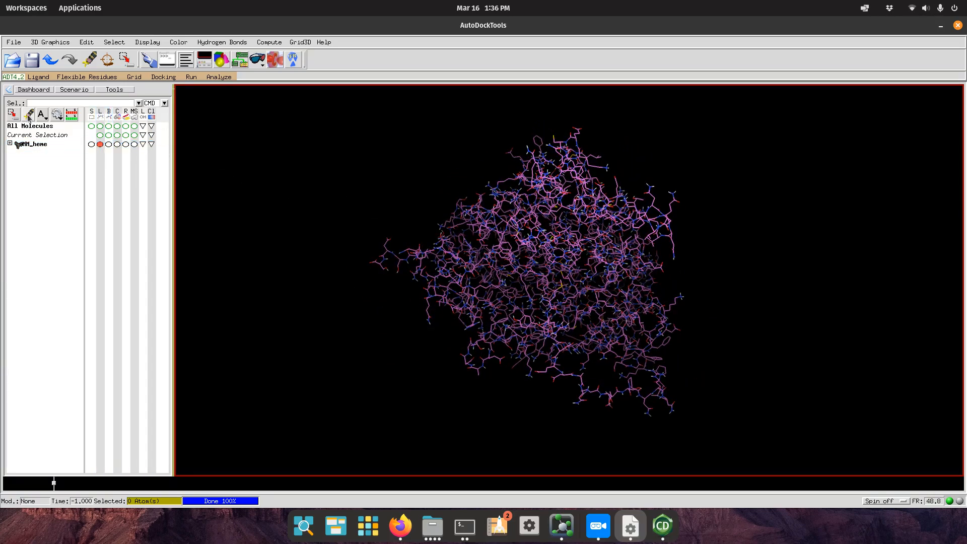
{"action": "left_click", "coordinate": [91, 144]}
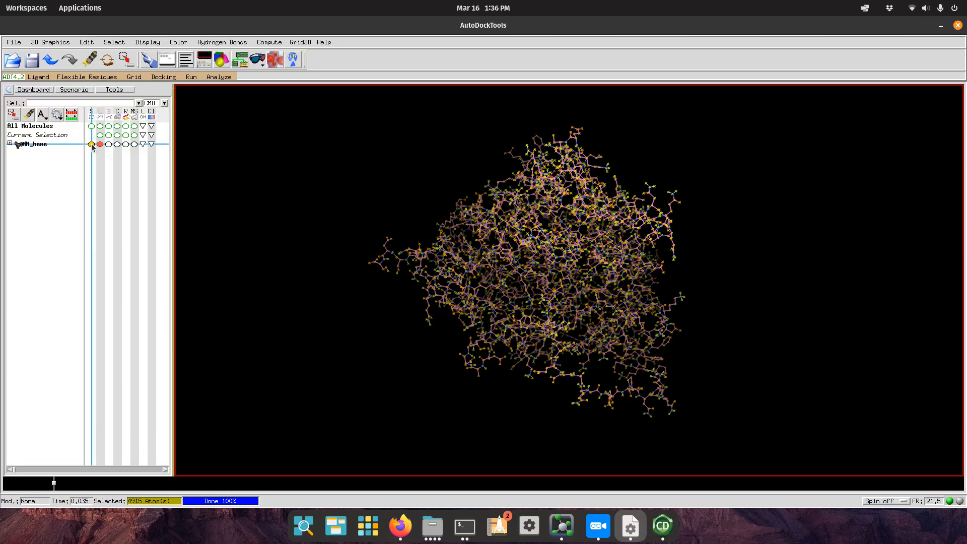
{"action": "left_click", "coordinate": [91, 145]}
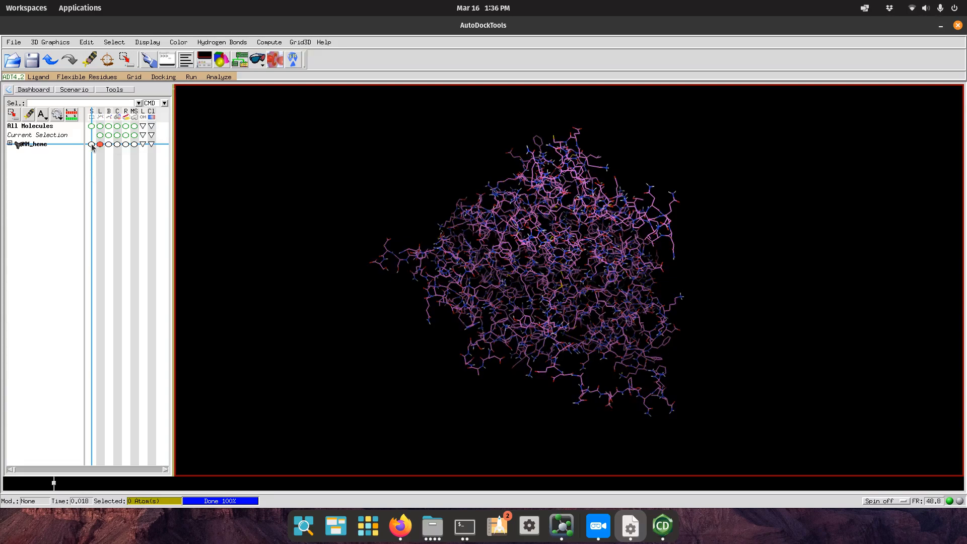
{"action": "left_click", "coordinate": [10, 143]}
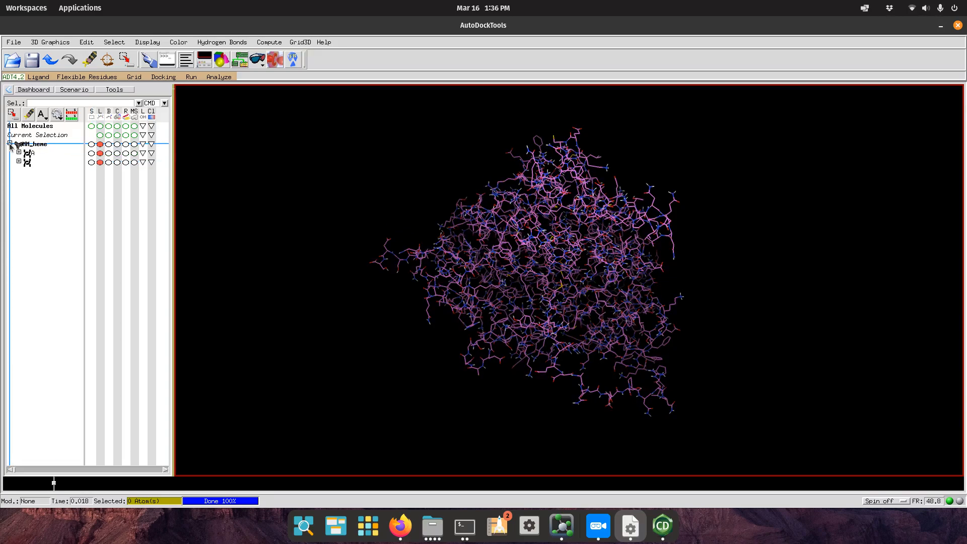
Display the 46-atom heme group as balls and sticks, then hide it again.
{"action": "left_click_drag", "start_coordinate": [407, 236], "coordinate": [544, 262]}
{"action": "left_click", "coordinate": [91, 162]}
{"action": "left_click", "coordinate": [91, 162]}
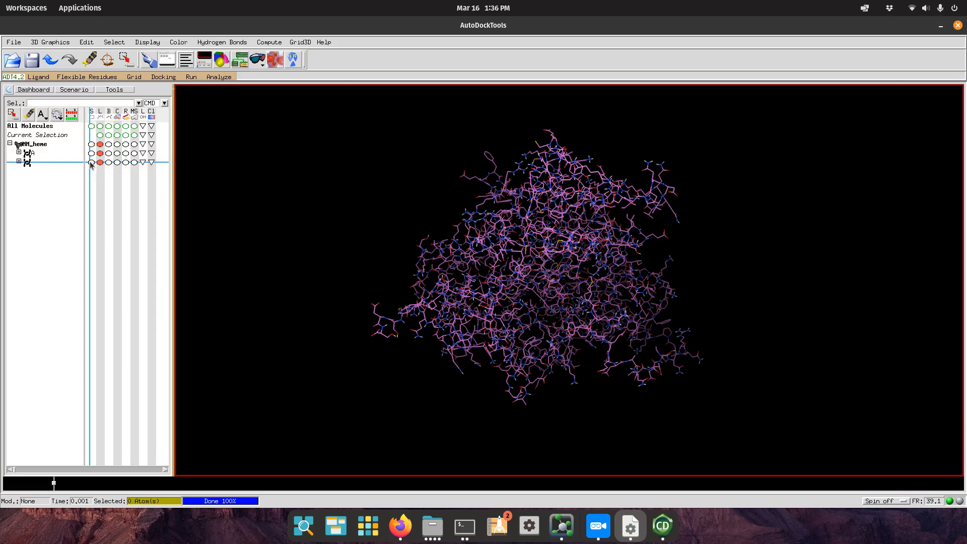
{"action": "left_click", "coordinate": [108, 162]}
{"action": "left_click_drag", "start_coordinate": [566, 276], "coordinate": [609, 297]}
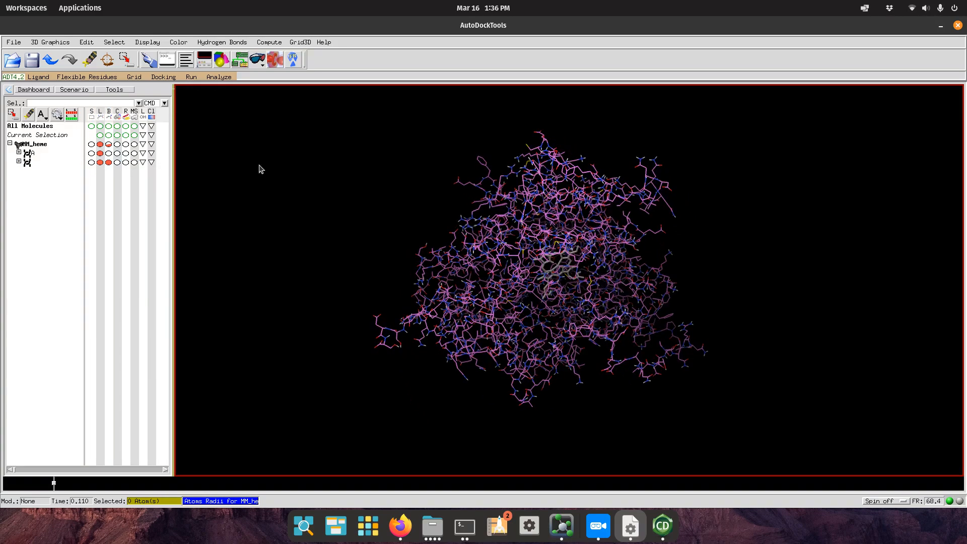
{"action": "left_click", "coordinate": [108, 164]}
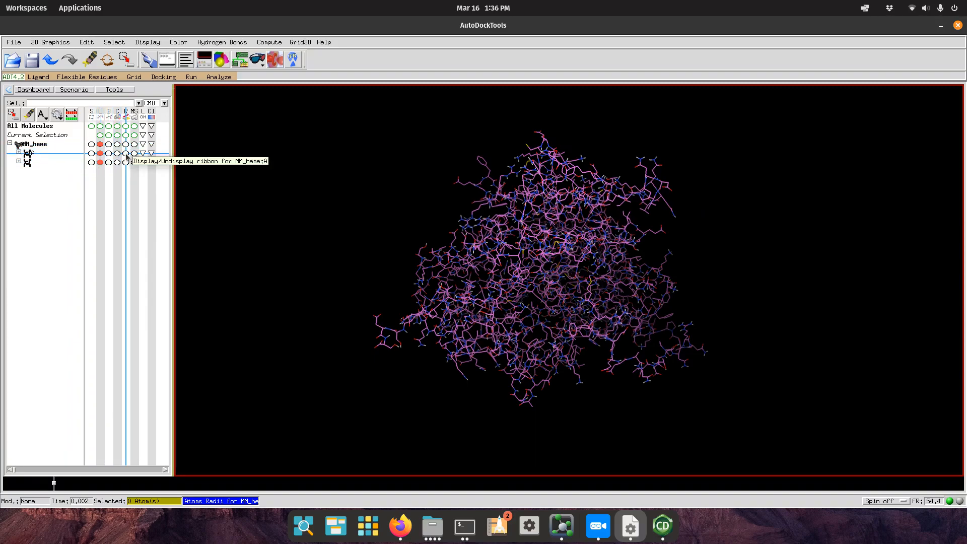
Show chain A as a ribbon cartoon, briefly hiding and restoring its lines while rotating the view.
{"action": "left_click", "coordinate": [126, 154]}
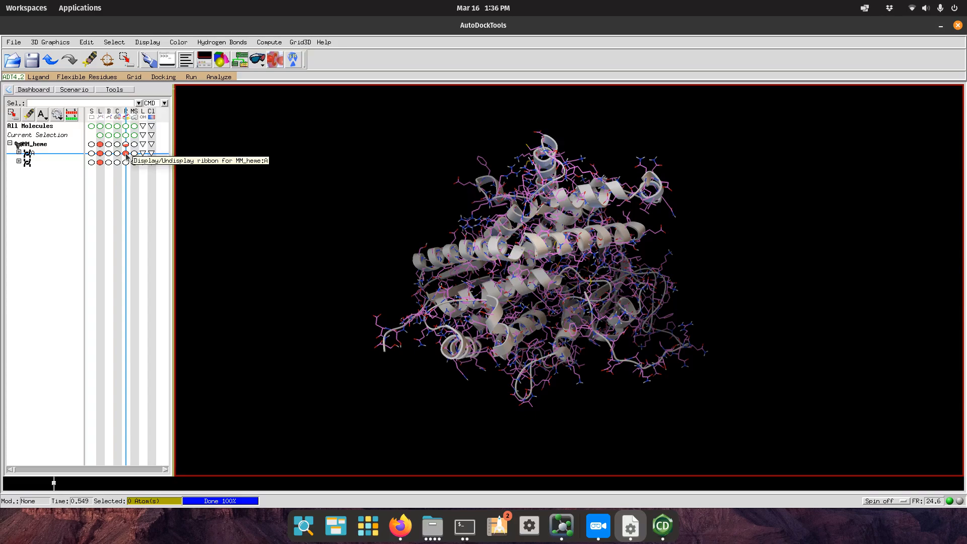
{"action": "mouse_move", "coordinate": [577, 269]}
{"action": "middle_mouse_down"}
{"action": "mouse_move", "coordinate": [668, 252]}
{"action": "mouse_move", "coordinate": [835, 375]}
{"action": "mouse_move", "coordinate": [587, 280]}
{"action": "middle_mouse_up"}
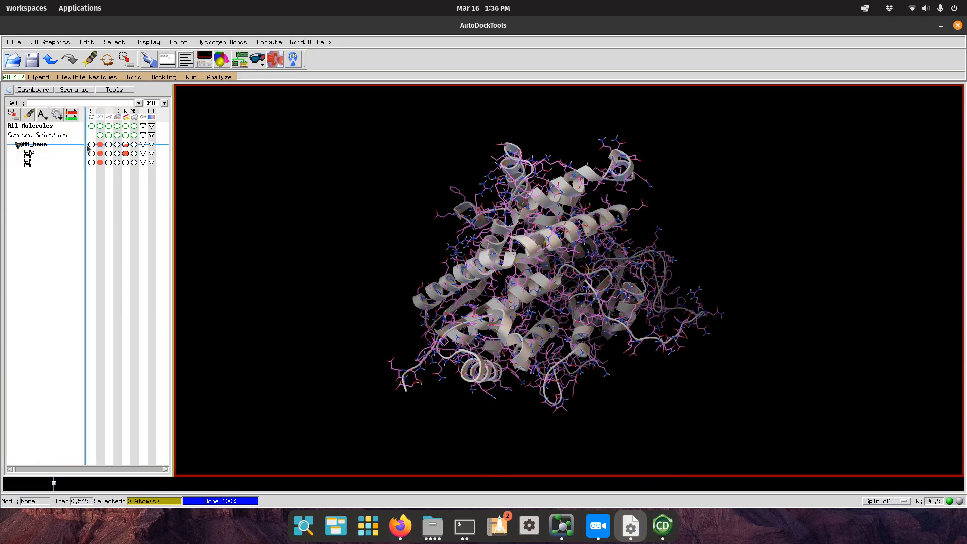
{"action": "left_click", "coordinate": [100, 153]}
{"action": "middle_click_drag", "start_coordinate": [655, 327], "coordinate": [673, 343]}
{"action": "left_click", "coordinate": [100, 153]}
{"action": "middle_click_drag", "start_coordinate": [518, 270], "coordinate": [354, 289]}
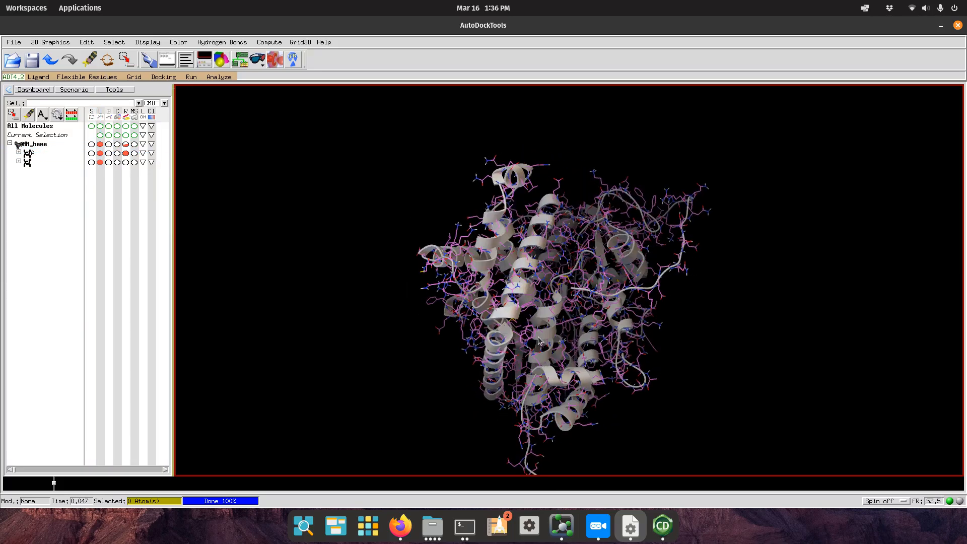
{"action": "scroll", "coordinate": [458, 289], "scroll_direction": "up", "scroll_amount": 8}
{"action": "middle_click_drag", "start_coordinate": [458, 289], "coordinate": [533, 461]}
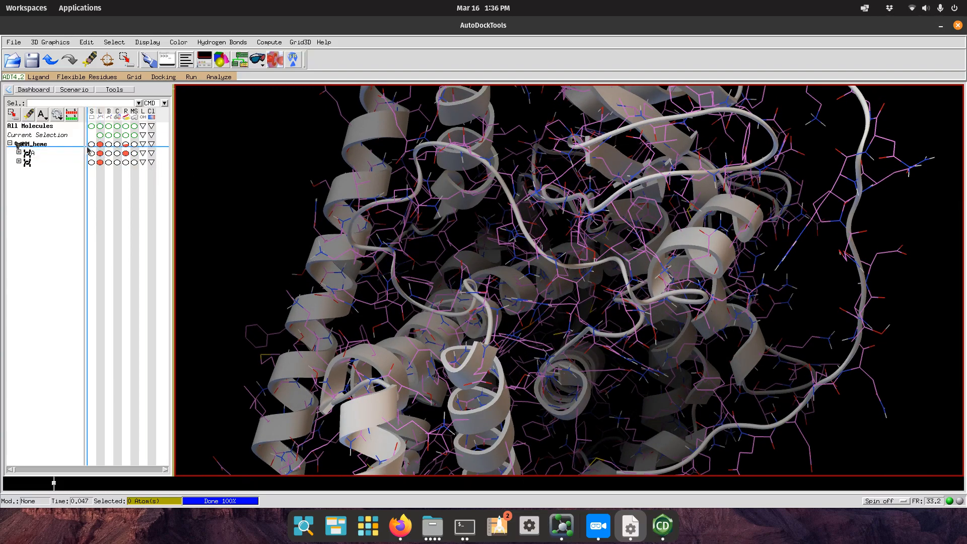
Display the heme as sticks and rotate to view it inside the protein.
{"action": "left_click", "coordinate": [108, 162]}
{"action": "middle_click_drag", "start_coordinate": [482, 345], "coordinate": [532, 327]}
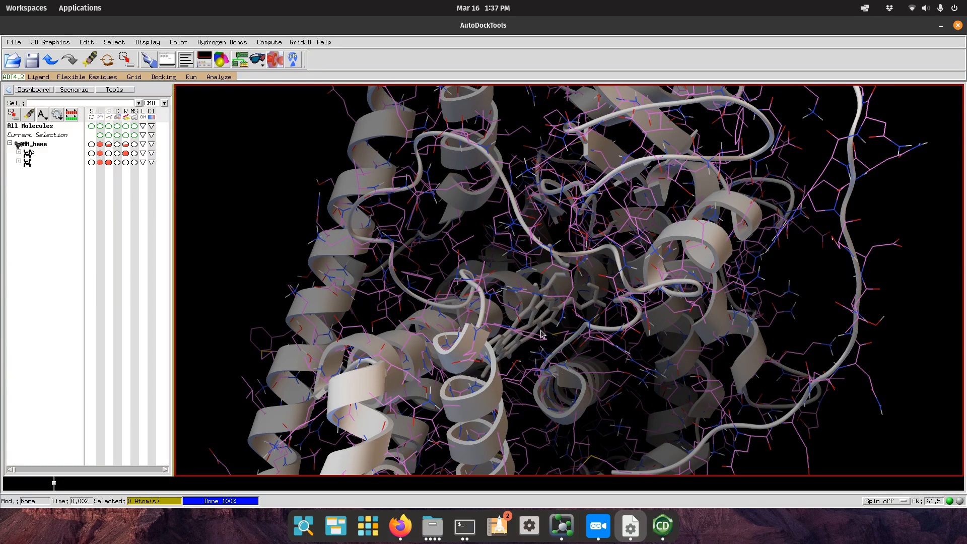
{"action": "left_click_drag", "start_coordinate": [530, 326], "coordinate": [548, 342]}
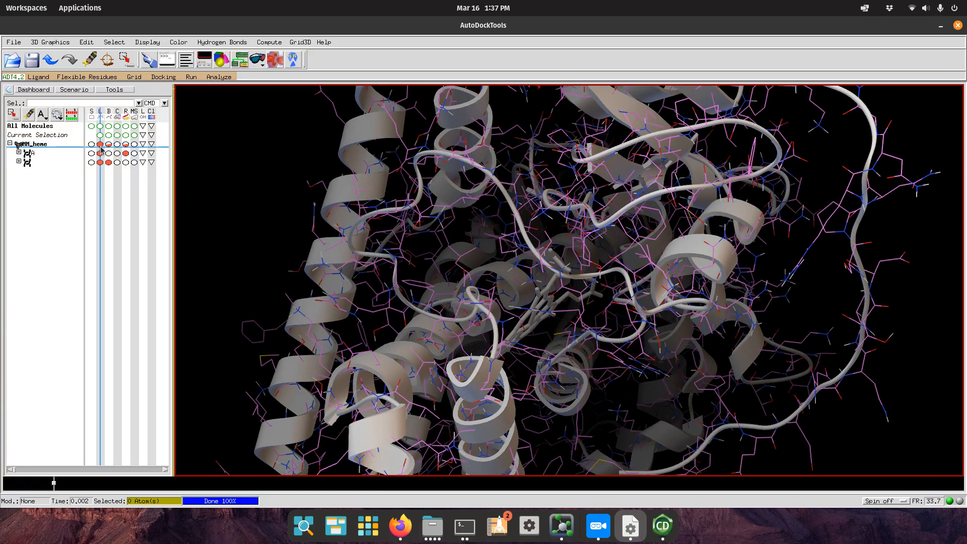
{"action": "scroll", "coordinate": [579, 268], "scroll_direction": "down", "scroll_amount": 3}
{"action": "scroll", "coordinate": [579, 272], "scroll_direction": "down", "scroll_amount": 2}
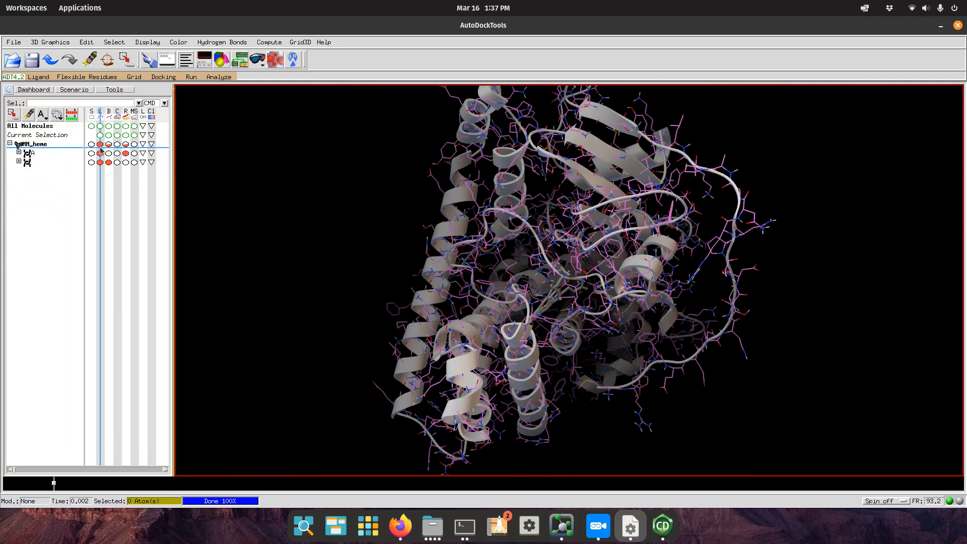
Turn off the protein's ribbon cartoon, leaving the line model.
{"action": "left_click", "coordinate": [126, 154]}
{"action": "left_click_drag", "start_coordinate": [544, 280], "coordinate": [456, 292]}
{"action": "scroll", "coordinate": [455, 289], "scroll_direction": "down", "scroll_amount": 3}
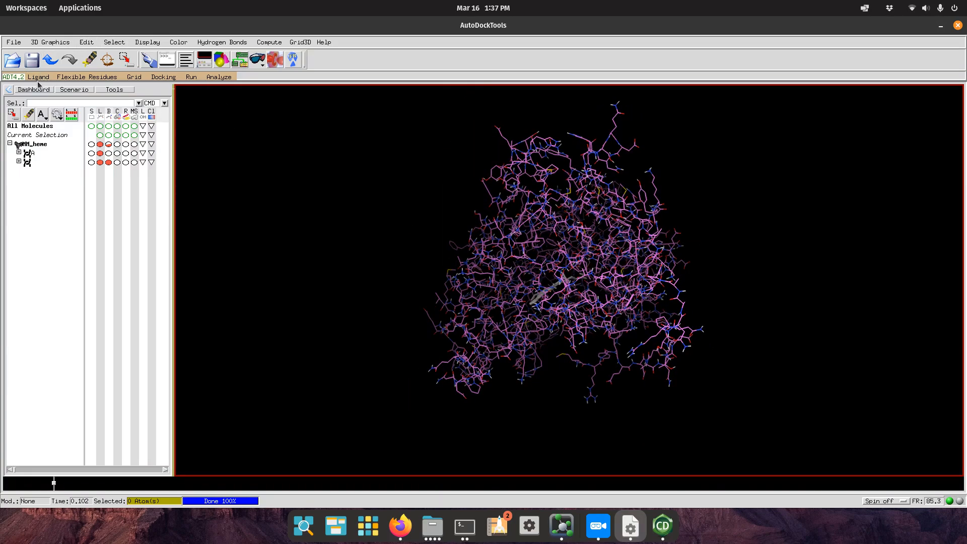
Load PBP.pdbqt through Ligand > Input > Open and dismiss its summary.
{"action": "left_click", "coordinate": [86, 42]}
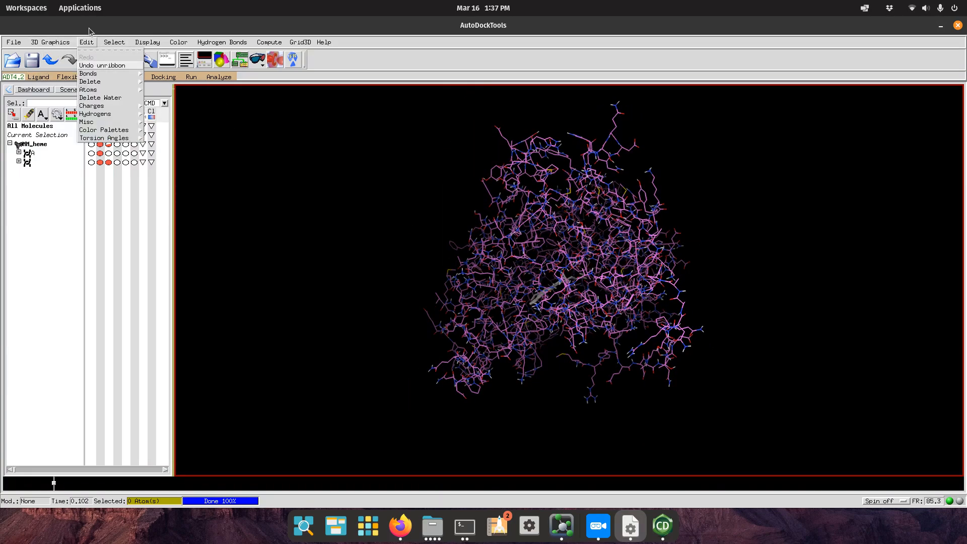
{"action": "left_click", "coordinate": [90, 31]}
{"action": "left_click", "coordinate": [38, 76]}
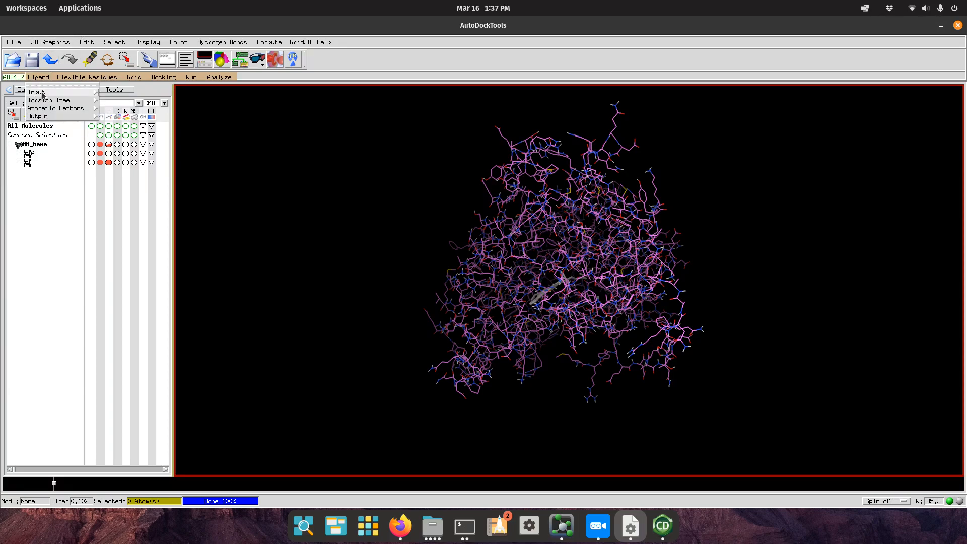
{"action": "mouse_move", "coordinate": [43, 94]}
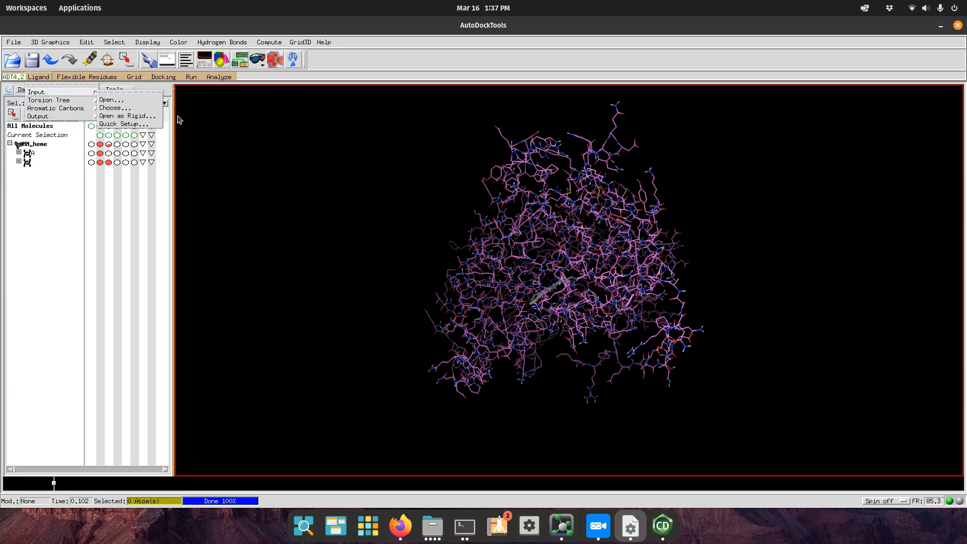
{"action": "left_click", "coordinate": [138, 102]}
{"action": "double_click", "coordinate": [402, 255]}
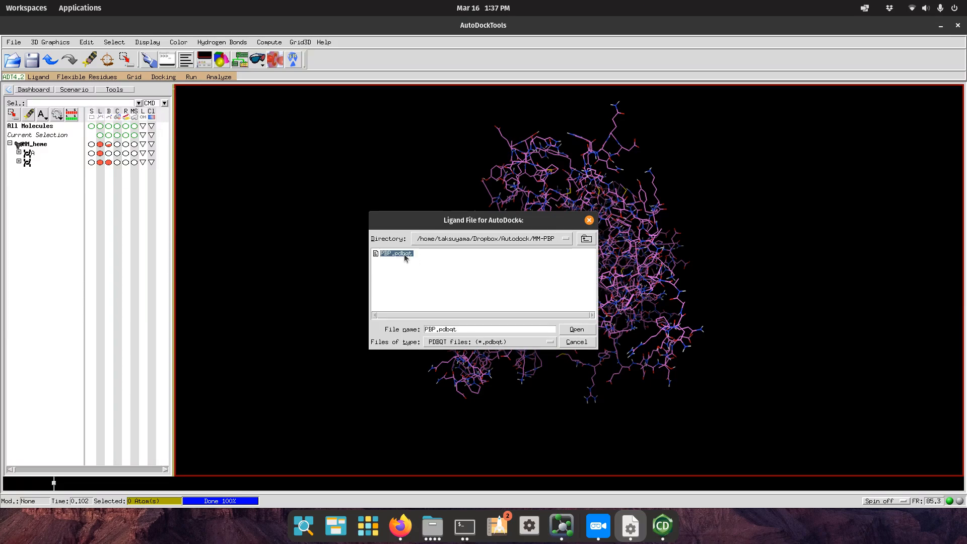
{"action": "left_click", "coordinate": [481, 310]}
Rotate the view to locate the PBP ligand within the protein, then browse the Ligand menu.
{"action": "left_click_drag", "start_coordinate": [491, 302], "coordinate": [544, 307]}
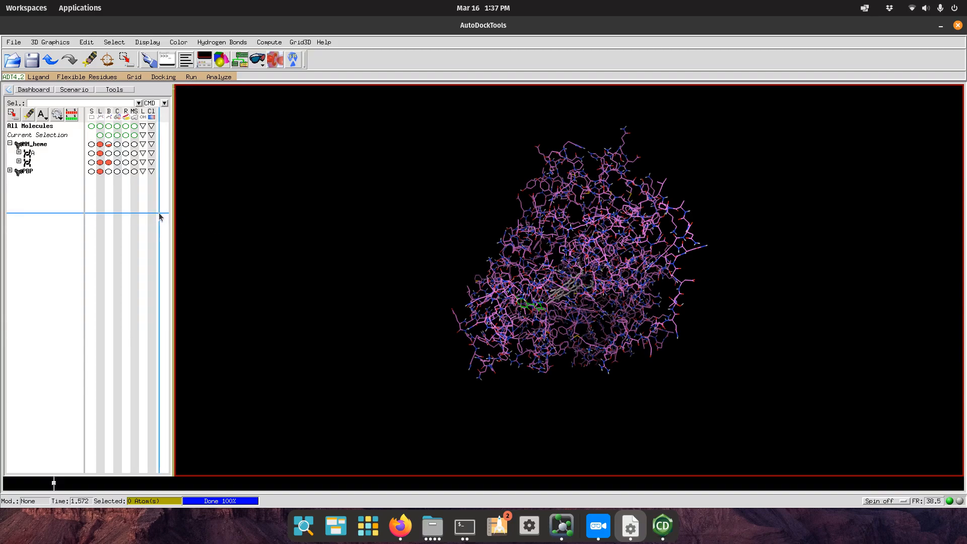
{"action": "left_click_drag", "start_coordinate": [513, 319], "coordinate": [538, 347]}
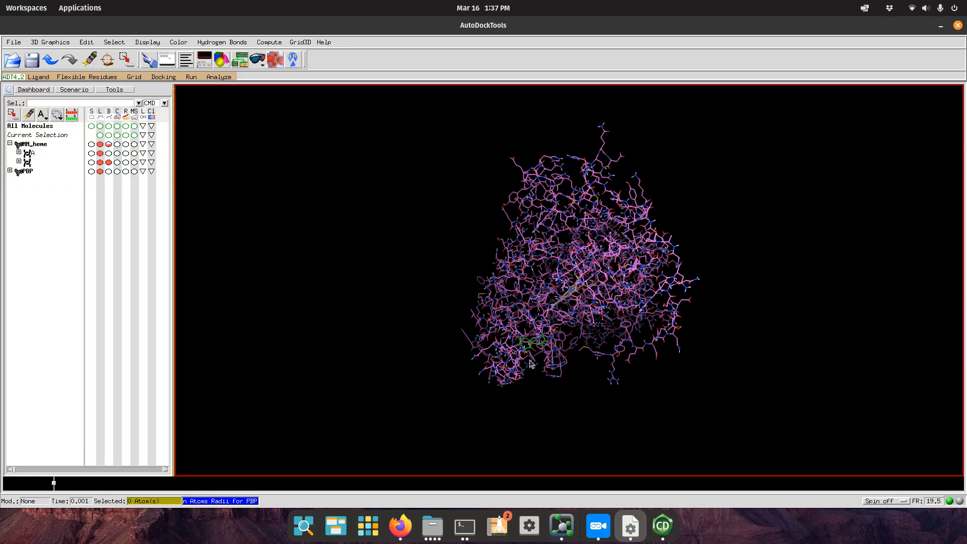
{"action": "left_click_drag", "start_coordinate": [483, 341], "coordinate": [469, 262]}
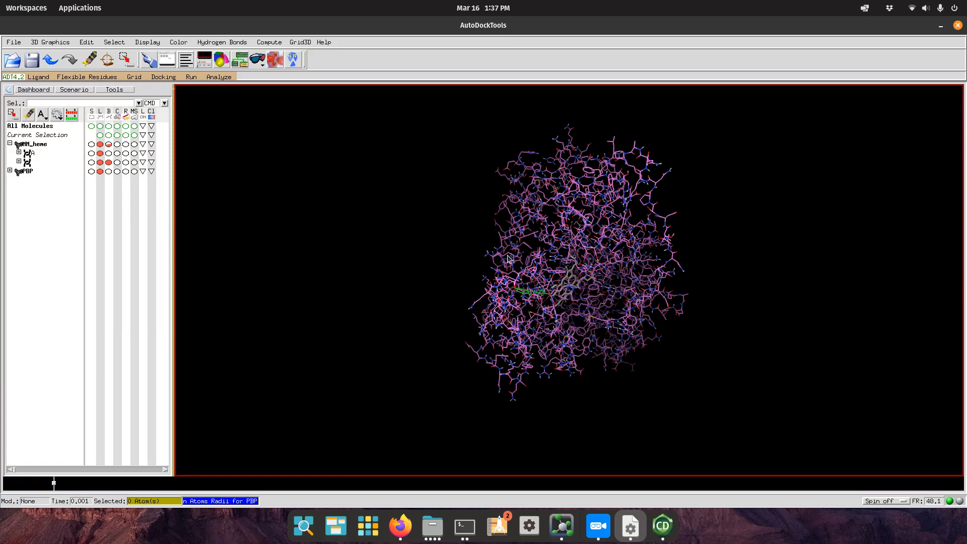
{"action": "left_click", "coordinate": [33, 77]}
{"action": "mouse_move", "coordinate": [54, 101]}
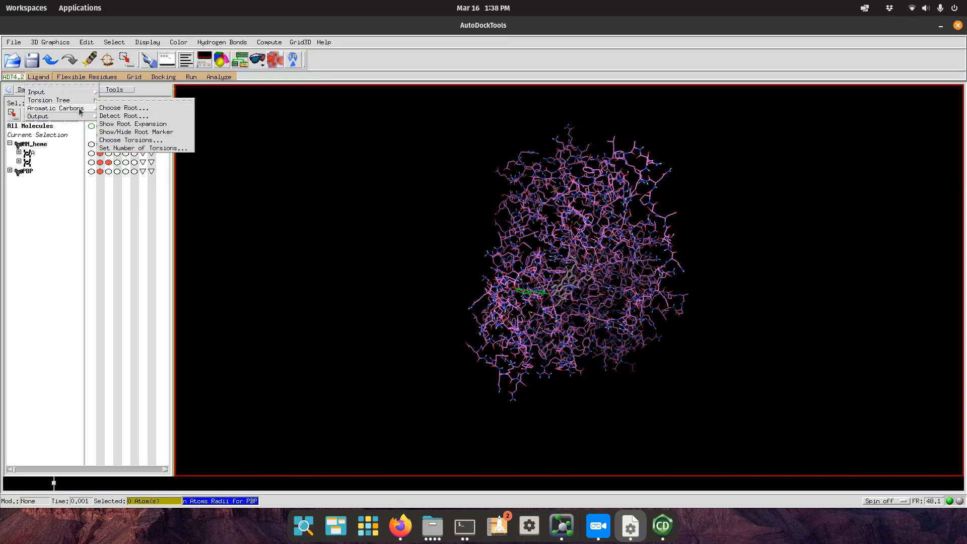
{"action": "mouse_move", "coordinate": [79, 112]}
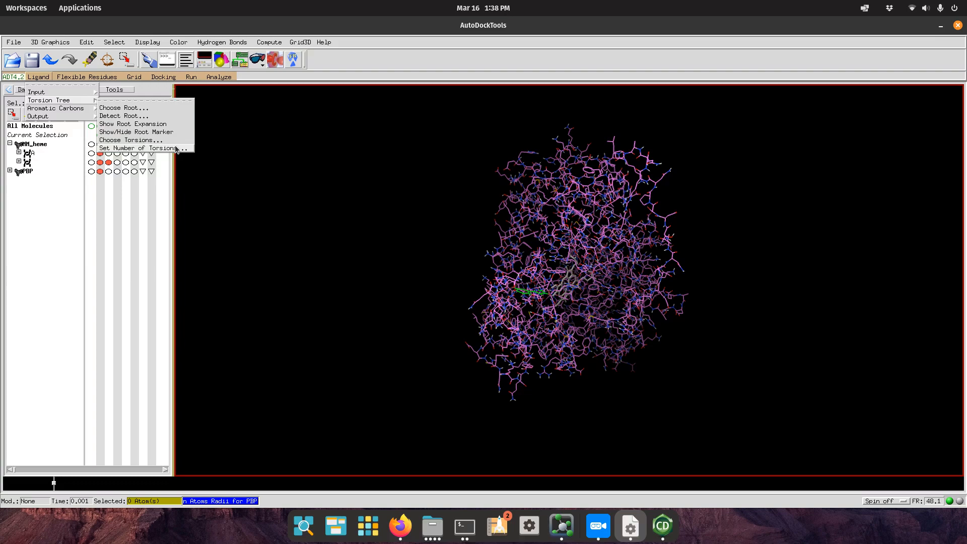
Reorient the protein, then open the Choose Macromolecule dialog from Grid > Macromolecule.
{"action": "left_click", "coordinate": [230, 142]}
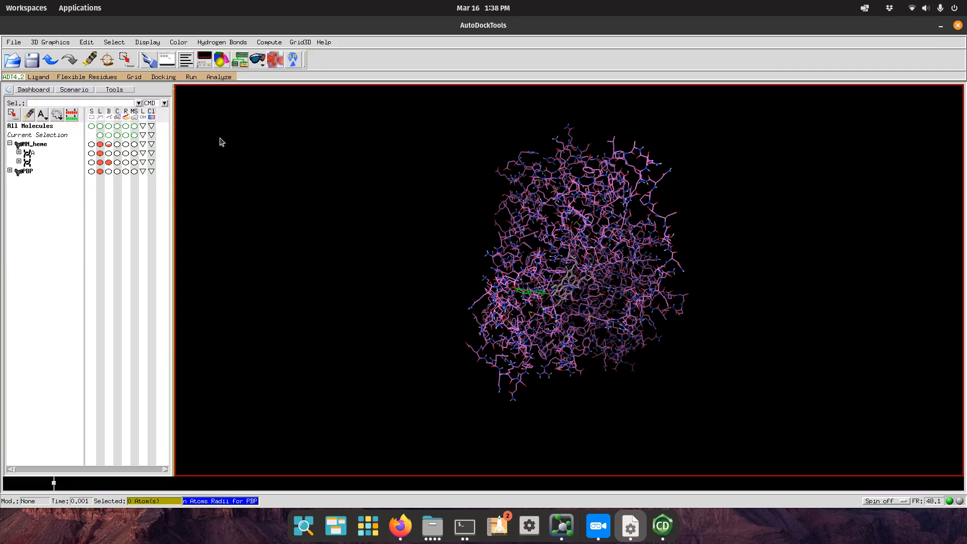
{"action": "left_click", "coordinate": [134, 77]}
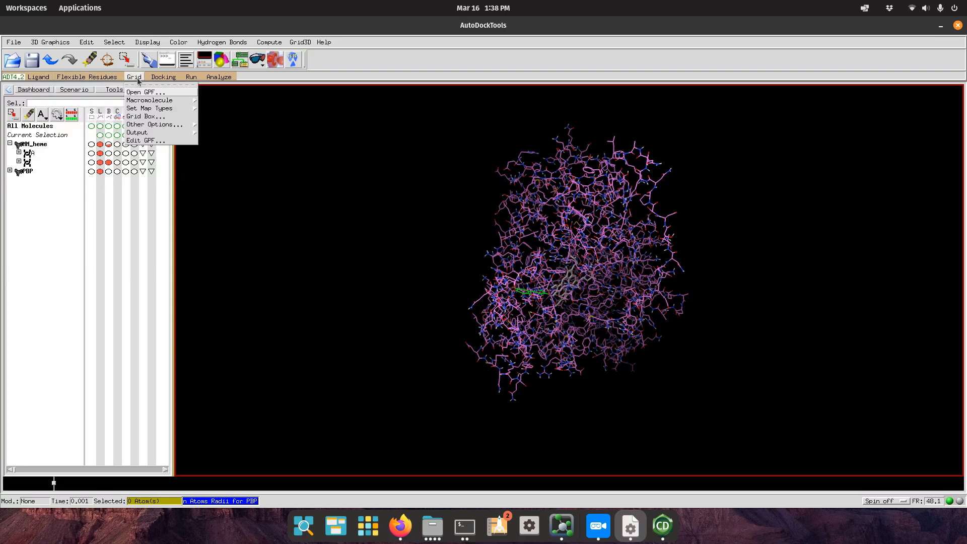
{"action": "mouse_move", "coordinate": [157, 100]}
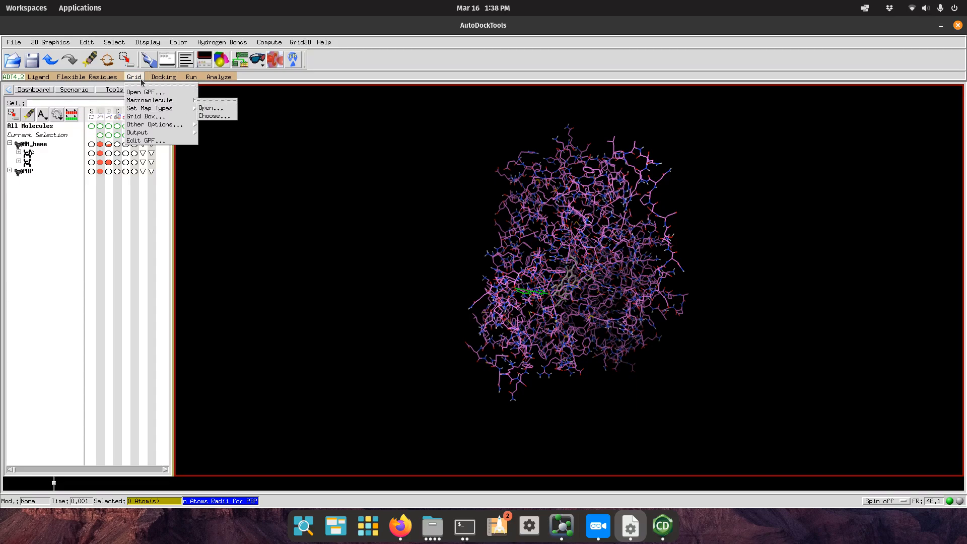
{"action": "left_click", "coordinate": [476, 207]}
{"action": "left_click_drag", "start_coordinate": [584, 224], "coordinate": [683, 330]}
{"action": "left_click_drag", "start_coordinate": [585, 317], "coordinate": [262, 117]}
{"action": "left_click", "coordinate": [134, 77]}
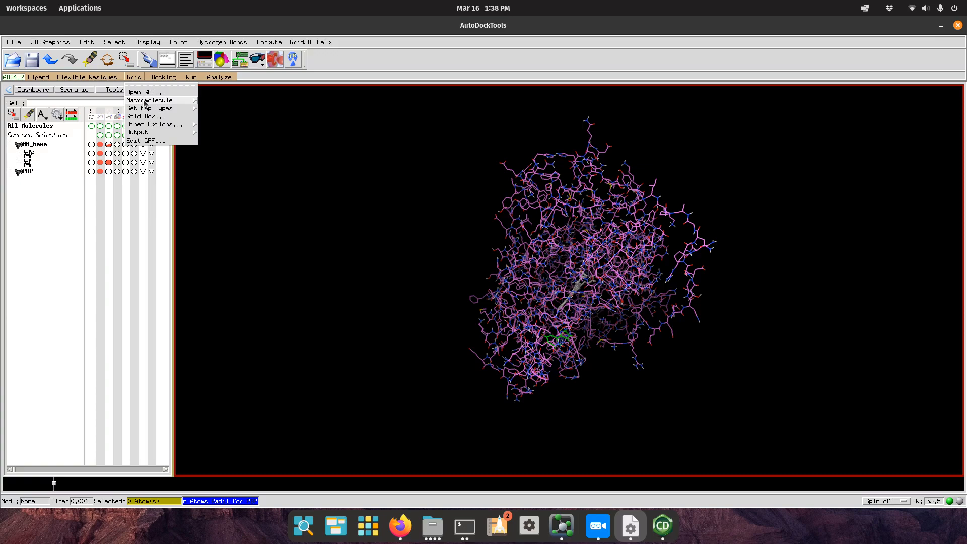
{"action": "mouse_move", "coordinate": [145, 102]}
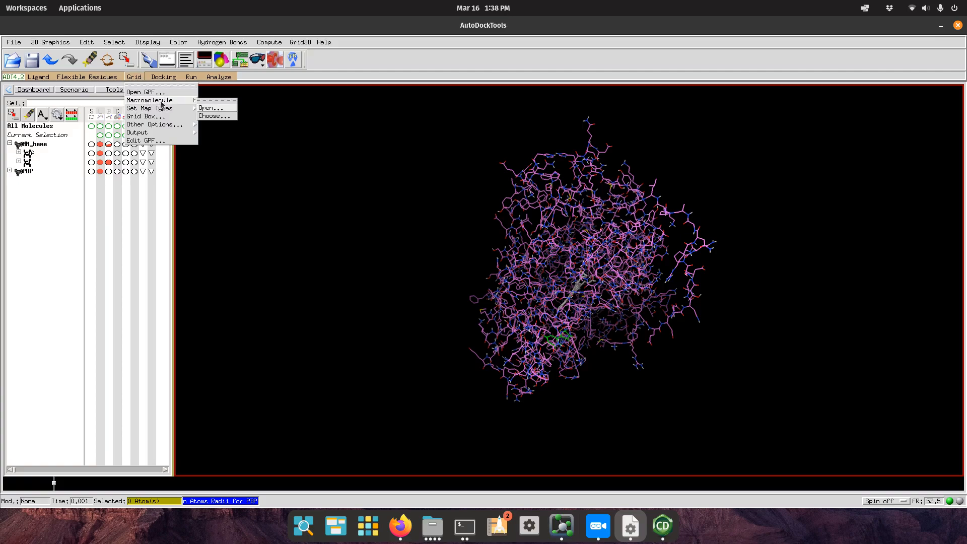
{"action": "left_click", "coordinate": [211, 117]}
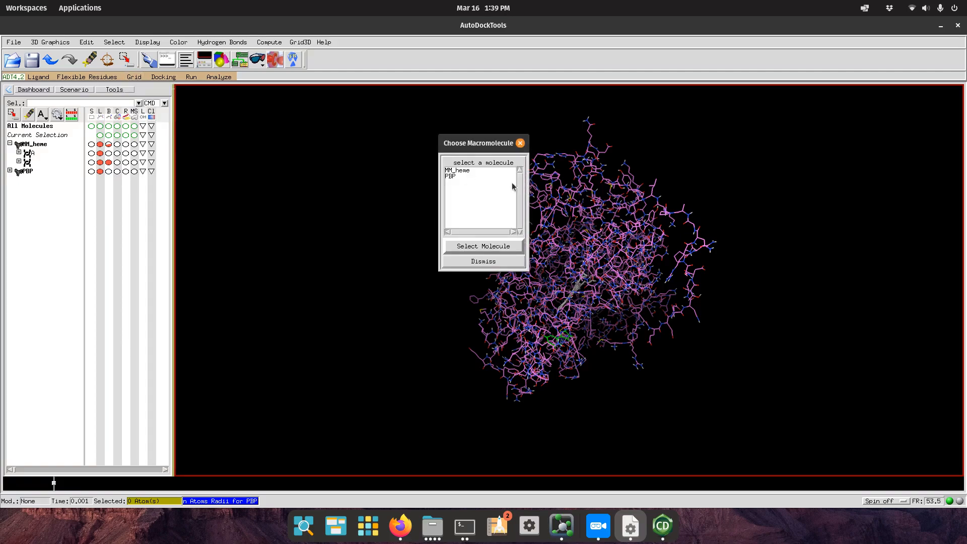
Select MM_heme as the grid macromolecule and save it as MM_heme.pdbqt, dismissing the warnings.
{"action": "left_click", "coordinate": [482, 176]}
{"action": "left_click", "coordinate": [481, 246]}
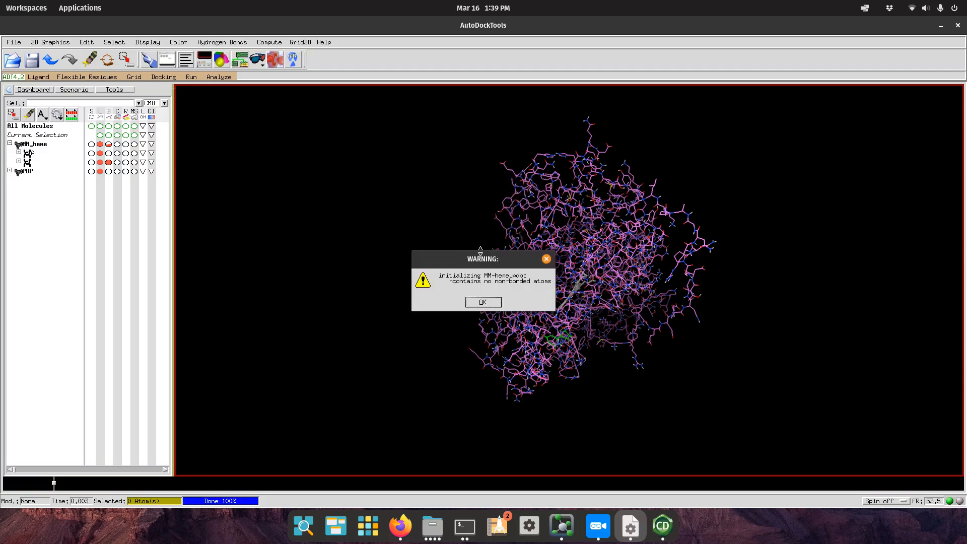
{"action": "left_click", "coordinate": [486, 302]}
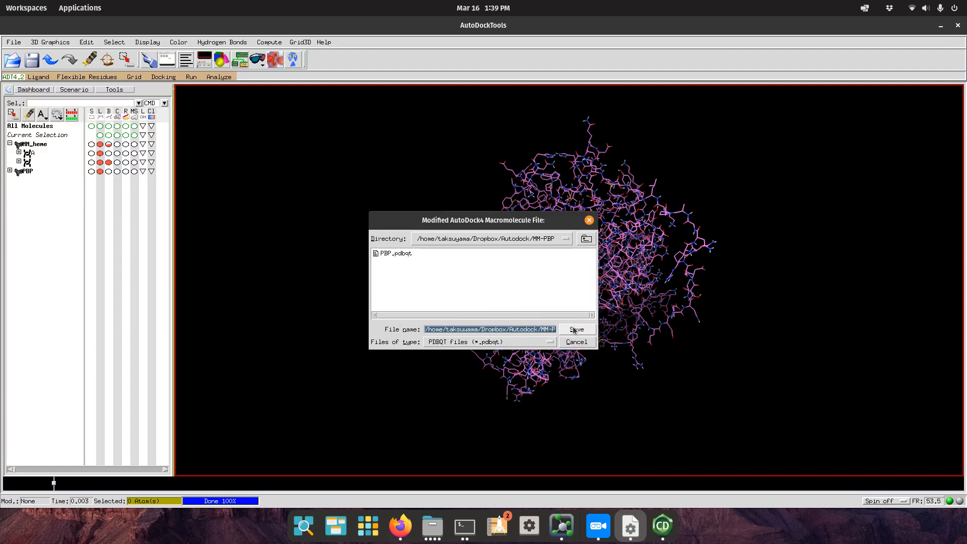
{"action": "left_click_drag", "start_coordinate": [535, 330], "coordinate": [647, 337]}
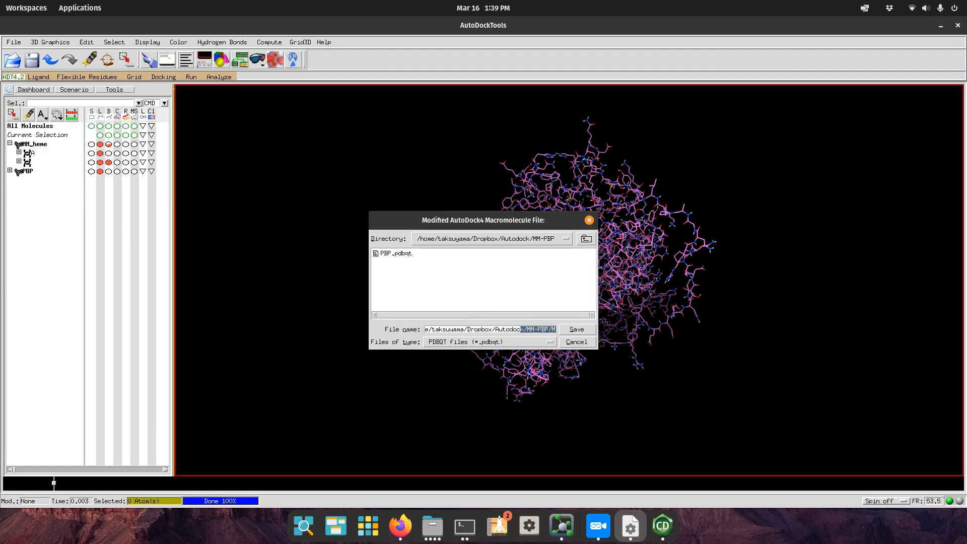
{"action": "left_click_drag", "start_coordinate": [535, 331], "coordinate": [629, 343]}
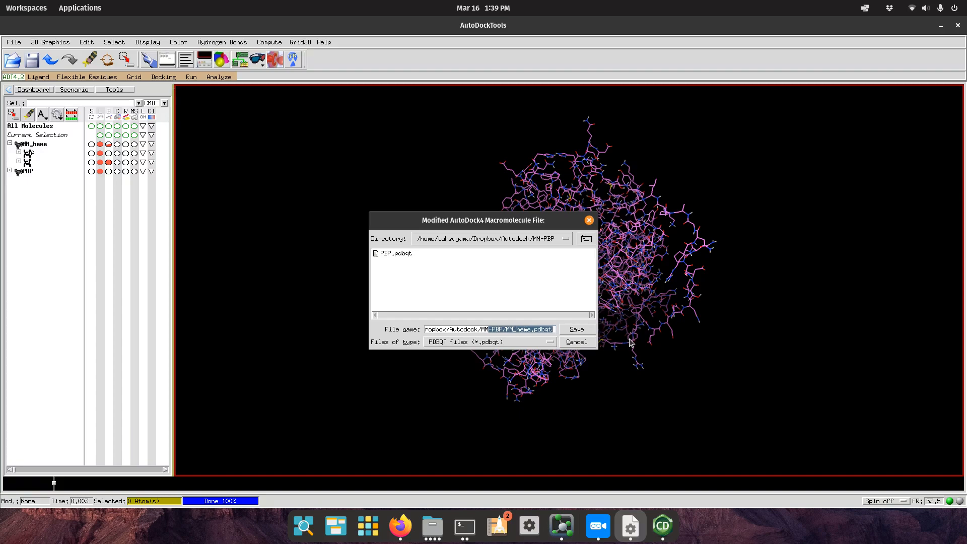
{"action": "left_click", "coordinate": [574, 329]}
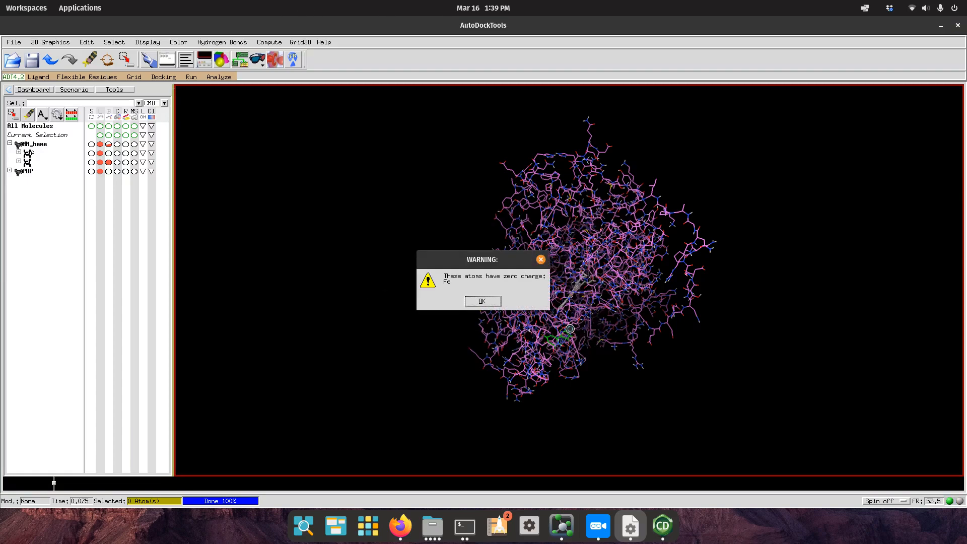
{"action": "left_click", "coordinate": [484, 302]}
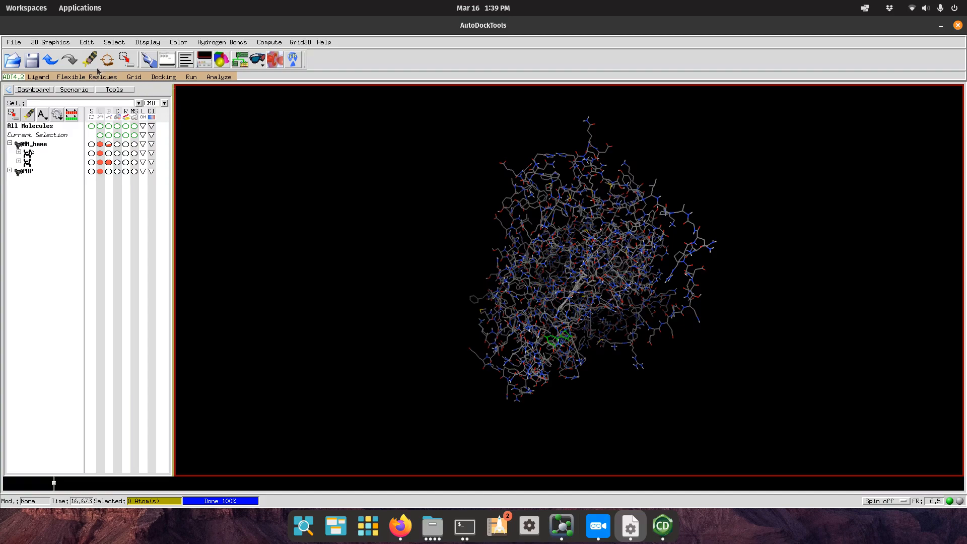
Choose PBP as the ligand for the grid map types.
{"action": "left_click", "coordinate": [134, 76]}
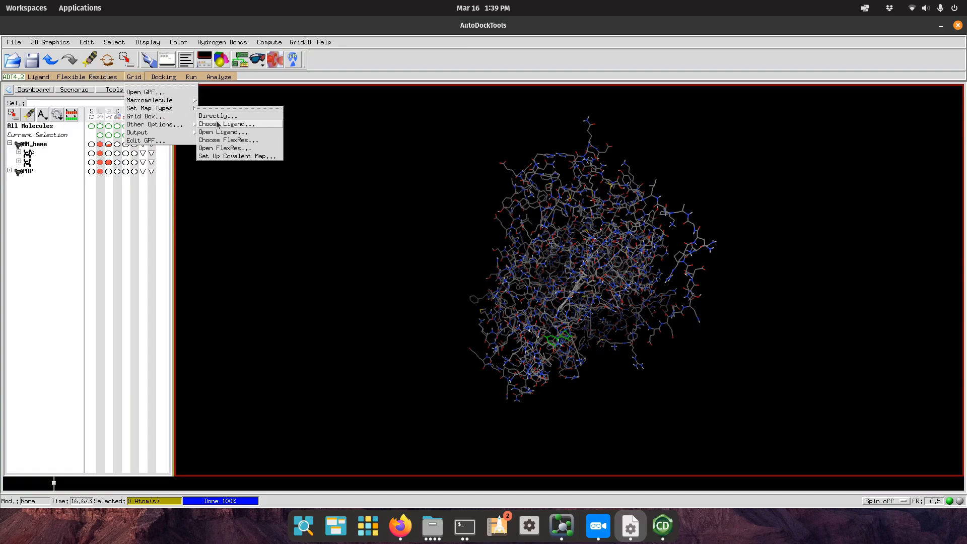
{"action": "left_click", "coordinate": [220, 124]}
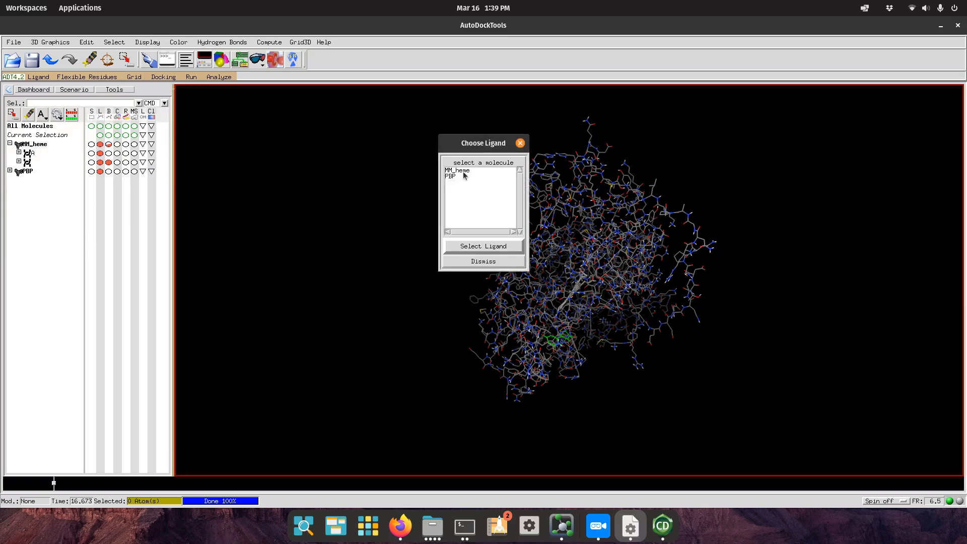
{"action": "left_click", "coordinate": [460, 176]}
{"action": "left_click", "coordinate": [486, 247]}
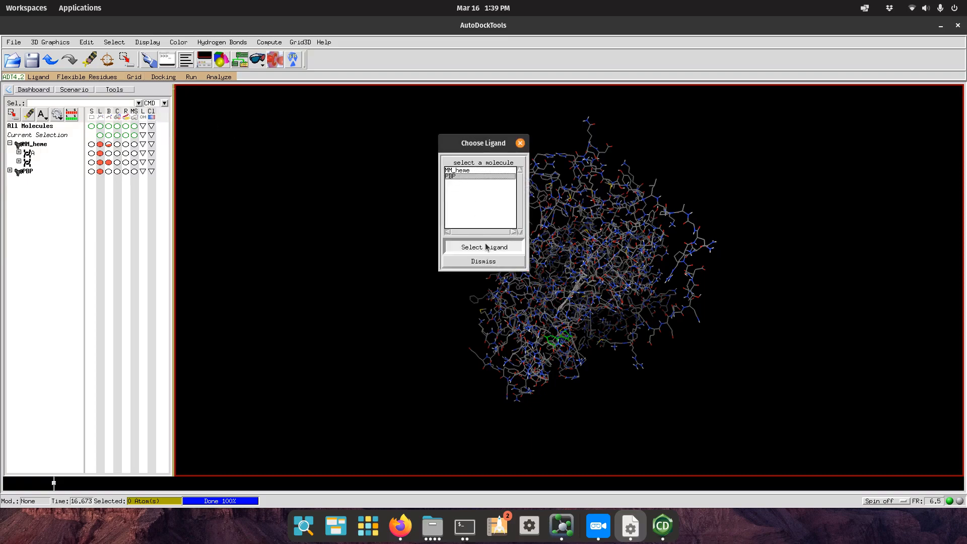
{"action": "left_click", "coordinate": [134, 77]}
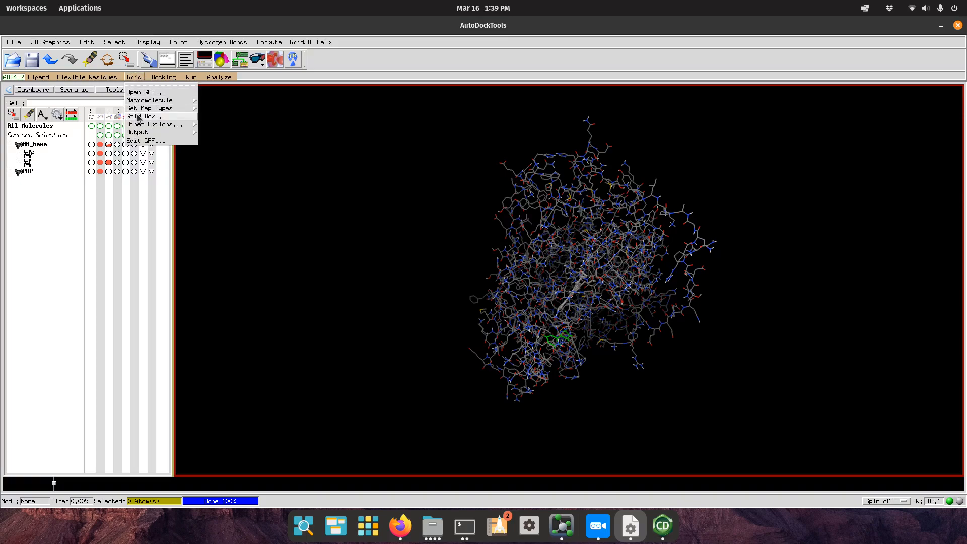
Show the grid box and shift its centre to x 0.464, y -0.247.
{"action": "left_click", "coordinate": [144, 116]}
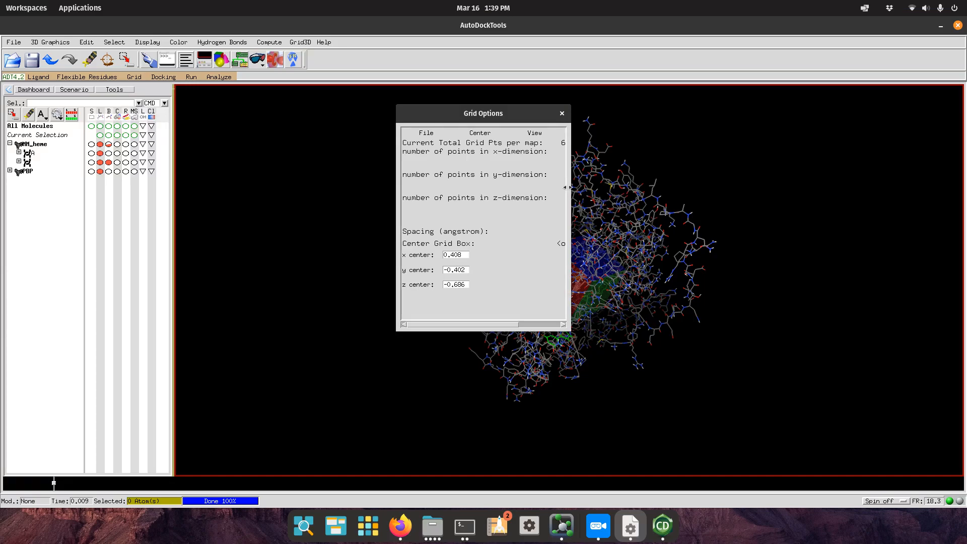
{"action": "mouse_move", "coordinate": [572, 114]}
{"action": "left_mouse_down"}
{"action": "mouse_move", "coordinate": [315, 134]}
{"action": "mouse_move", "coordinate": [309, 107]}
{"action": "left_mouse_up"}
{"action": "left_click_drag", "start_coordinate": [590, 297], "coordinate": [564, 197]}
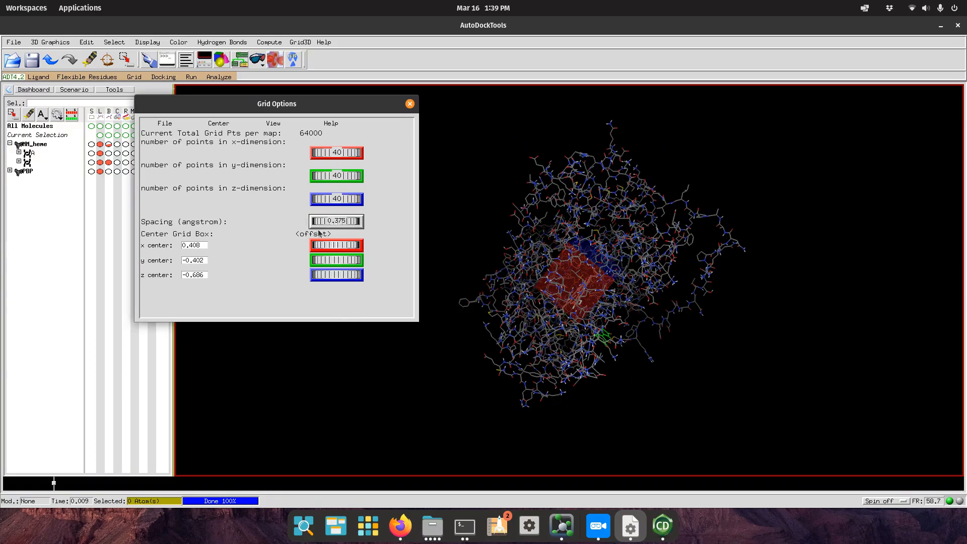
{"action": "mouse_move", "coordinate": [317, 245]}
{"action": "left_mouse_down"}
{"action": "mouse_move", "coordinate": [416, 251]}
{"action": "mouse_move", "coordinate": [405, 262]}
{"action": "mouse_move", "coordinate": [319, 246]}
{"action": "left_mouse_up"}
{"action": "left_click_drag", "start_coordinate": [599, 310], "coordinate": [690, 328]}
{"action": "mouse_move", "coordinate": [328, 261]}
{"action": "left_mouse_down"}
{"action": "mouse_move", "coordinate": [499, 271]}
{"action": "mouse_move", "coordinate": [251, 270]}
{"action": "mouse_move", "coordinate": [76, 248]}
{"action": "mouse_move", "coordinate": [325, 259]}
{"action": "left_mouse_up"}
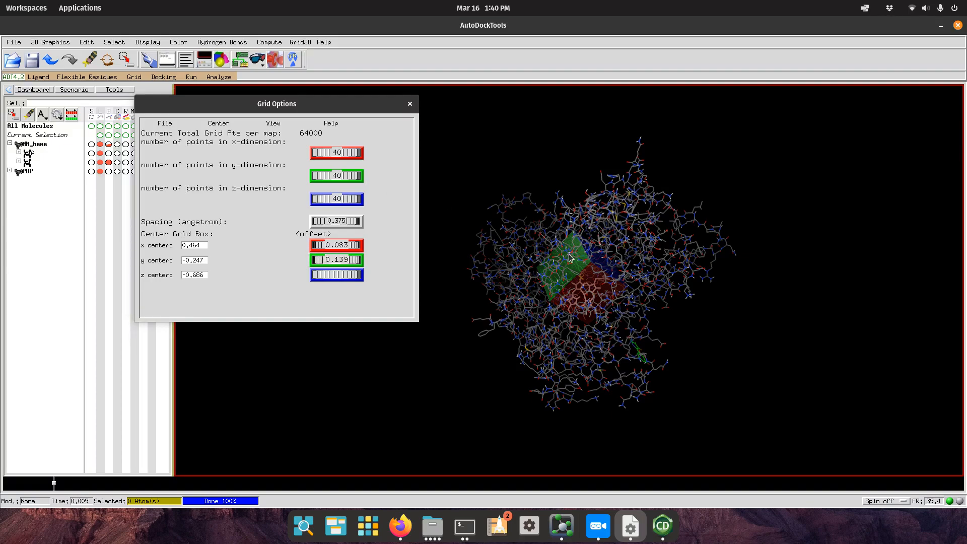
Set the x, y and z grid points to 126 each and inspect the enlarged box.
{"action": "left_click_drag", "start_coordinate": [318, 148], "coordinate": [856, 233]}
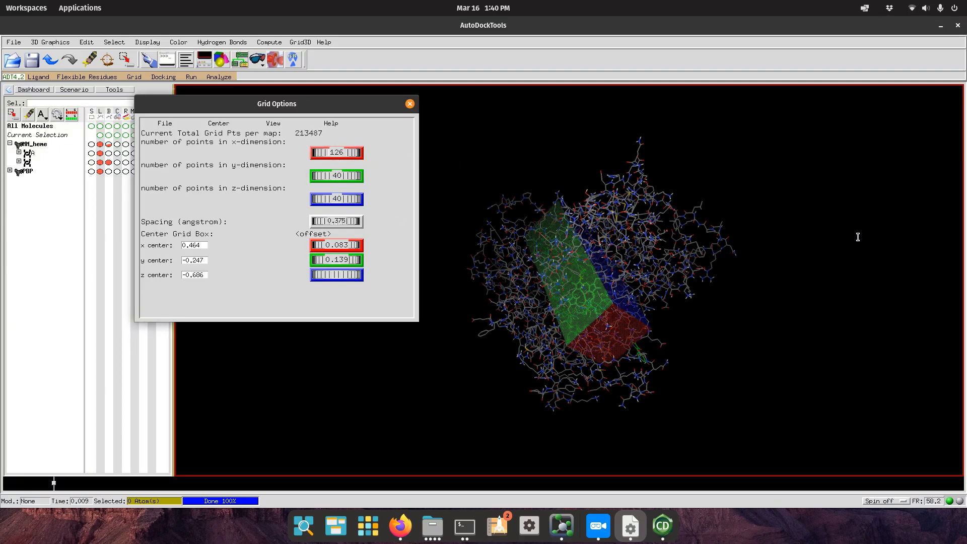
{"action": "left_click_drag", "start_coordinate": [318, 176], "coordinate": [717, 224]}
{"action": "left_click_drag", "start_coordinate": [319, 199], "coordinate": [839, 265]}
{"action": "left_click_drag", "start_coordinate": [699, 302], "coordinate": [734, 335]}
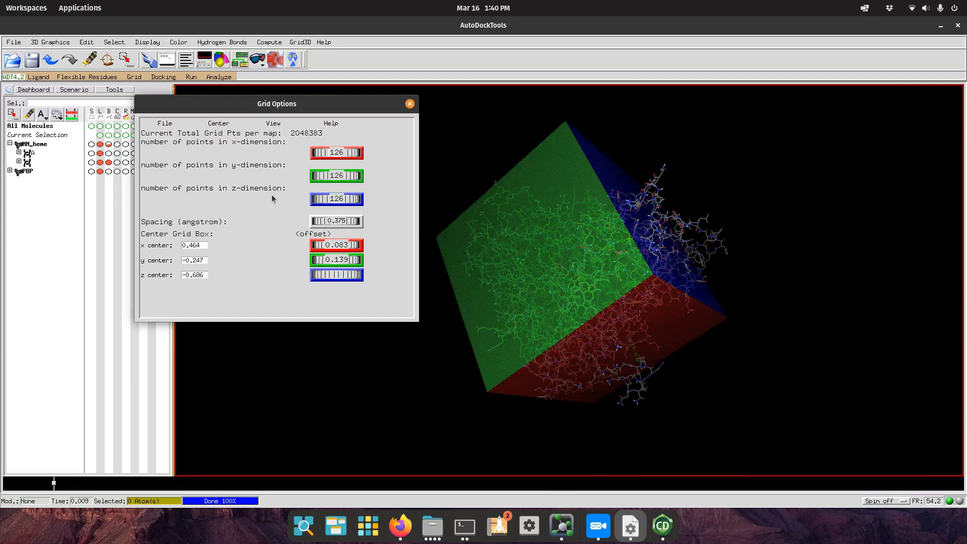
{"action": "right_click", "coordinate": [334, 220]}
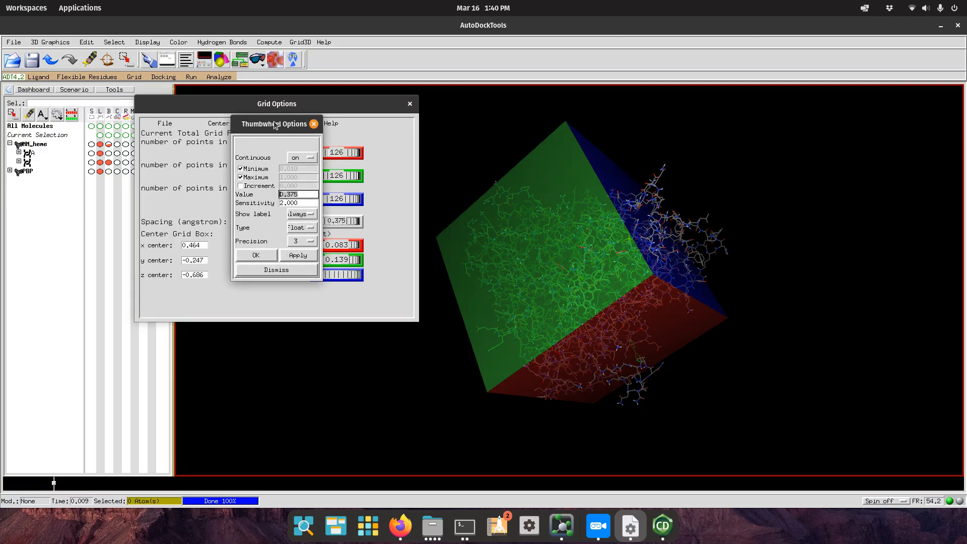
Change the grid spacing from 0.375 to 0.400 Å.
{"action": "left_click", "coordinate": [286, 275]}
{"action": "middle_click_drag", "start_coordinate": [648, 311], "coordinate": [567, 324]}
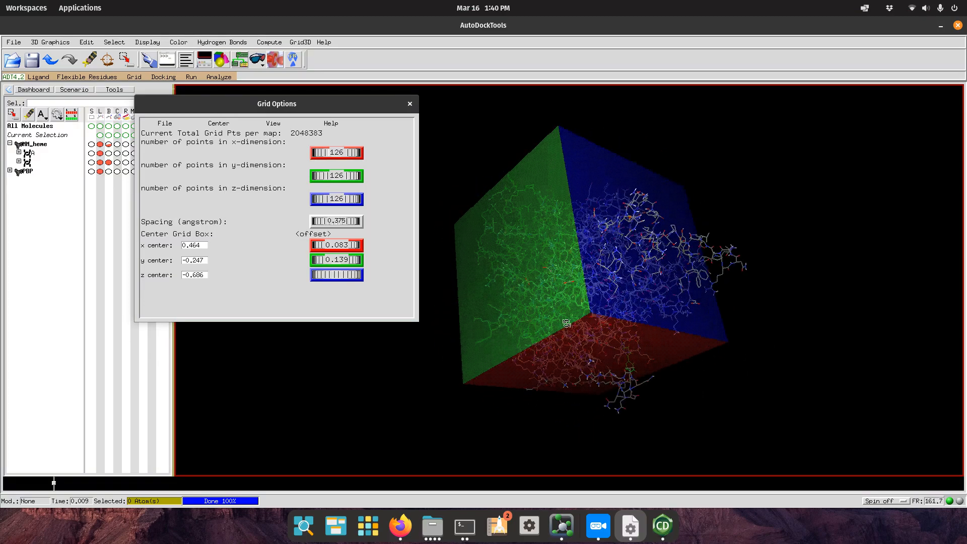
{"action": "right_click", "coordinate": [341, 220]}
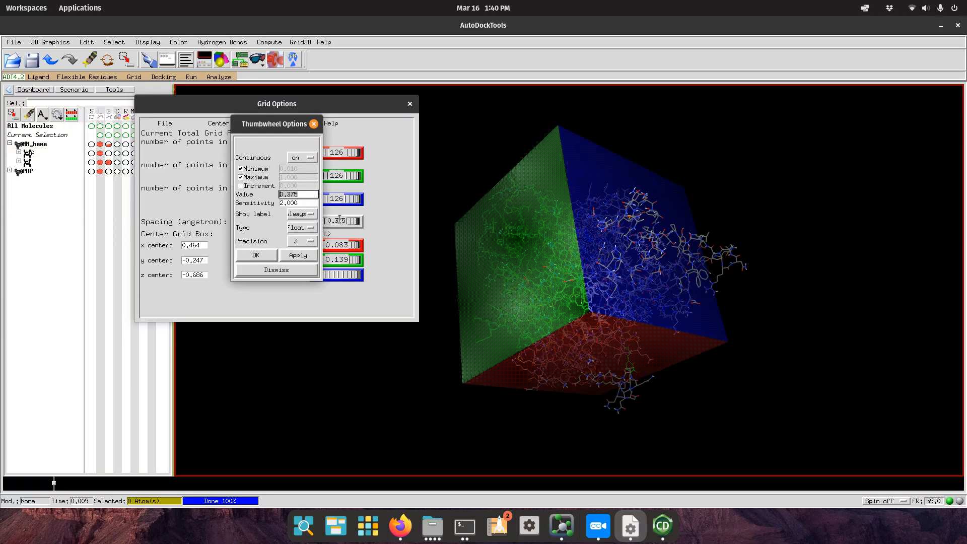
{"action": "left_click", "coordinate": [304, 195]}
{"action": "key", "text": "BackSpace"}
{"action": "key", "text": "BackSpace"}
{"action": "type", "text": "4"}
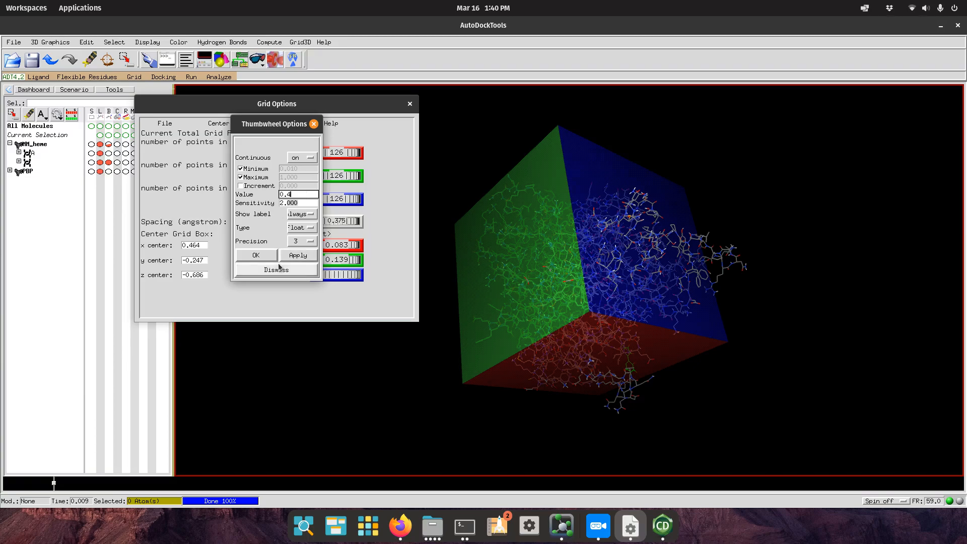
{"action": "left_click", "coordinate": [257, 256]}
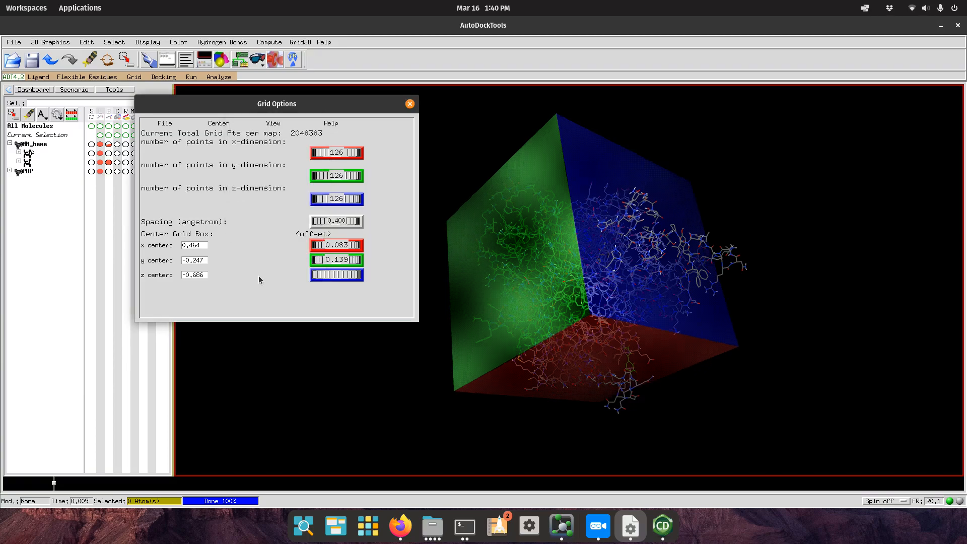
Rotate to check the grid box, then close Grid Options keeping the current settings.
{"action": "left_click_drag", "start_coordinate": [554, 327], "coordinate": [777, 227]}
{"action": "left_click_drag", "start_coordinate": [707, 240], "coordinate": [703, 386]}
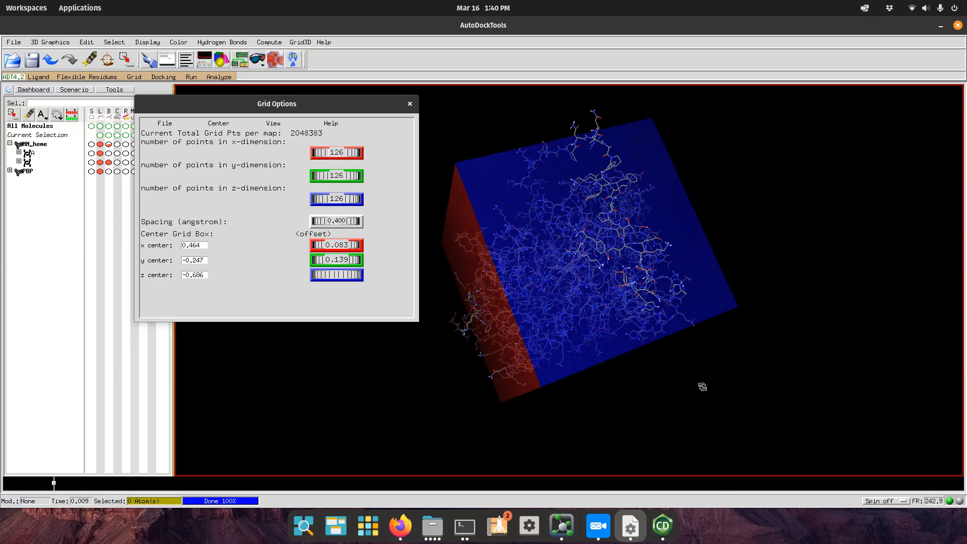
{"action": "left_click", "coordinate": [165, 123]}
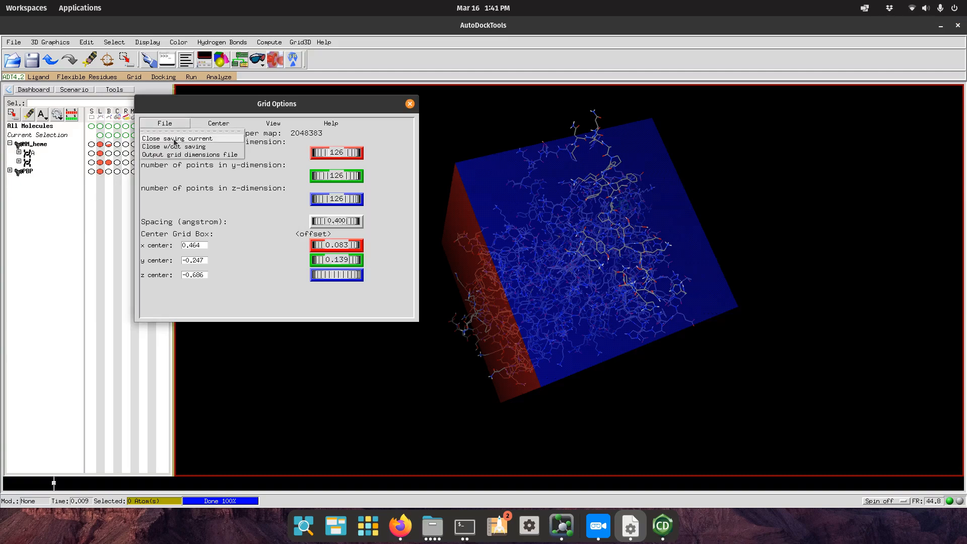
{"action": "left_click", "coordinate": [174, 139]}
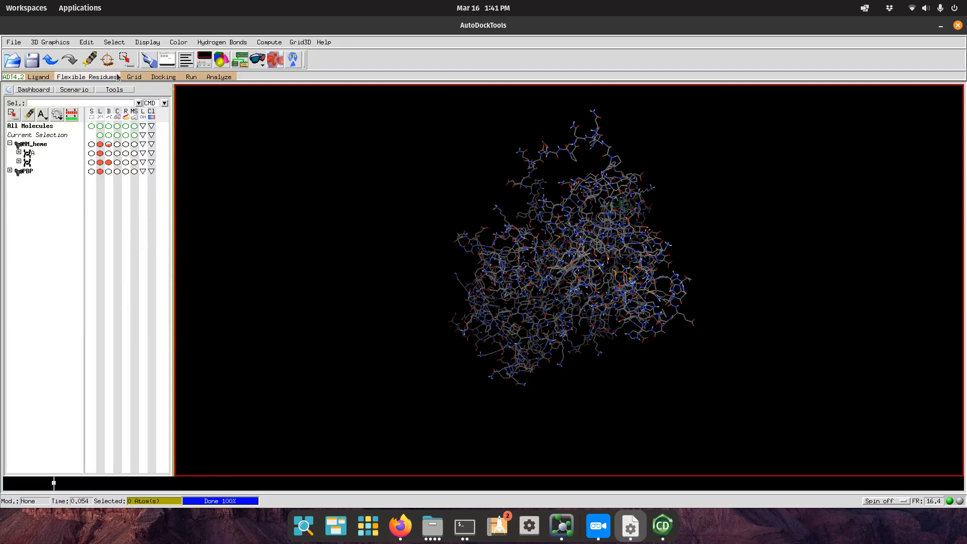
Write the grid parameters to gridbox-blind.gpf using Grid > Output > Save GPF.
{"action": "left_click", "coordinate": [134, 77]}
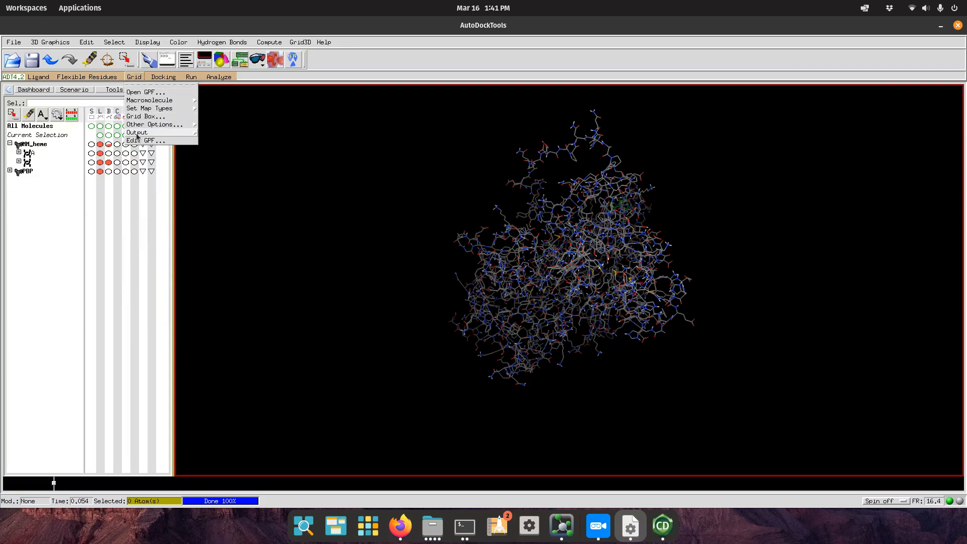
{"action": "mouse_move", "coordinate": [138, 135]}
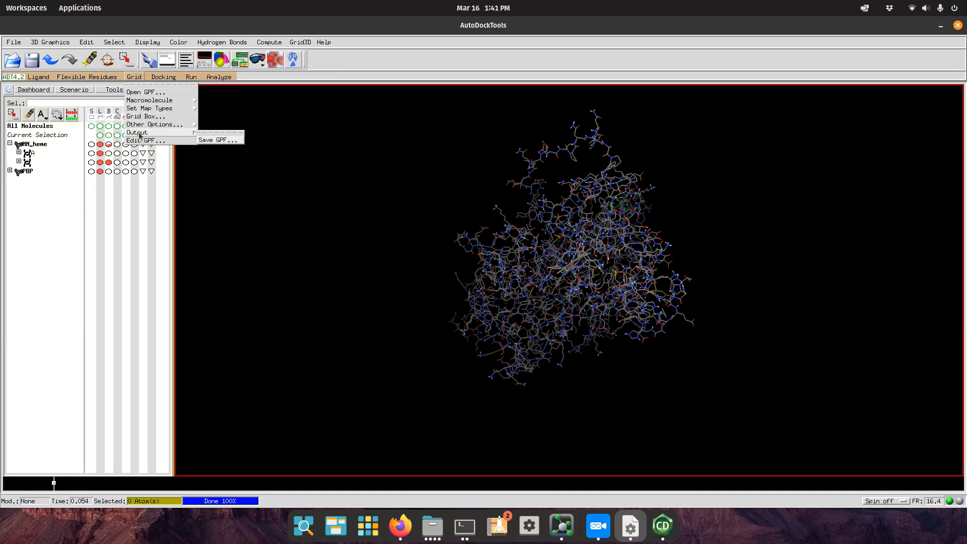
{"action": "left_click", "coordinate": [222, 140]}
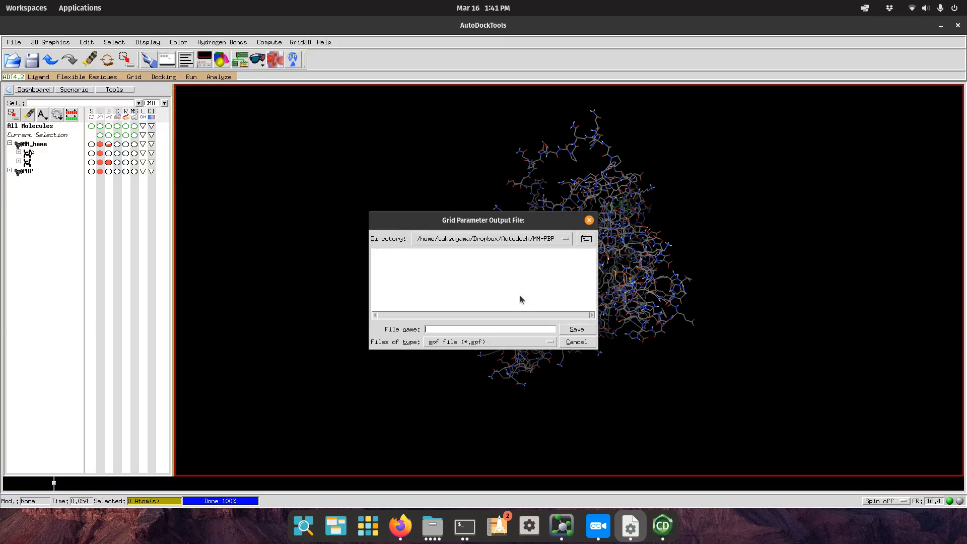
{"action": "left_click", "coordinate": [514, 330]}
{"action": "type", "text": "gridbox-blind.gpf"}
{"action": "key", "text": "Return"}
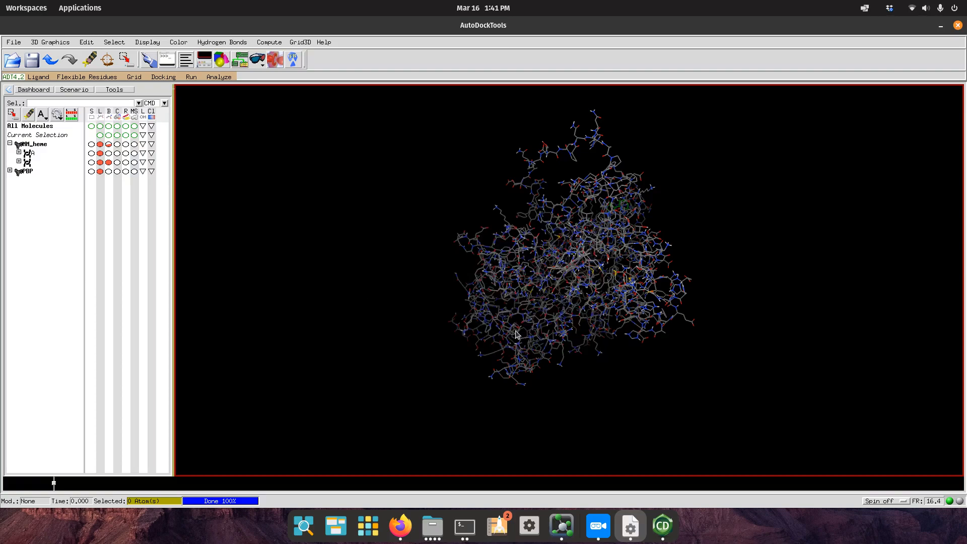
Pick MM_heme.pdbqt as the rigid macromolecule file for the docking parameters.
{"action": "left_click", "coordinate": [162, 77]}
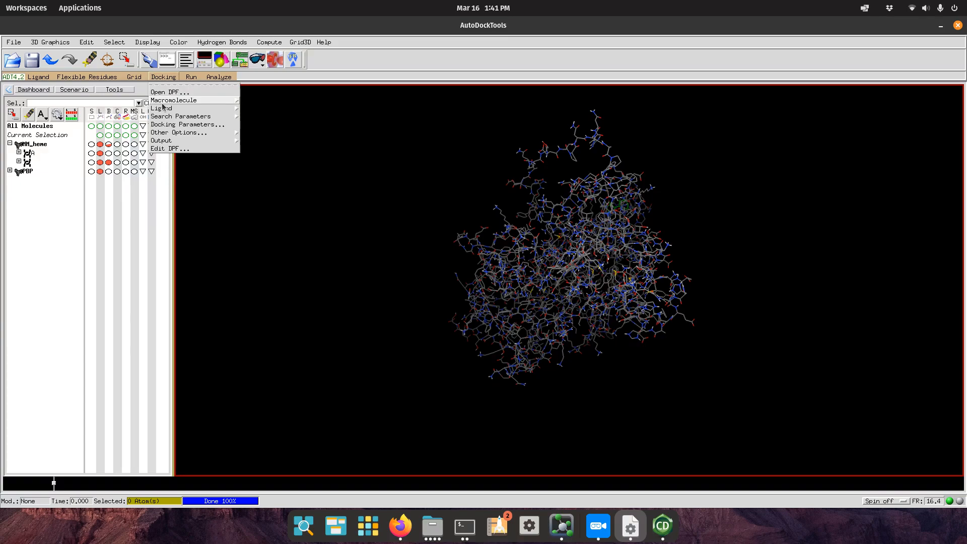
{"action": "left_click", "coordinate": [165, 103]}
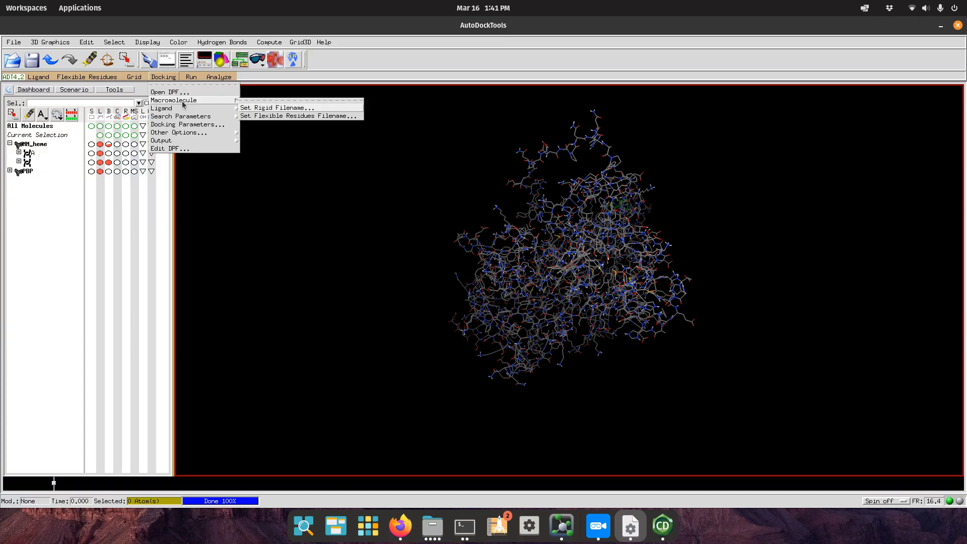
{"action": "left_click", "coordinate": [257, 108]}
{"action": "left_click", "coordinate": [405, 254]}
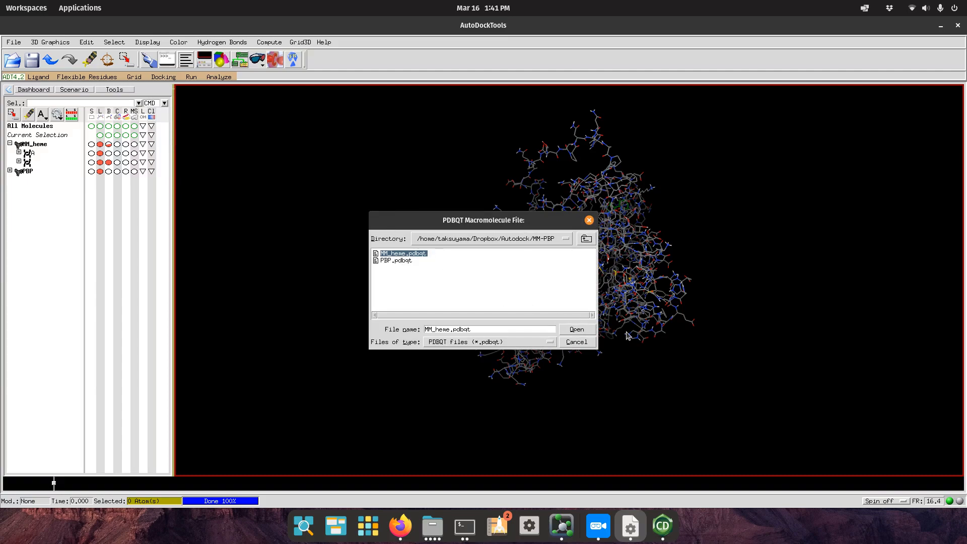
{"action": "left_click", "coordinate": [576, 330]}
{"action": "left_click", "coordinate": [165, 77]}
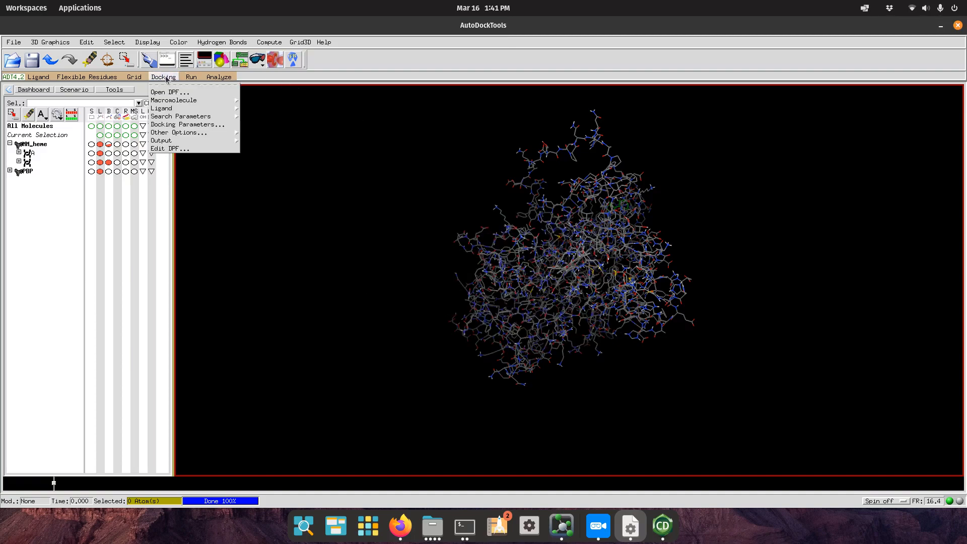
Choose PBP as the docking ligand, set Specify Initial Dihedrals to Yes, and accept.
{"action": "mouse_move", "coordinate": [174, 109]}
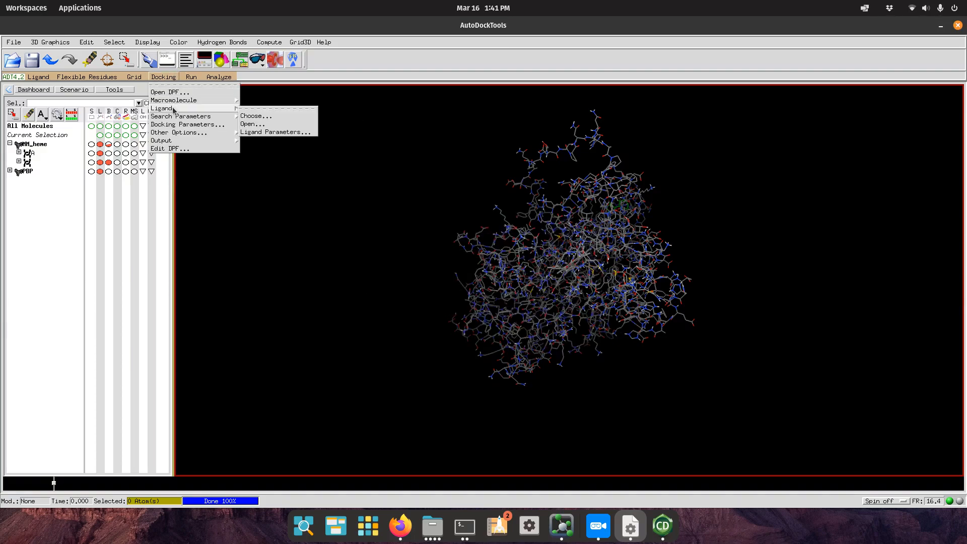
{"action": "left_click", "coordinate": [255, 116]}
{"action": "left_click", "coordinate": [449, 176]}
{"action": "left_click", "coordinate": [464, 246]}
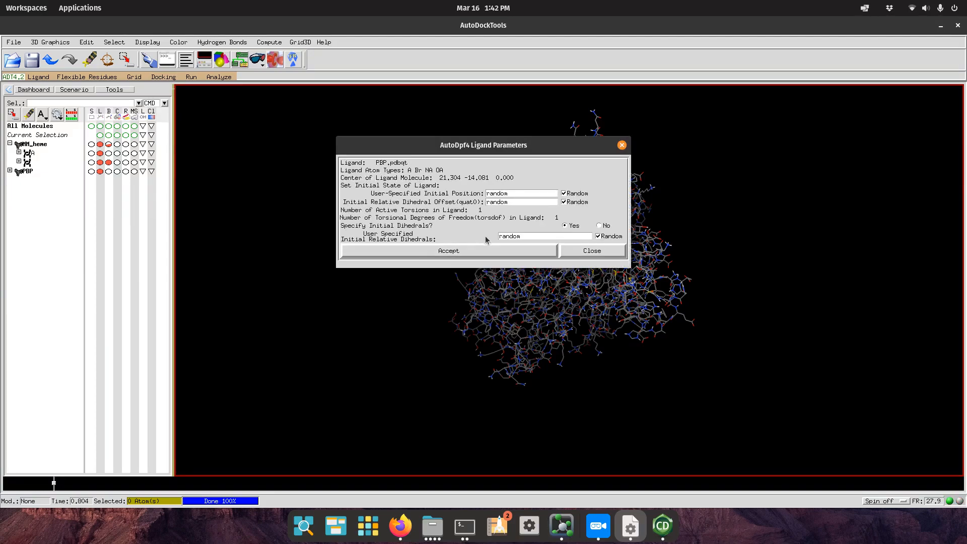
{"action": "left_click", "coordinate": [564, 225]}
{"action": "left_click", "coordinate": [524, 251]}
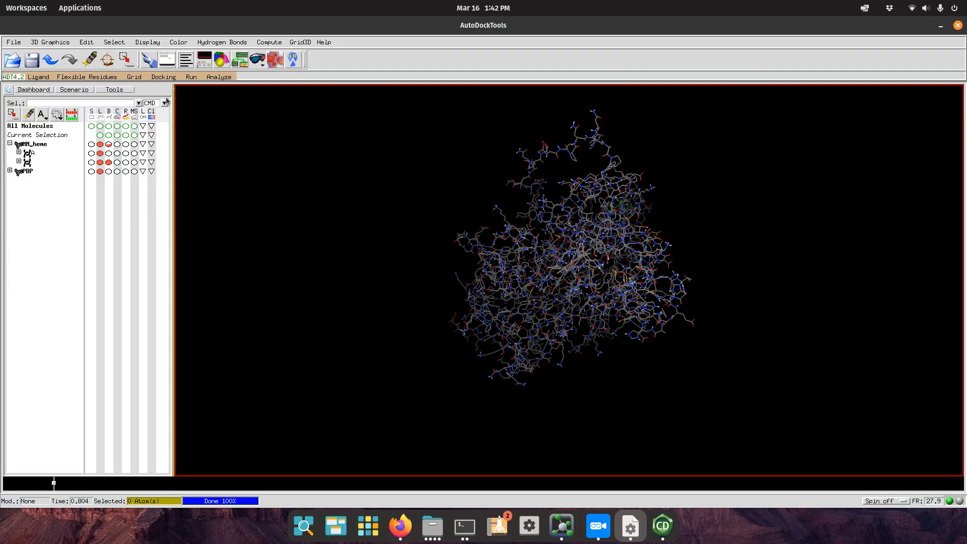
{"action": "left_click", "coordinate": [164, 77]}
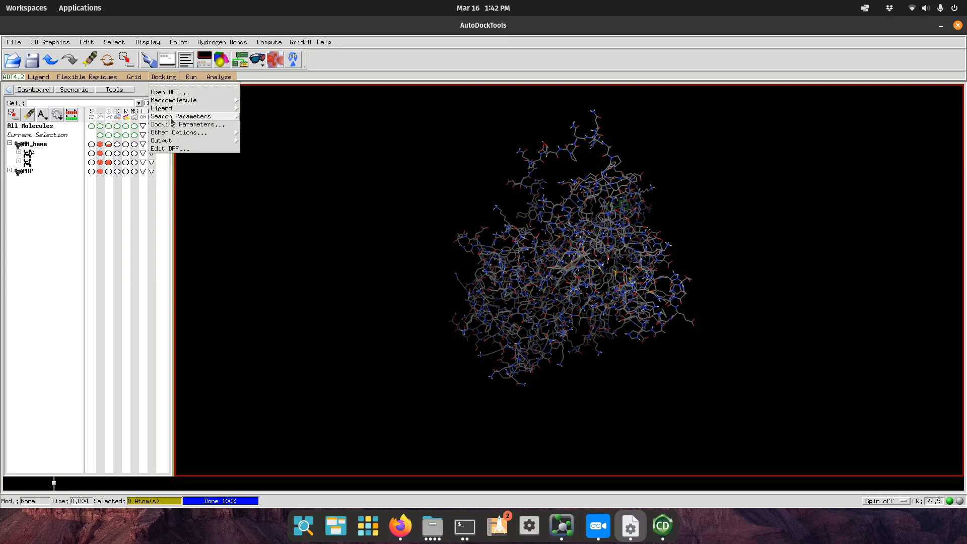
Set the genetic algorithm to 10 GA runs with population size 150 and accept.
{"action": "mouse_move", "coordinate": [211, 120]}
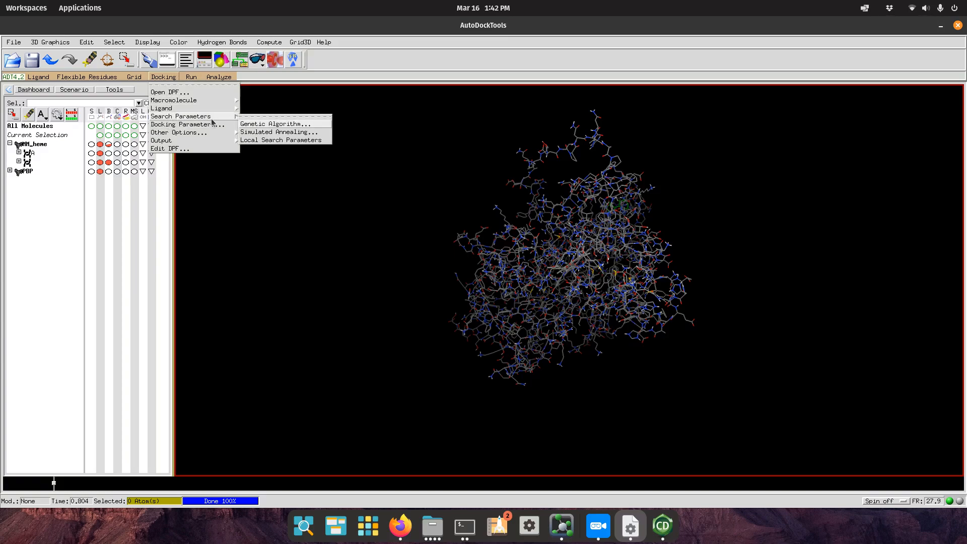
{"action": "left_click", "coordinate": [271, 125]}
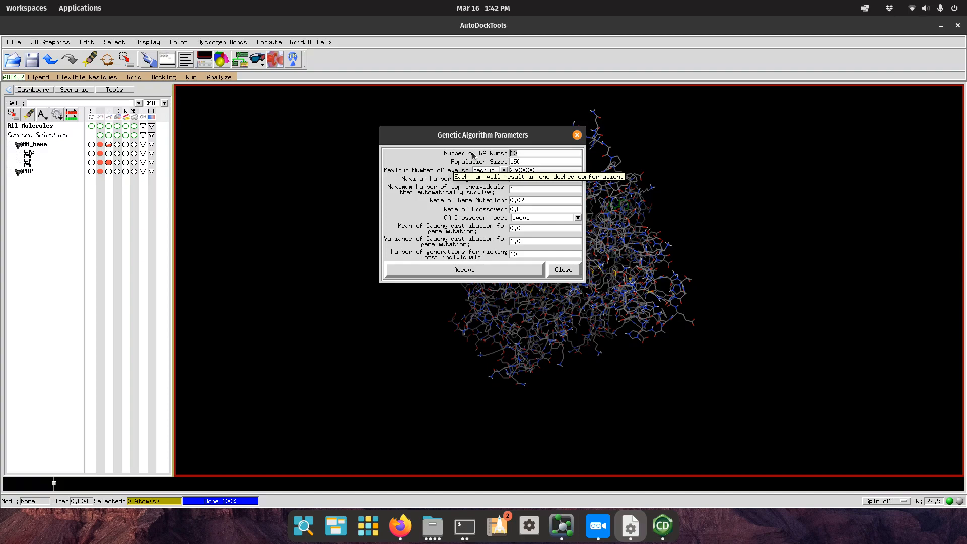
{"action": "left_click", "coordinate": [523, 161]}
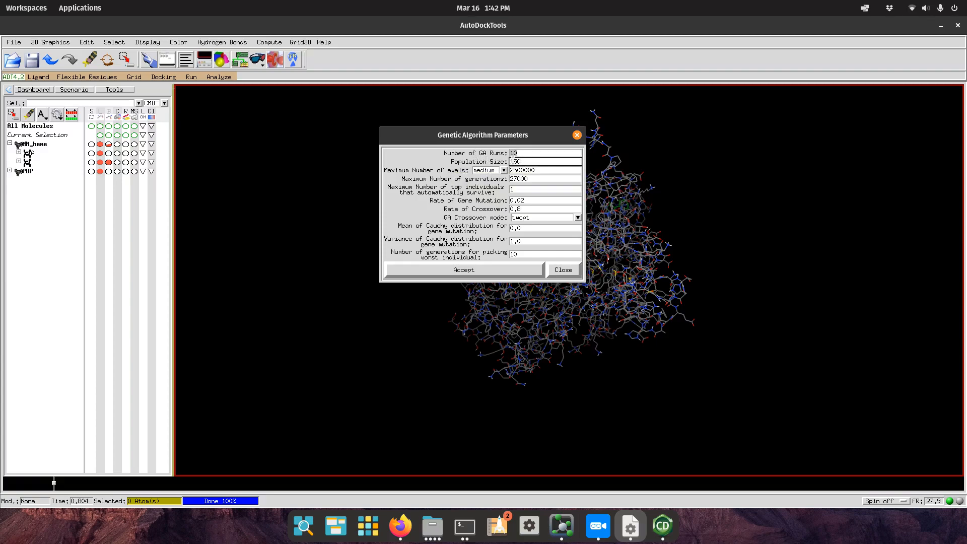
{"action": "left_click_drag", "start_coordinate": [521, 161], "coordinate": [509, 163]}
{"action": "left_click", "coordinate": [488, 269]}
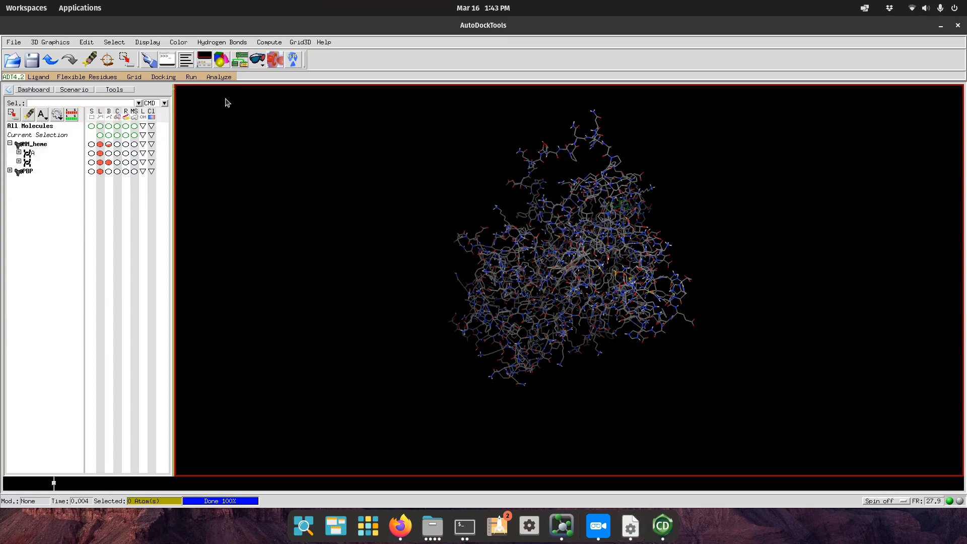
Save the Lamarckian GA(4.2) docking parameters as docking-10.dpf in the MM-PBP folder.
{"action": "left_click", "coordinate": [164, 76]}
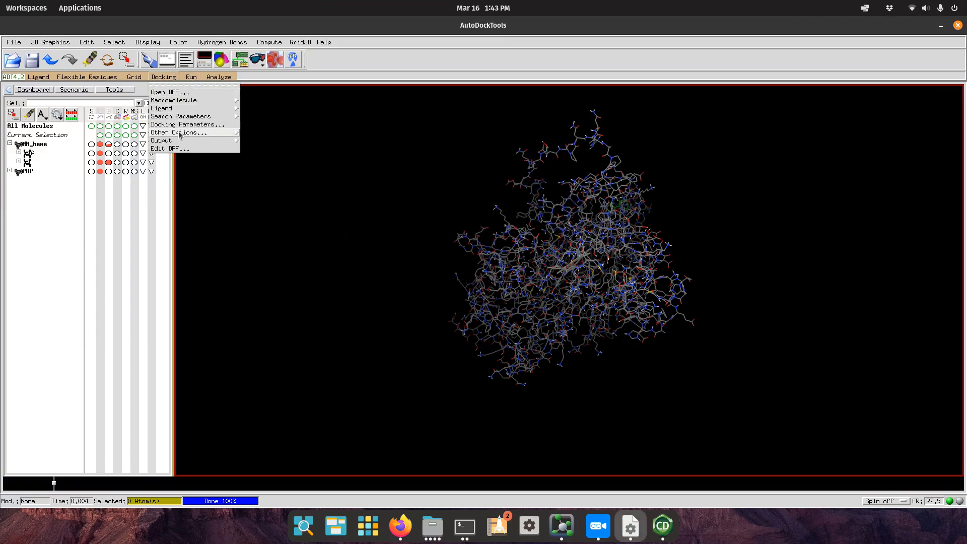
{"action": "mouse_move", "coordinate": [180, 144]}
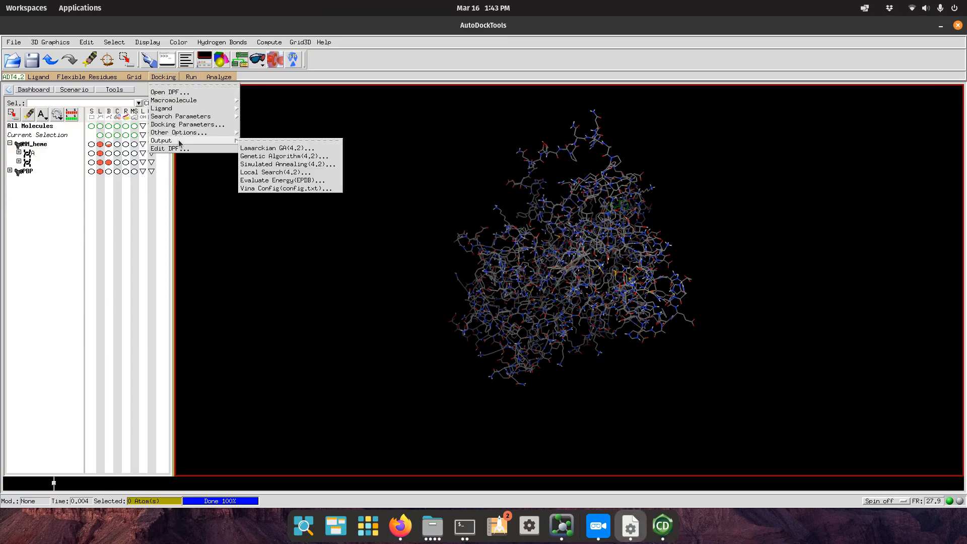
{"action": "left_click", "coordinate": [282, 150]}
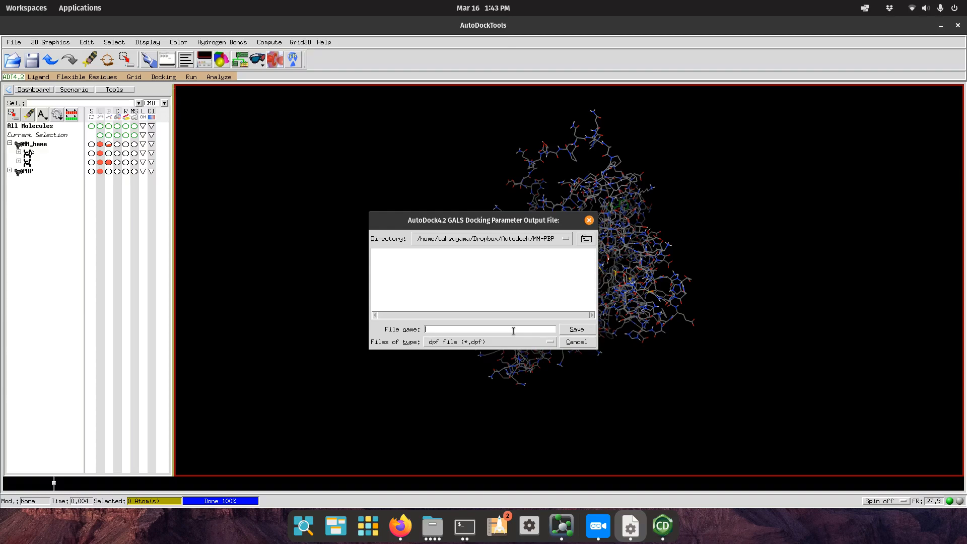
{"action": "type", "text": "docking-"}
{"action": "key", "text": "Return"}
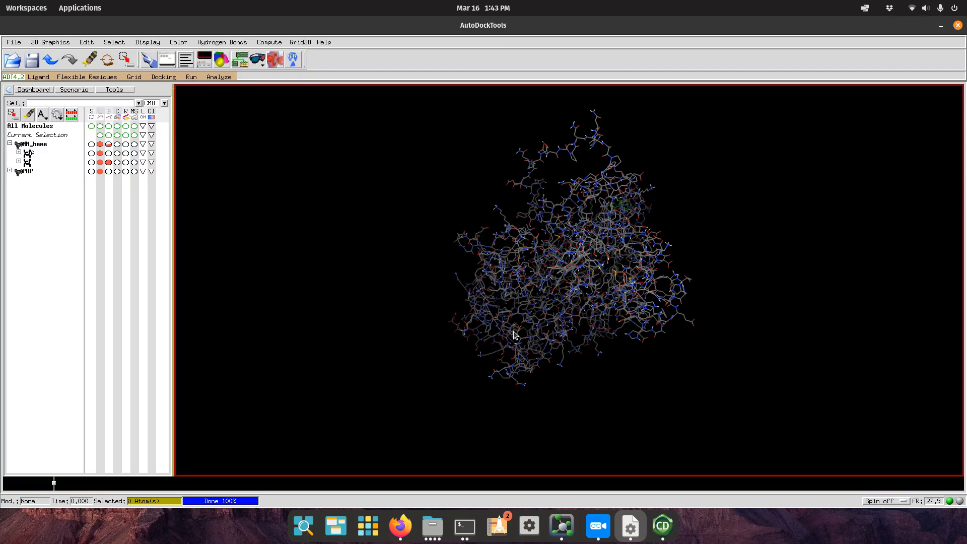
In Run AutoGrid, set the program pathname to ./autogrid4.
{"action": "left_click", "coordinate": [191, 78]}
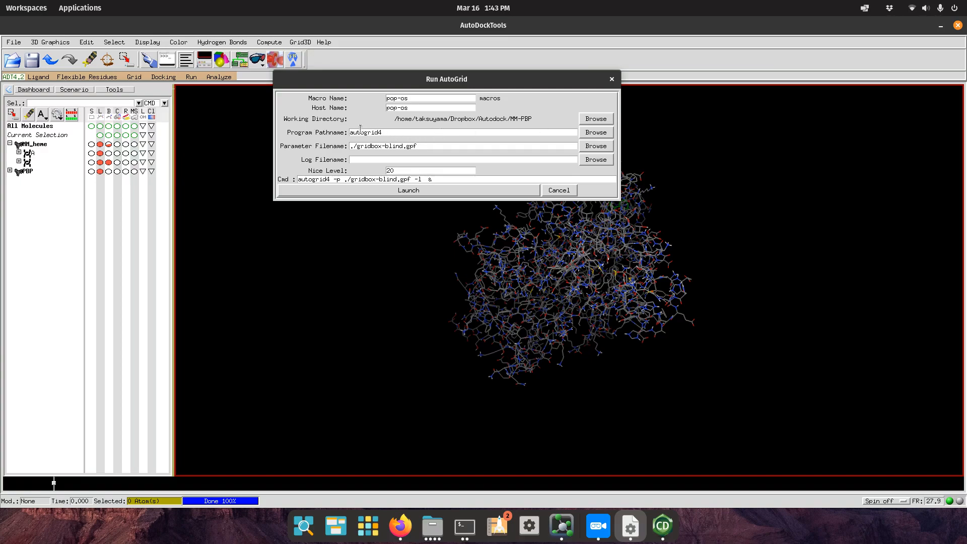
{"action": "left_click", "coordinate": [596, 132]}
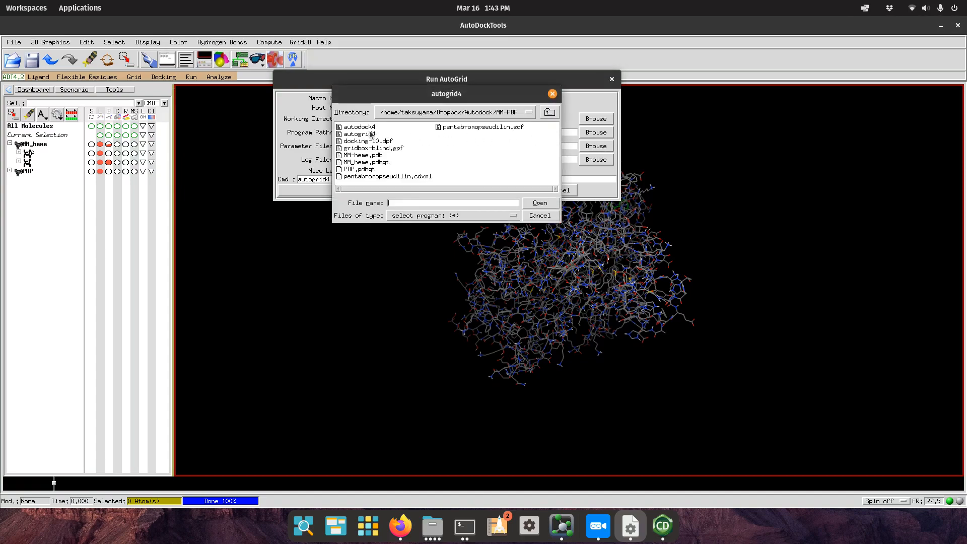
{"action": "left_click", "coordinate": [365, 137]}
{"action": "left_click_drag", "start_coordinate": [388, 93], "coordinate": [655, 109]}
{"action": "left_click", "coordinate": [631, 151]}
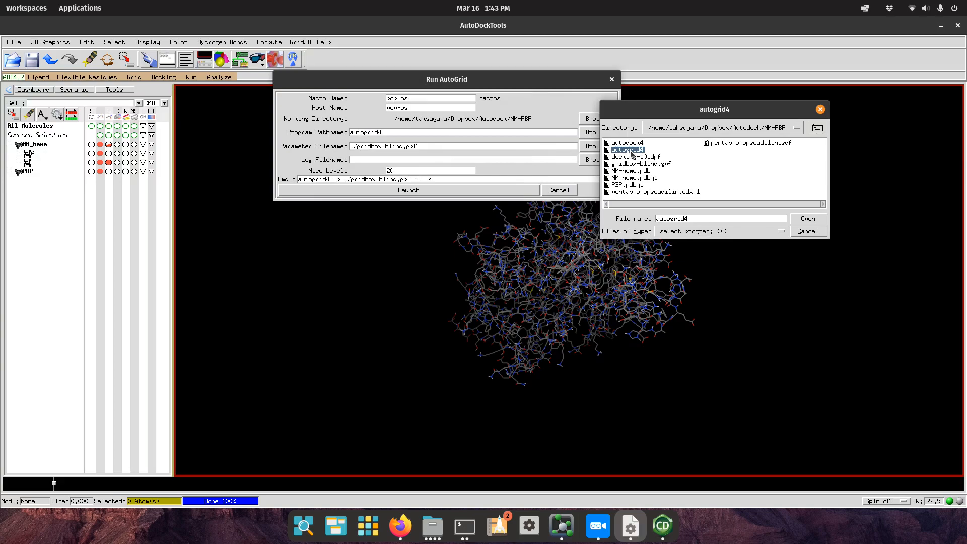
{"action": "left_click", "coordinate": [808, 219]}
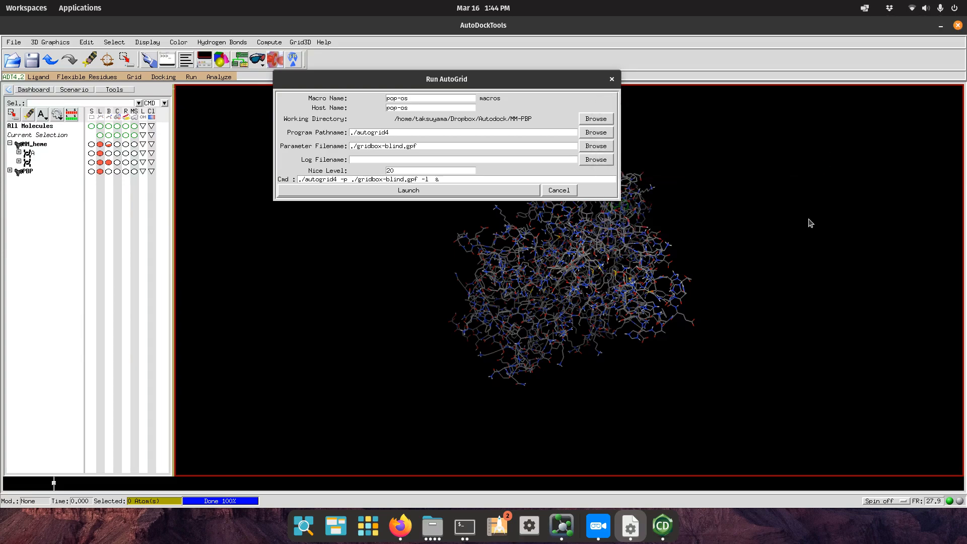
Launch AutoGrid with gridbox-blind.gpf, then bring the MM-PBP folder forward.
{"action": "left_click", "coordinate": [592, 147]}
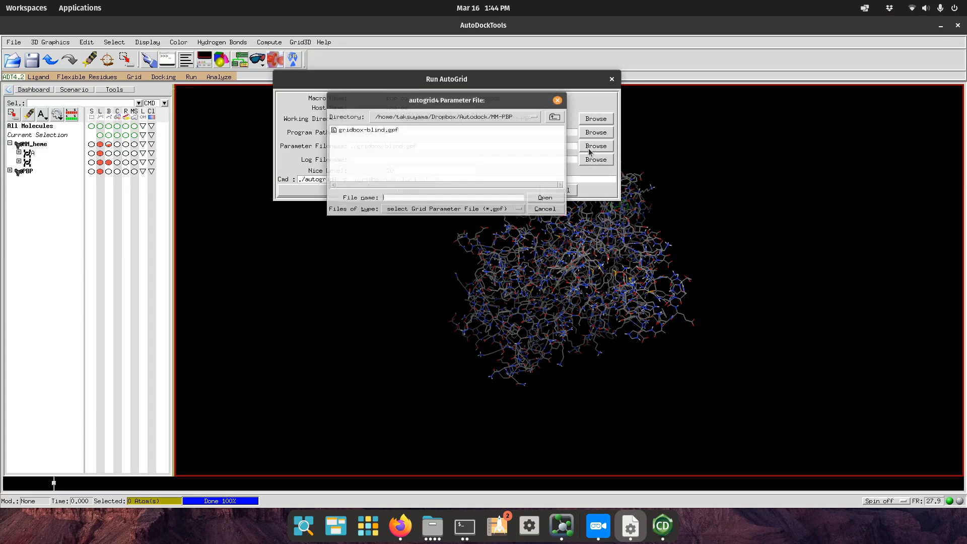
{"action": "left_click_drag", "start_coordinate": [391, 99], "coordinate": [647, 193]}
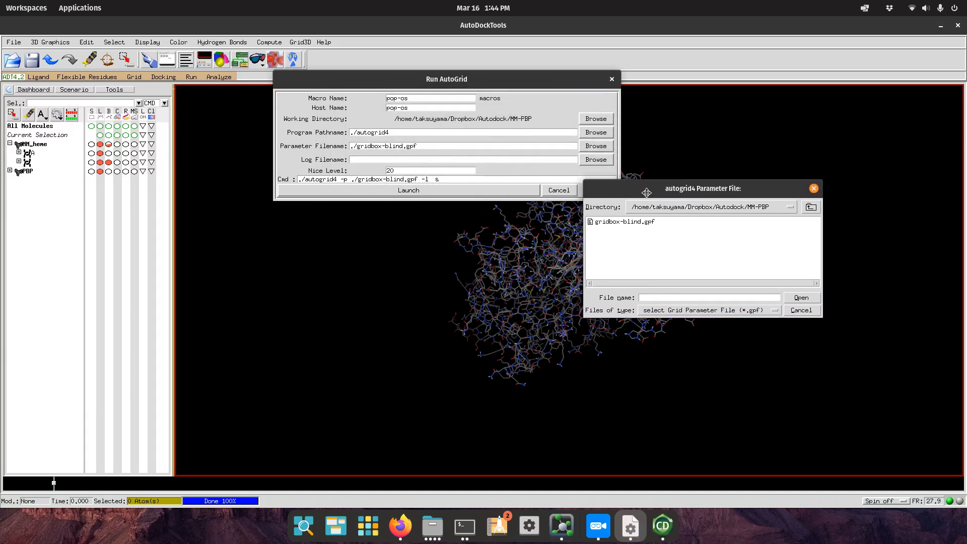
{"action": "left_click", "coordinate": [624, 222]}
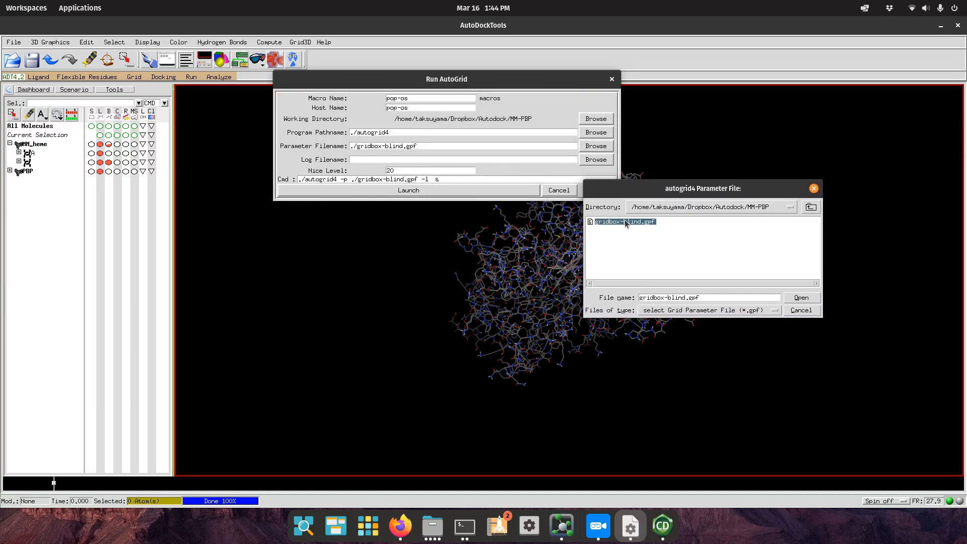
{"action": "left_click", "coordinate": [812, 299]}
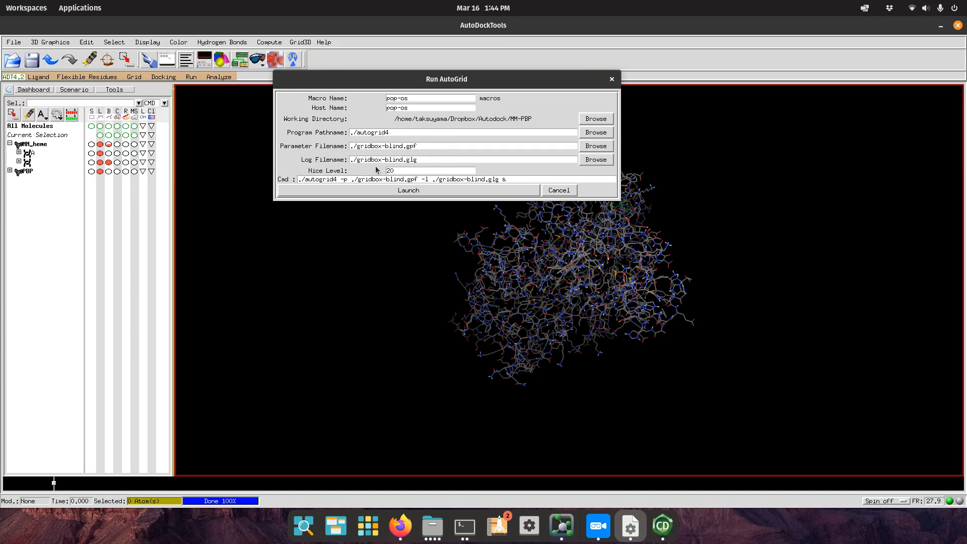
{"action": "left_click", "coordinate": [389, 190]}
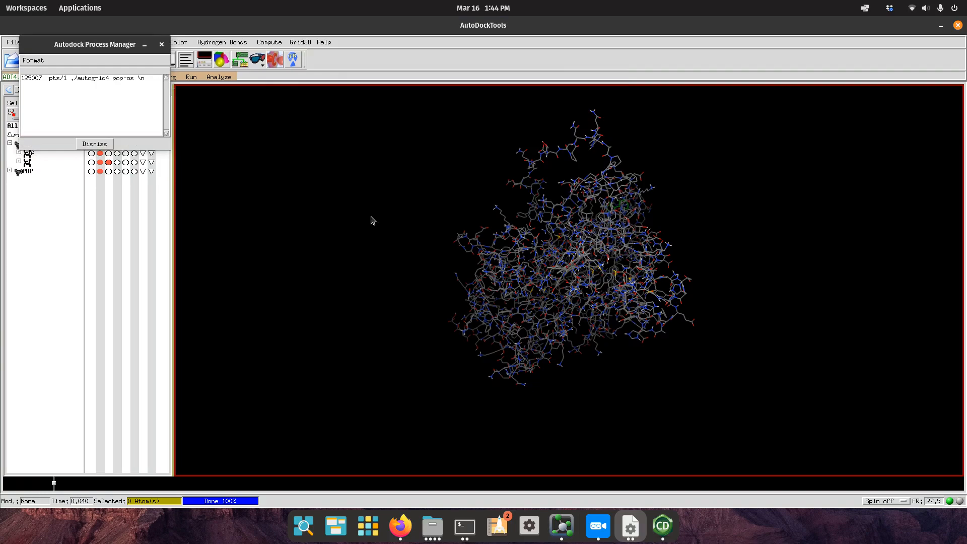
{"action": "left_click_drag", "start_coordinate": [90, 50], "coordinate": [254, 171]}
{"action": "left_click", "coordinate": [264, 229]}
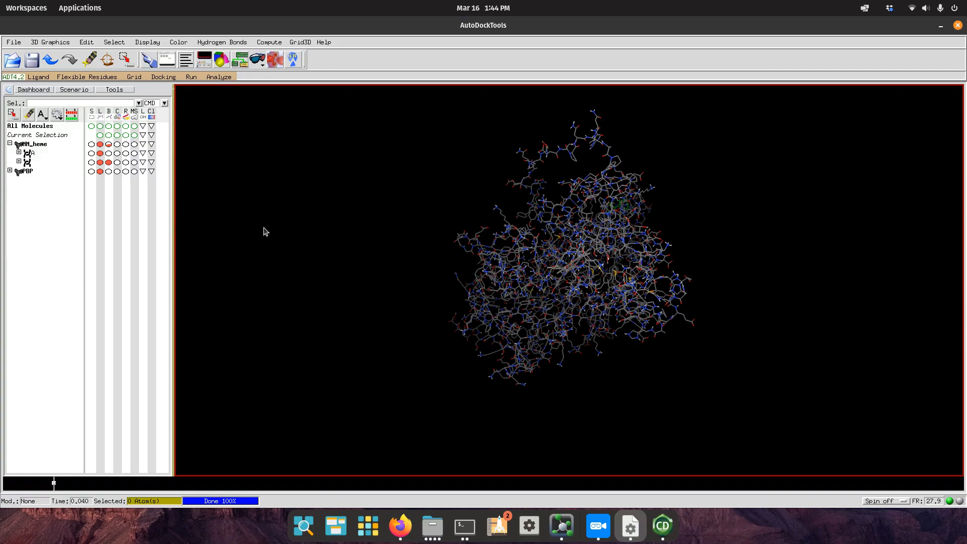
{"action": "left_click", "coordinate": [190, 79]}
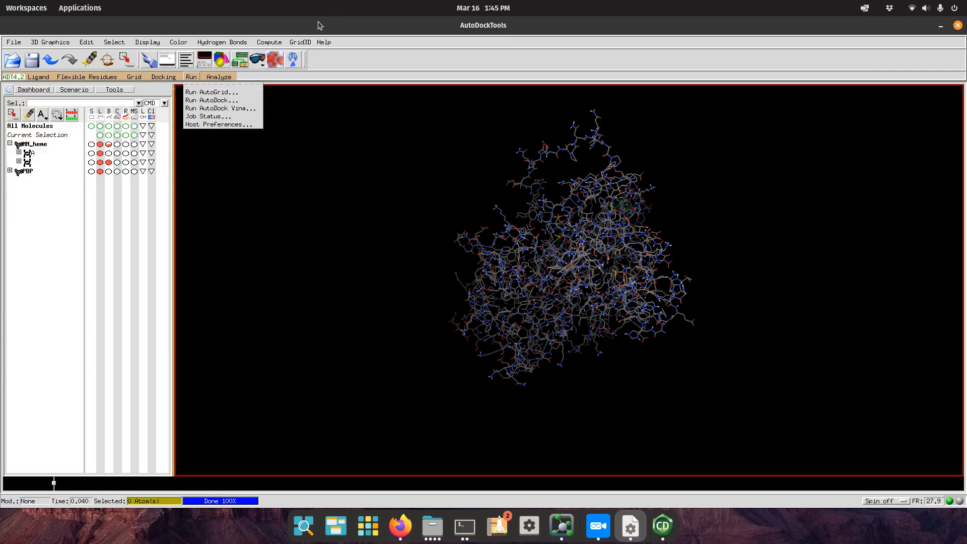
{"action": "left_click", "coordinate": [446, 524]}
Look through the MM_heme .map files and MM_heme.maps.fld, then return to AutoDockTools.
{"action": "left_click", "coordinate": [487, 310]}
{"action": "scroll", "coordinate": [492, 318], "scroll_direction": "down", "scroll_amount": 2}
{"action": "scroll", "coordinate": [492, 319], "scroll_direction": "down", "scroll_amount": 2}
{"action": "scroll", "coordinate": [491, 319], "scroll_direction": "up", "scroll_amount": 3}
{"action": "scroll", "coordinate": [493, 327], "scroll_direction": "down", "scroll_amount": 4}
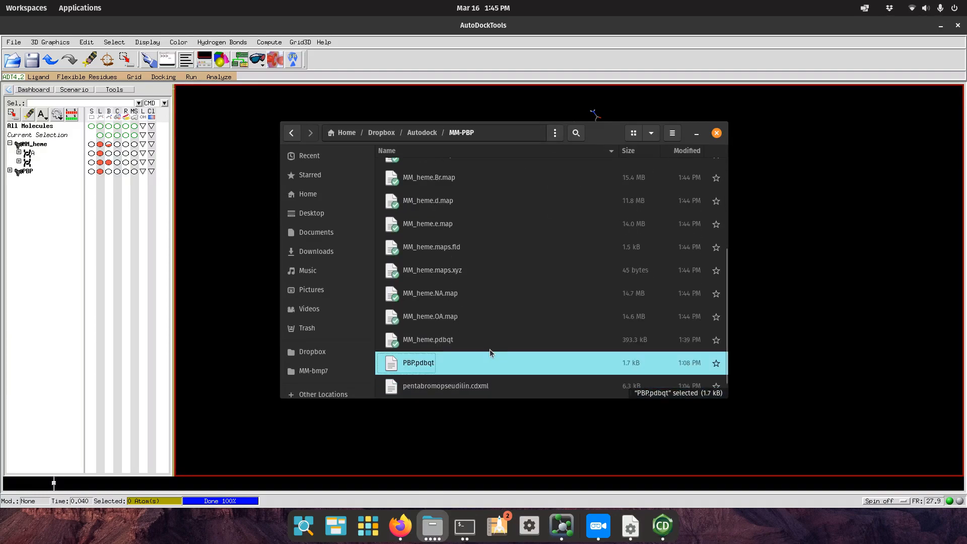
{"action": "scroll", "coordinate": [470, 295], "scroll_direction": "up", "scroll_amount": 2}
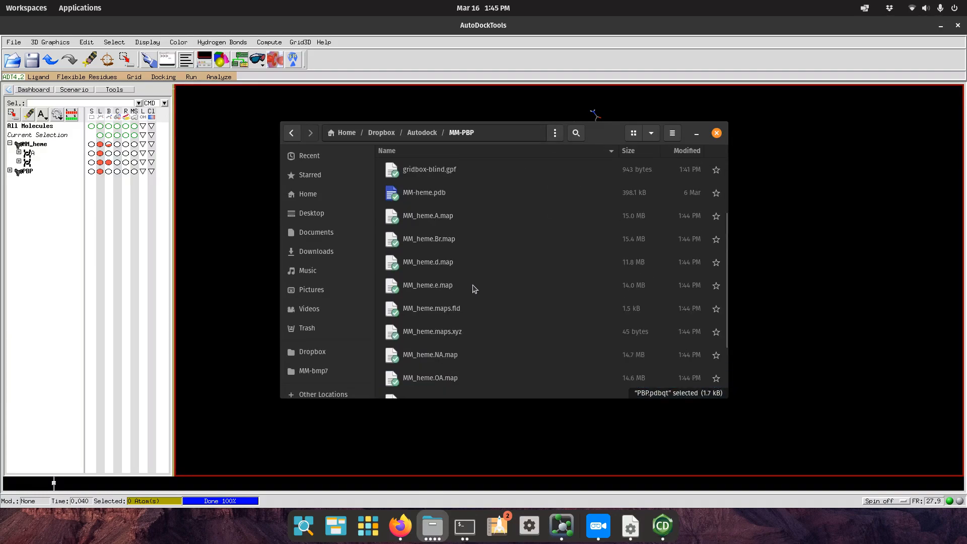
{"action": "left_click", "coordinate": [463, 215]}
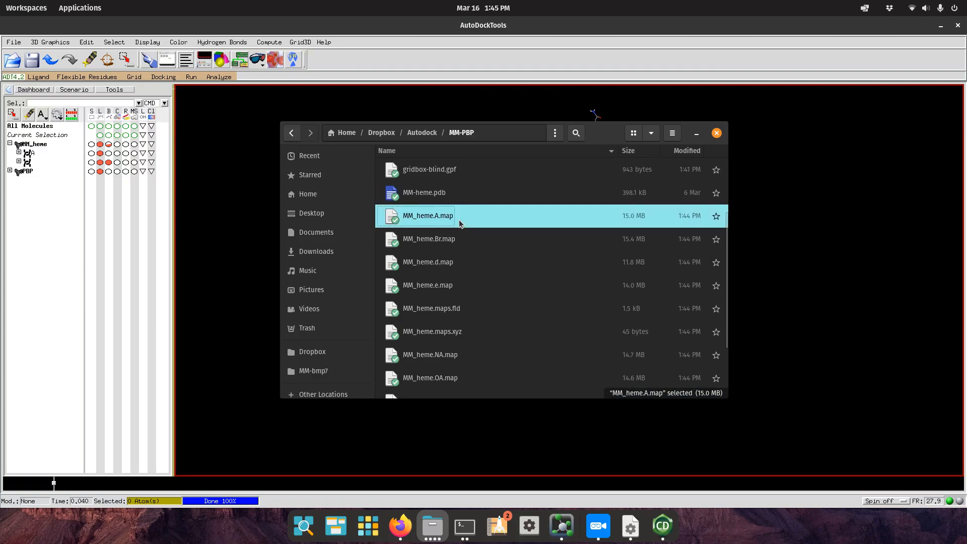
{"action": "left_click", "coordinate": [461, 246]}
{"action": "left_click", "coordinate": [461, 265]}
{"action": "left_click", "coordinate": [459, 304]}
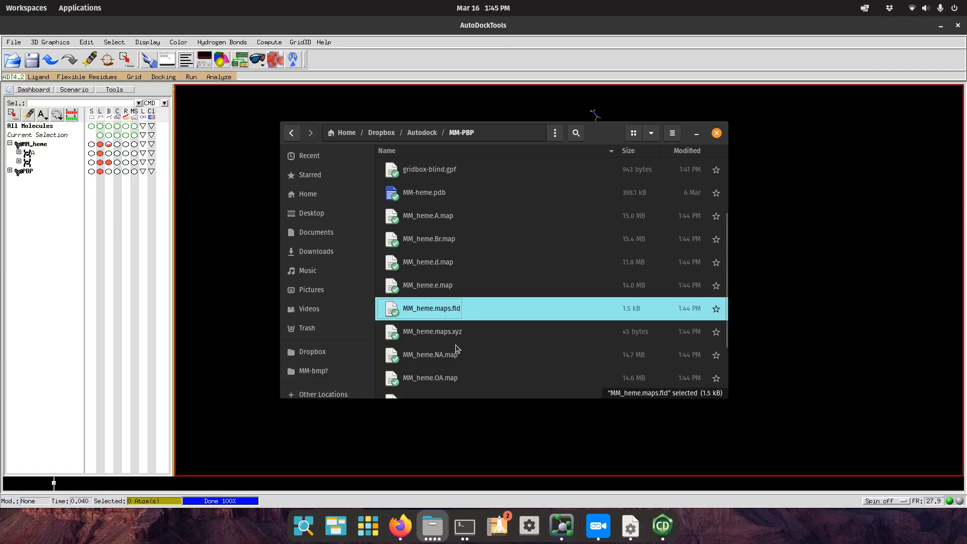
{"action": "left_click", "coordinate": [241, 161]}
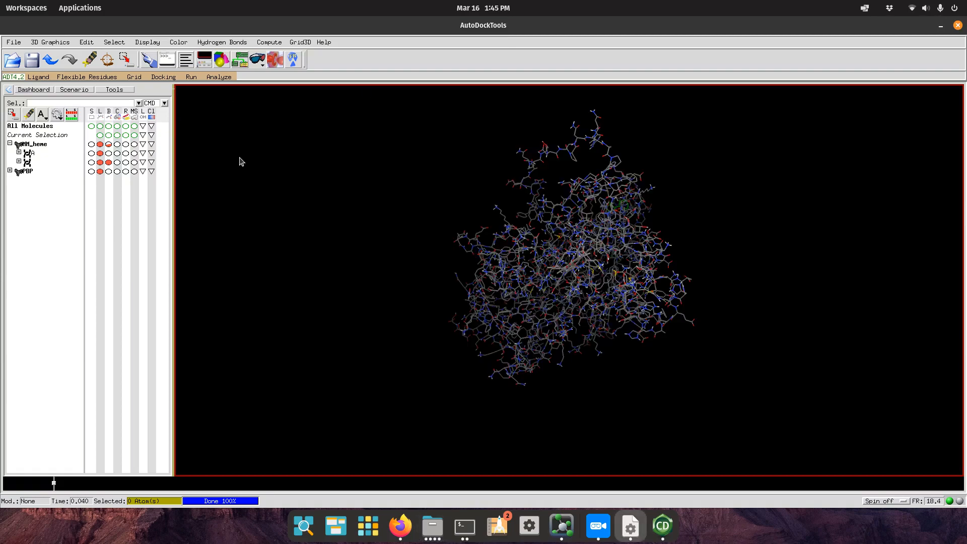
In Run AutoDock, set the program pathname to autodock4.
{"action": "left_click", "coordinate": [191, 77]}
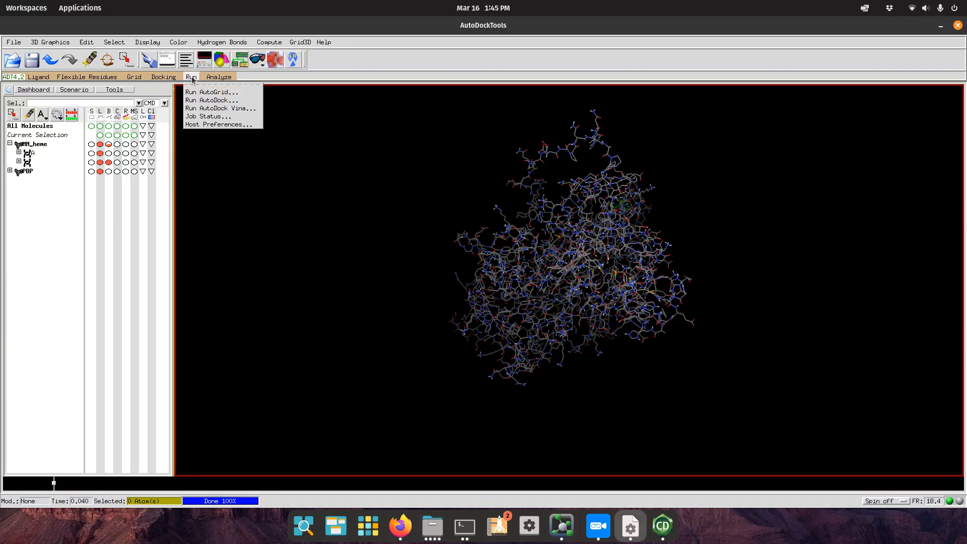
{"action": "left_click", "coordinate": [212, 100]}
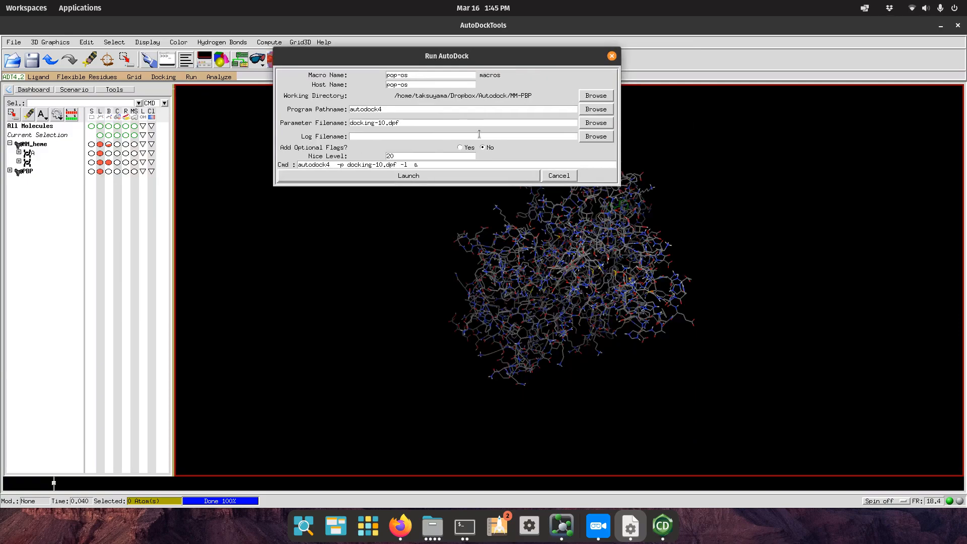
{"action": "left_click", "coordinate": [603, 112]}
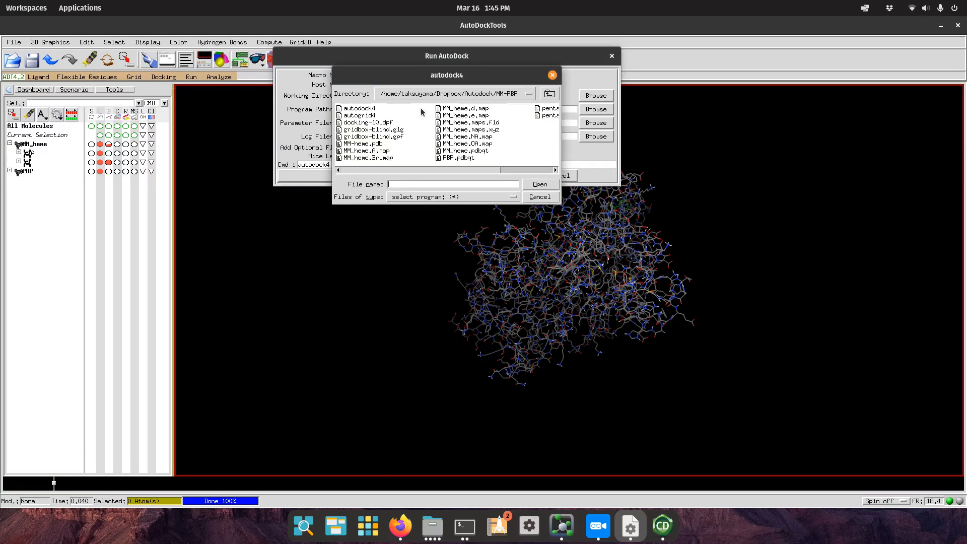
{"action": "left_click", "coordinate": [353, 108]}
{"action": "left_click", "coordinate": [540, 184]}
Choose docking-10.dpf as the parameter file and launch the docking run.
{"action": "left_click", "coordinate": [589, 124]}
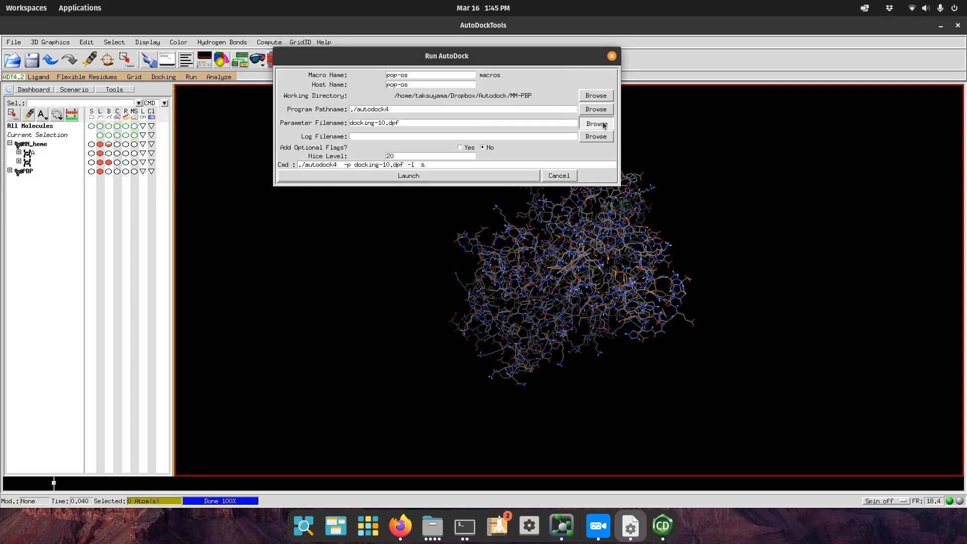
{"action": "left_click", "coordinate": [351, 109]}
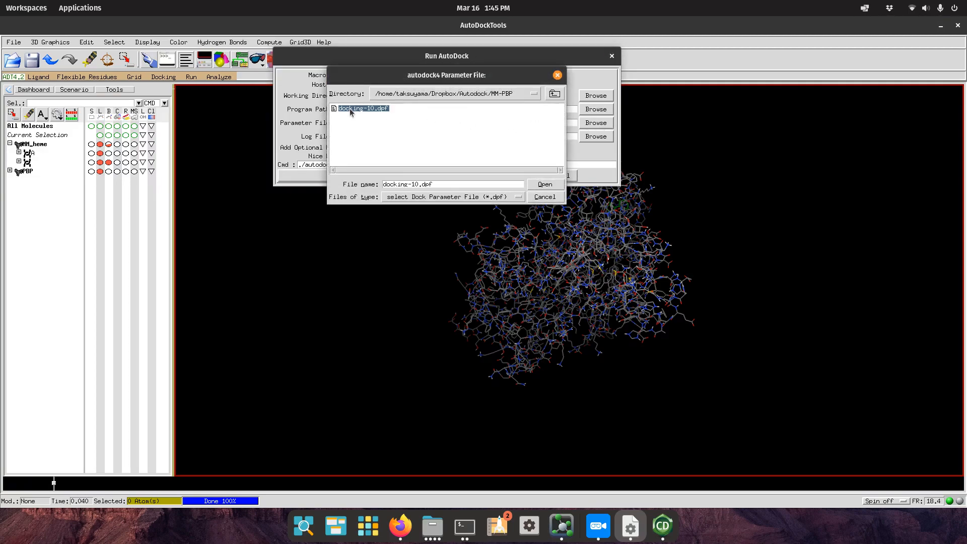
{"action": "left_click", "coordinate": [544, 185]}
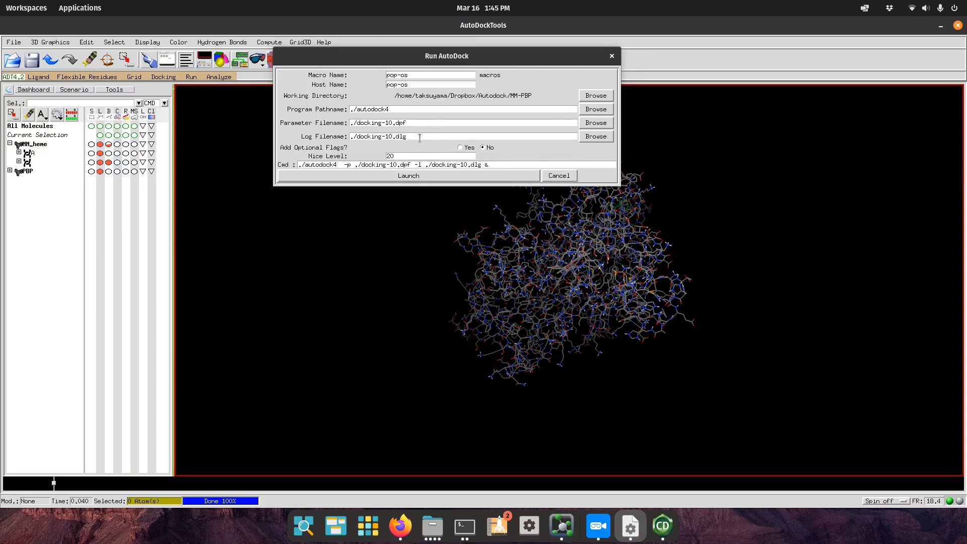
{"action": "left_click", "coordinate": [410, 176]}
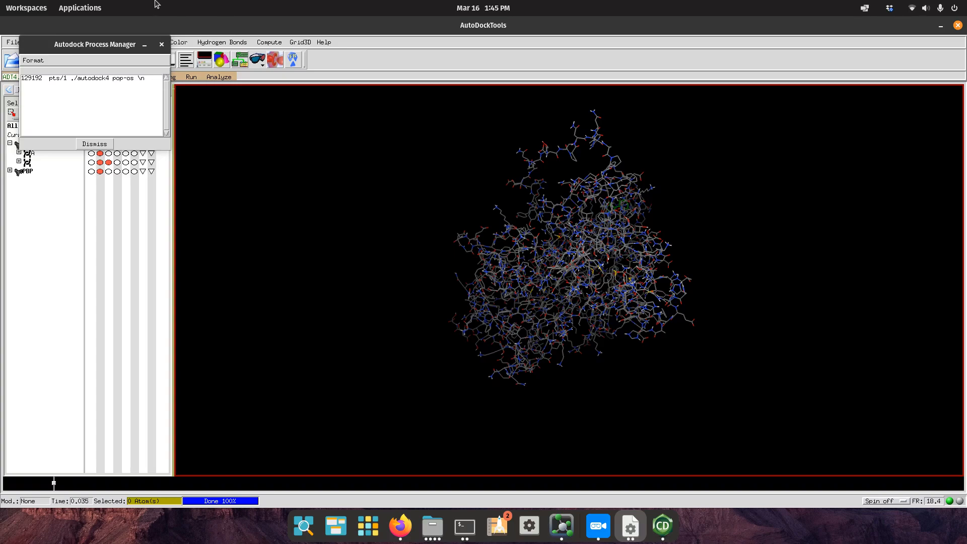
{"action": "left_click_drag", "start_coordinate": [97, 45], "coordinate": [170, 85]}
{"action": "left_click", "coordinate": [300, 172]}
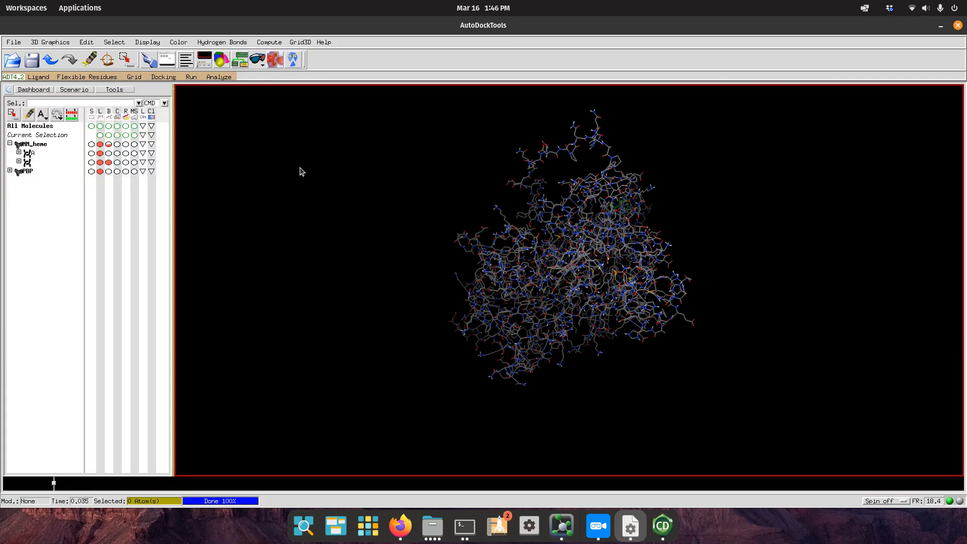
Open docking-10.dlg via Analyze > Dockings, accept the name PBP-2, and move the notice aside.
{"action": "left_click", "coordinate": [207, 78]}
{"action": "mouse_move", "coordinate": [216, 93]}
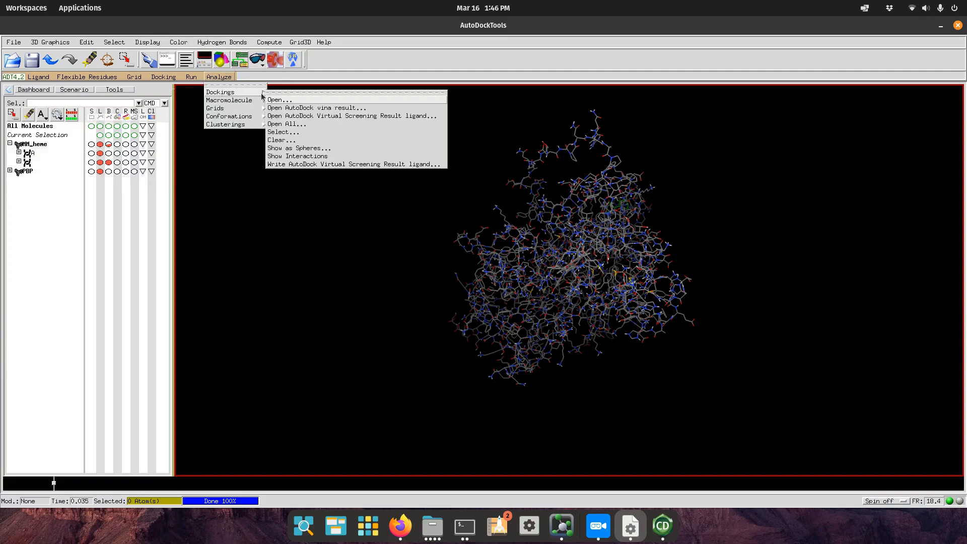
{"action": "left_click", "coordinate": [250, 81]}
{"action": "left_click", "coordinate": [220, 79]}
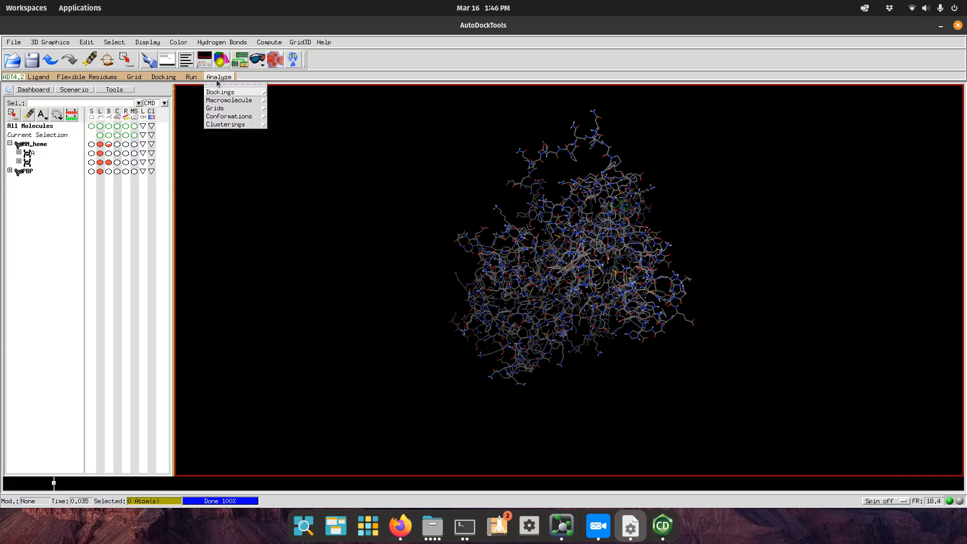
{"action": "mouse_move", "coordinate": [222, 92]}
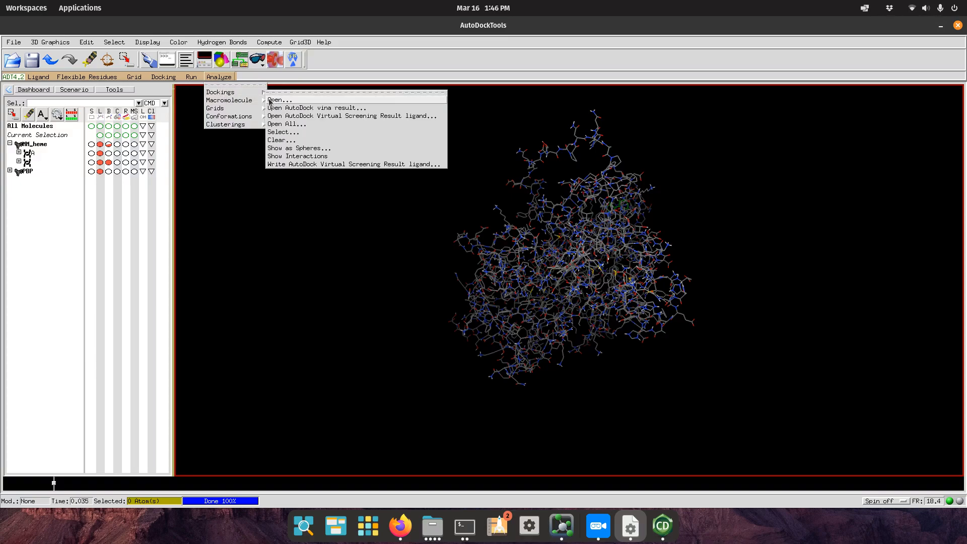
{"action": "left_click", "coordinate": [274, 101]}
{"action": "left_click", "coordinate": [413, 254]}
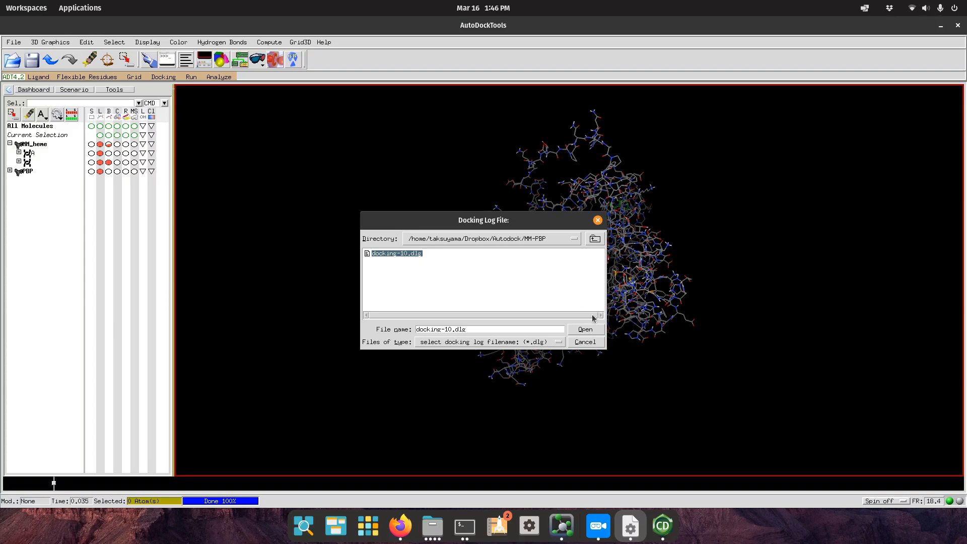
{"action": "left_click", "coordinate": [587, 330]}
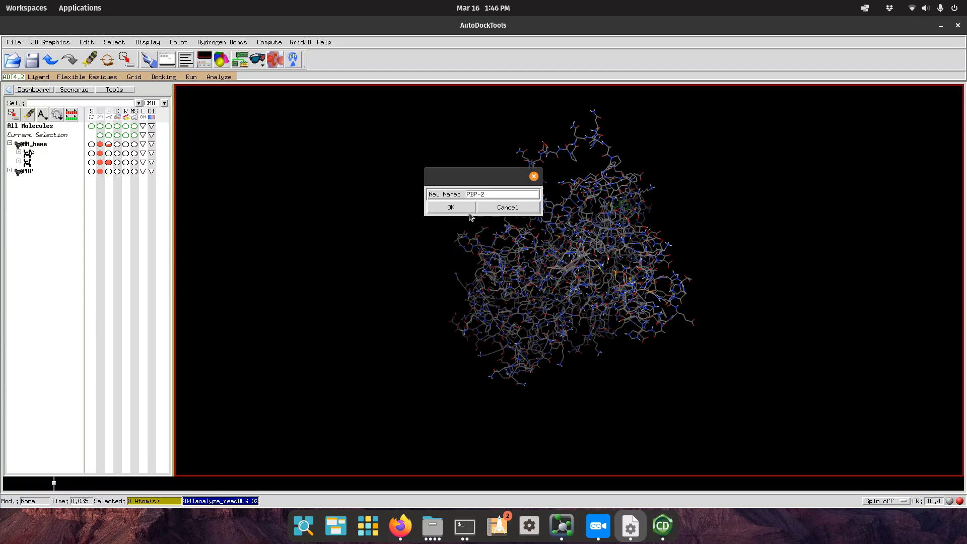
{"action": "left_click", "coordinate": [461, 210]}
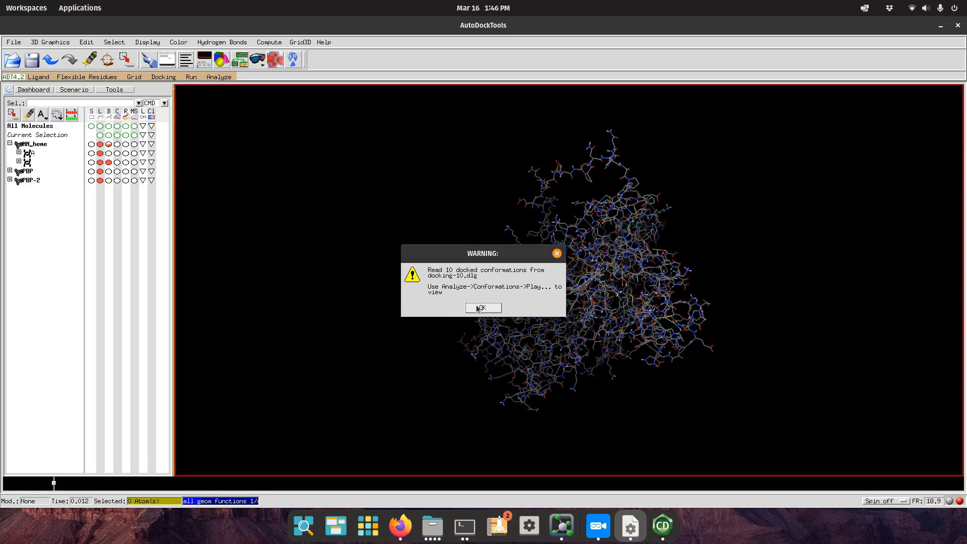
{"action": "left_click_drag", "start_coordinate": [477, 257], "coordinate": [343, 223]}
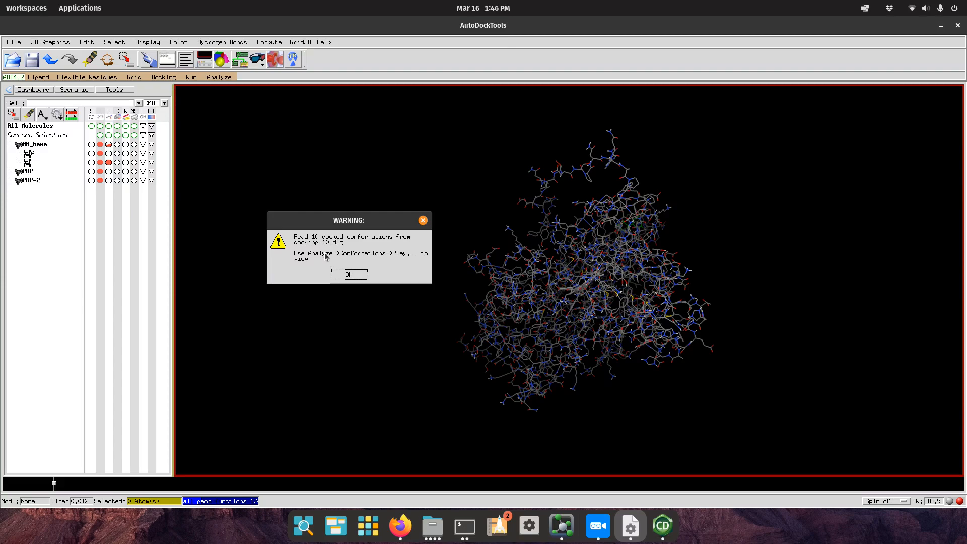
Acknowledge the warning that 10 docked conformations were loaded from docking-10.dlg.
{"action": "left_click", "coordinate": [348, 275]}
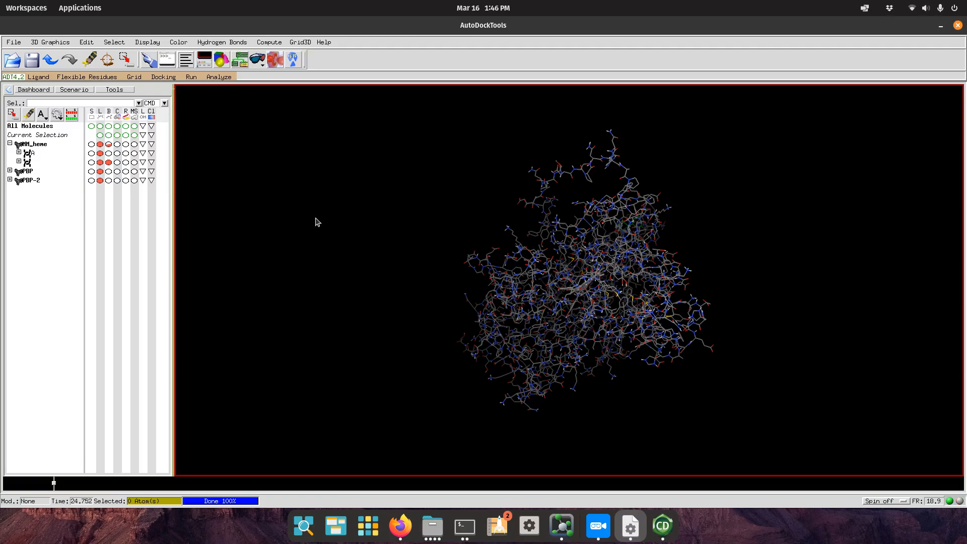
Toggle the PBP line display off and back on while rotating the receptor.
{"action": "left_click_drag", "start_coordinate": [595, 294], "coordinate": [541, 306]}
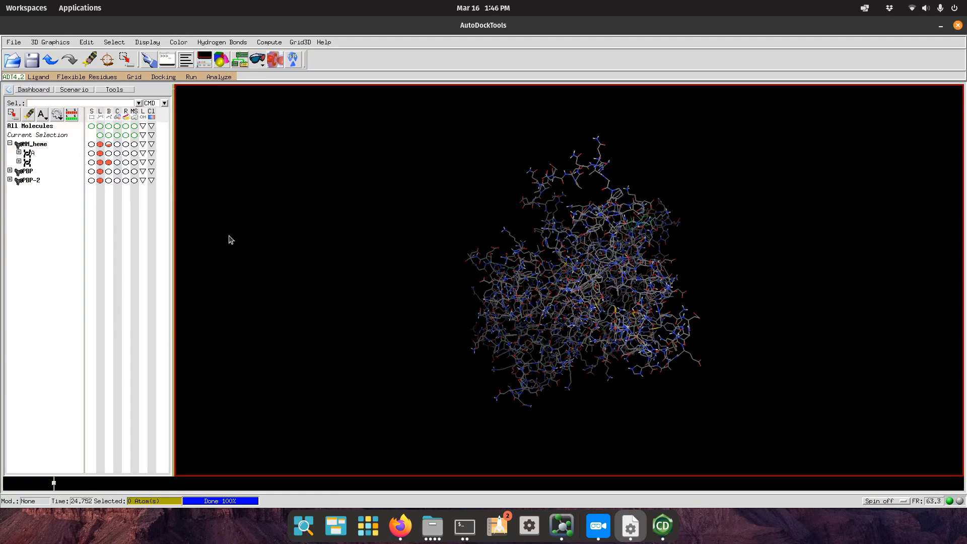
{"action": "left_click", "coordinate": [100, 173]}
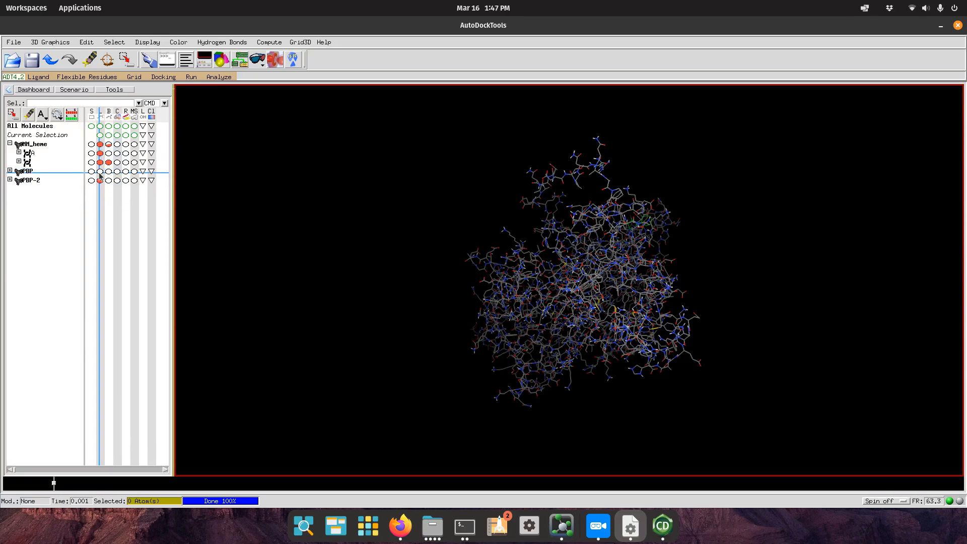
{"action": "left_click", "coordinate": [99, 173]}
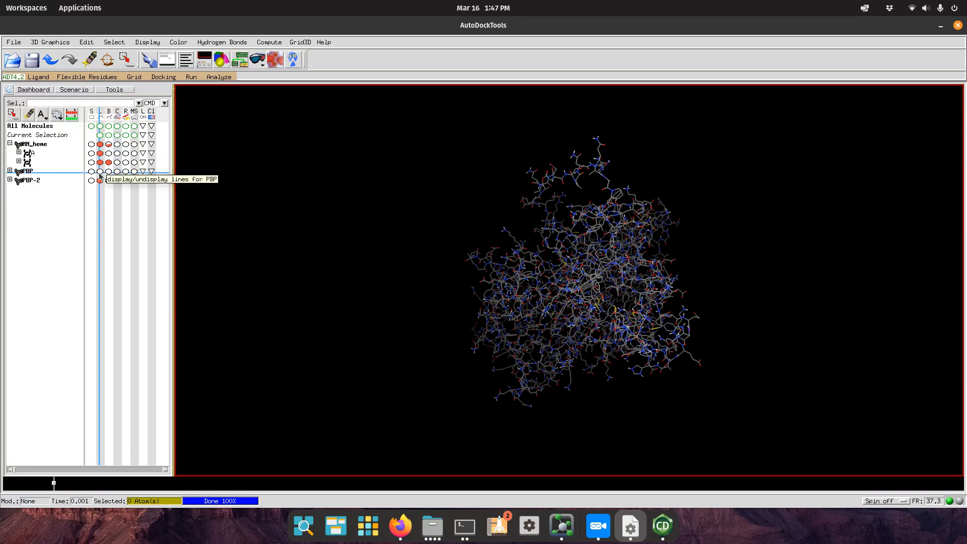
{"action": "left_click_drag", "start_coordinate": [466, 323], "coordinate": [453, 212]}
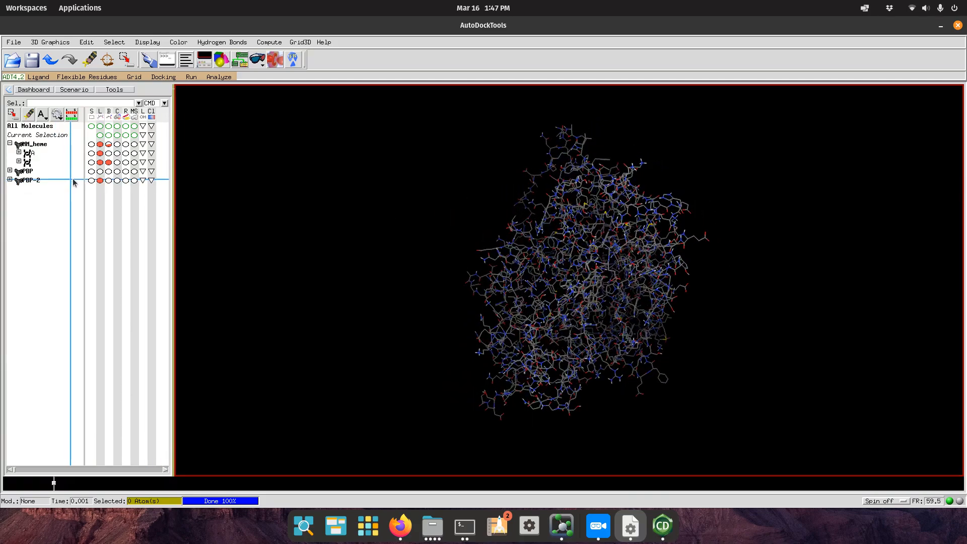
Show PBP-2 as ball-and-sticks, then briefly turn its CPK spheres on and off.
{"action": "left_click", "coordinate": [108, 180]}
{"action": "left_click", "coordinate": [108, 181]}
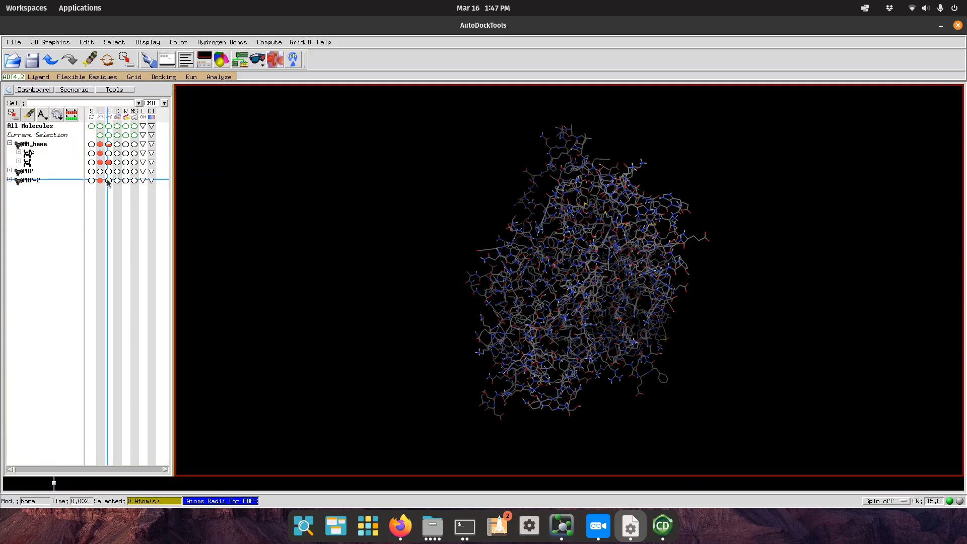
{"action": "left_click_drag", "start_coordinate": [566, 282], "coordinate": [347, 363]}
{"action": "left_click_drag", "start_coordinate": [684, 352], "coordinate": [409, 297]}
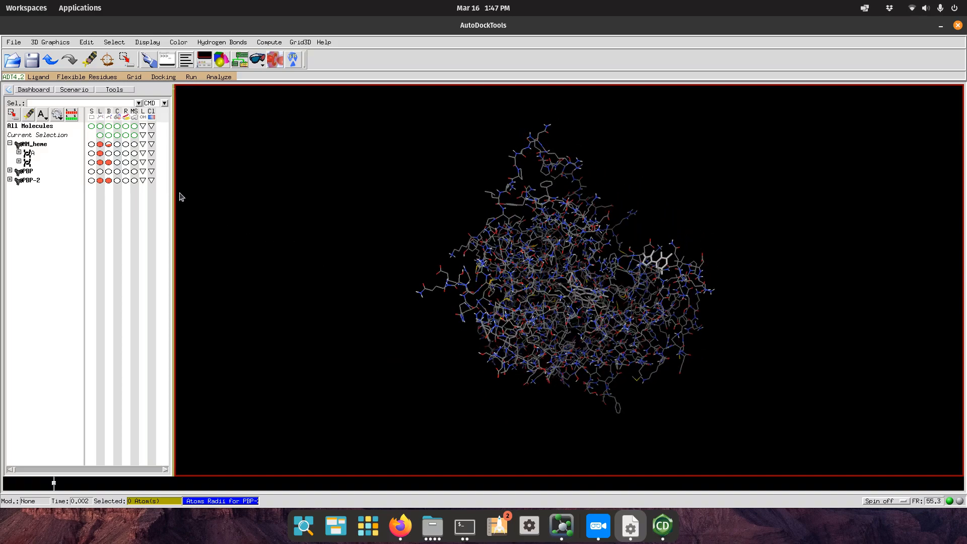
{"action": "left_click", "coordinate": [117, 180]}
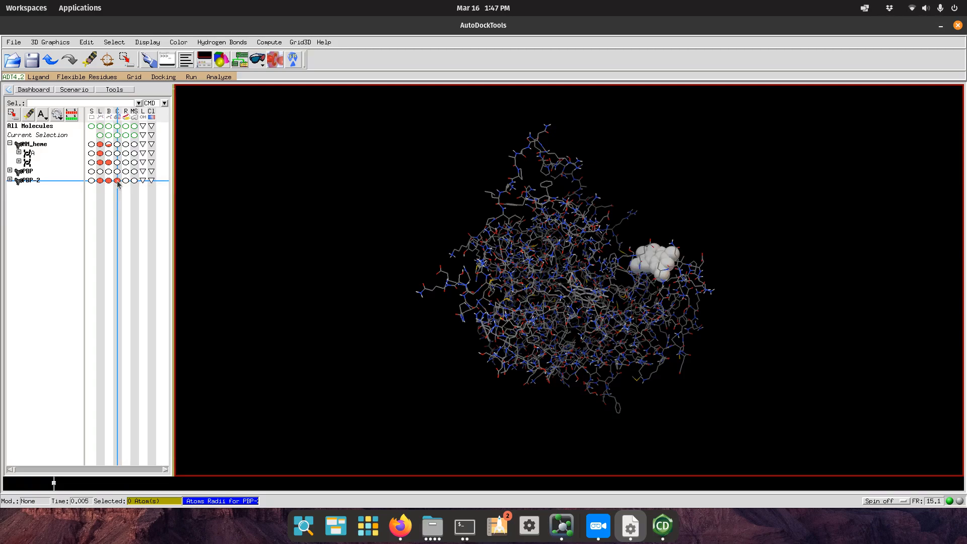
{"action": "left_click", "coordinate": [117, 181]}
{"action": "left_click_drag", "start_coordinate": [595, 257], "coordinate": [302, 211]}
Open the PBP-2 conformation player ranked by energy from Analyze > Conformations.
{"action": "left_click", "coordinate": [230, 78]}
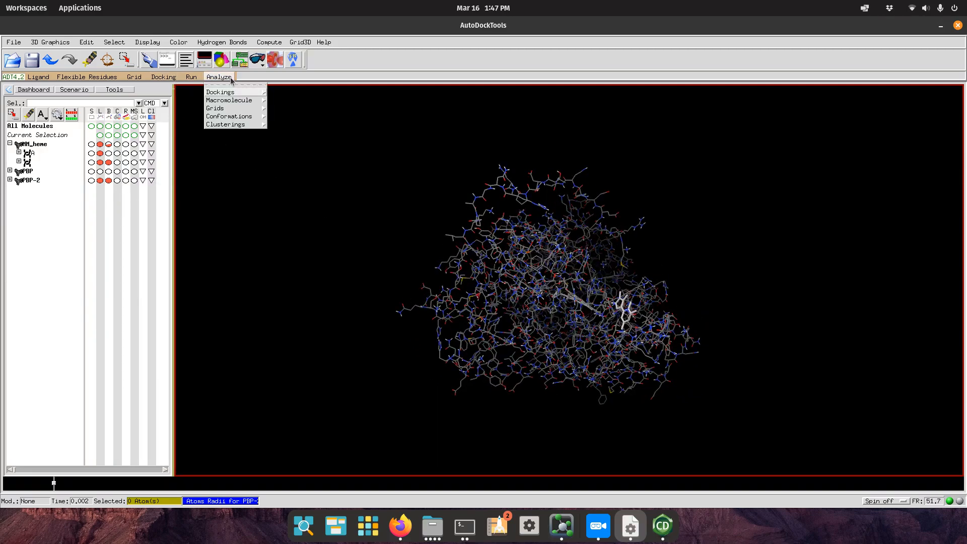
{"action": "mouse_move", "coordinate": [234, 94]}
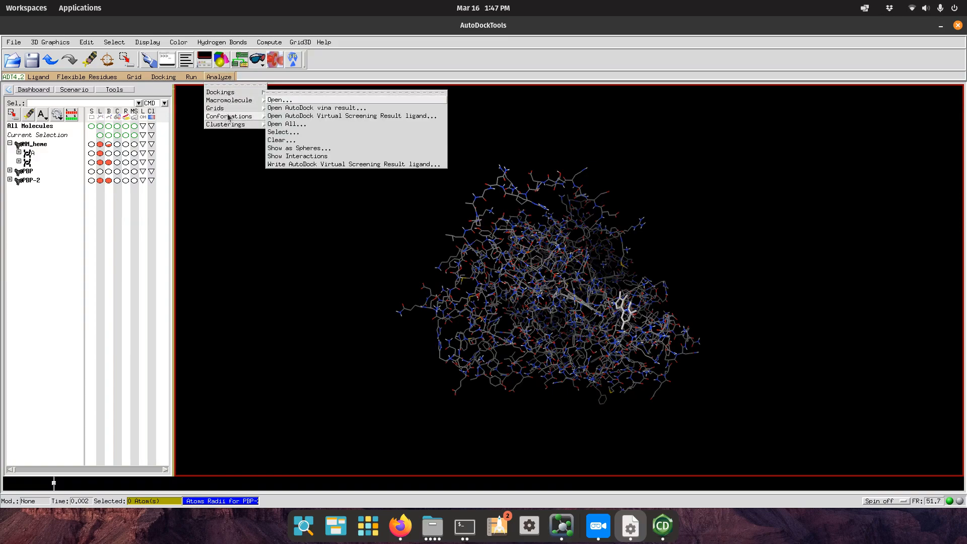
{"action": "mouse_move", "coordinate": [229, 117]}
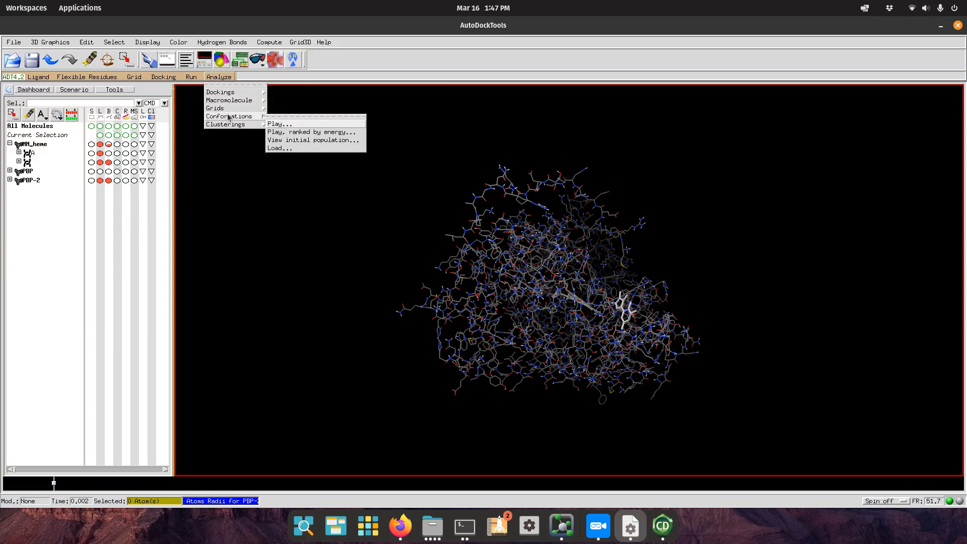
{"action": "left_click", "coordinate": [329, 133]}
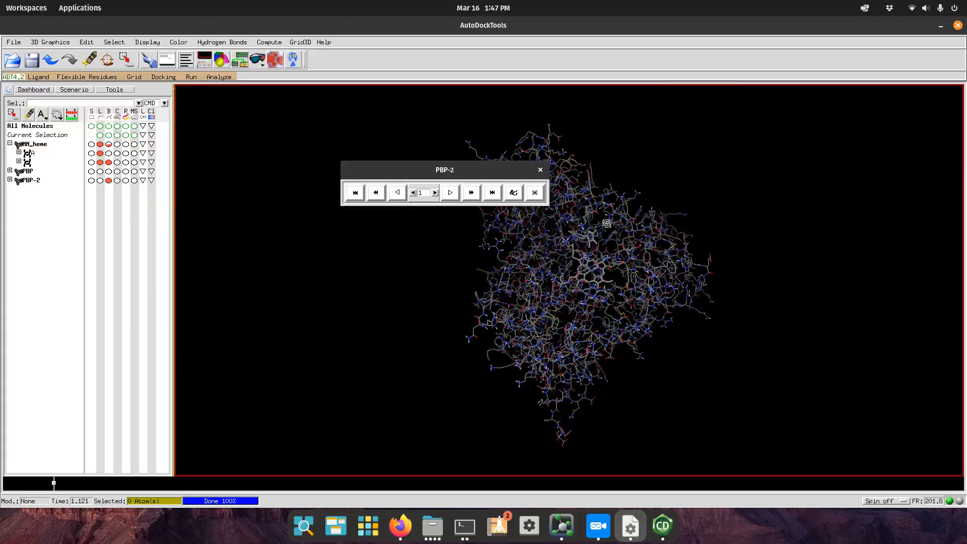
Zoom and rotate around the heme pocket, moving the player window aside.
{"action": "scroll", "coordinate": [557, 304], "scroll_direction": "up", "scroll_amount": 10}
{"action": "mouse_move", "coordinate": [557, 303]}
{"action": "left_mouse_down"}
{"action": "mouse_move", "coordinate": [502, 216]}
{"action": "mouse_move", "coordinate": [470, 303]}
{"action": "mouse_move", "coordinate": [648, 384]}
{"action": "mouse_move", "coordinate": [699, 392]}
{"action": "mouse_move", "coordinate": [712, 318]}
{"action": "mouse_move", "coordinate": [695, 218]}
{"action": "mouse_move", "coordinate": [597, 260]}
{"action": "mouse_move", "coordinate": [572, 211]}
{"action": "mouse_move", "coordinate": [751, 381]}
{"action": "left_mouse_up"}
{"action": "left_click_drag", "start_coordinate": [745, 328], "coordinate": [576, 315]}
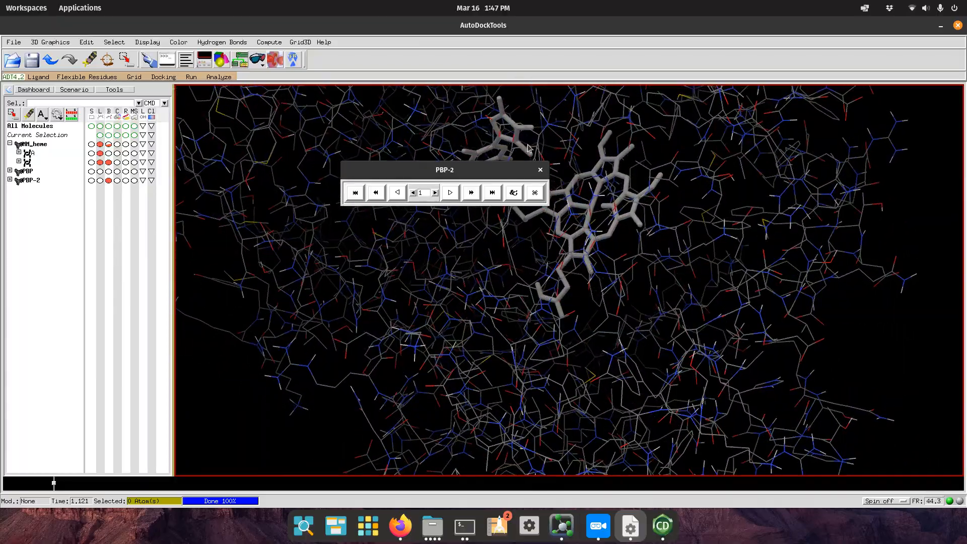
{"action": "left_click_drag", "start_coordinate": [769, 325], "coordinate": [733, 333]}
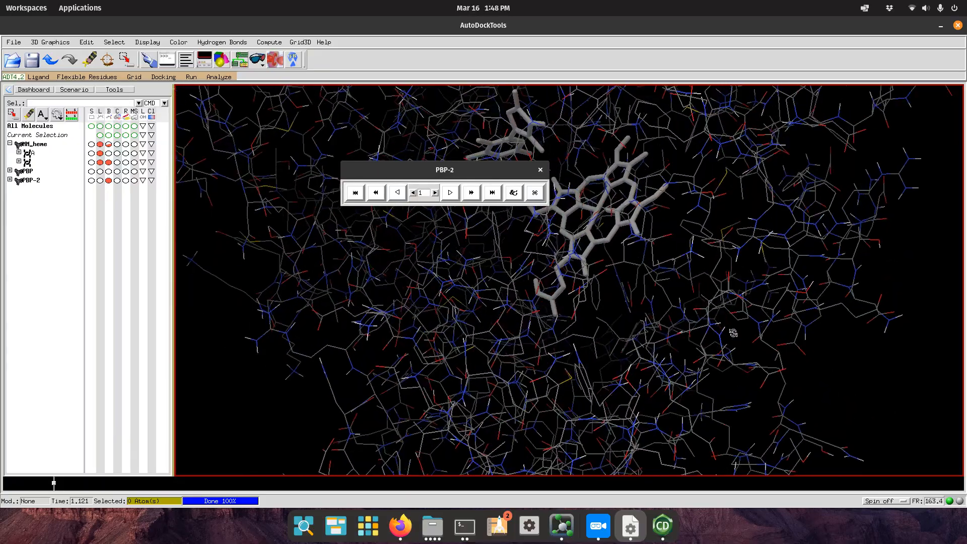
{"action": "left_click_drag", "start_coordinate": [465, 166], "coordinate": [393, 159]}
{"action": "scroll", "coordinate": [500, 230], "scroll_direction": "down", "scroll_amount": 5}
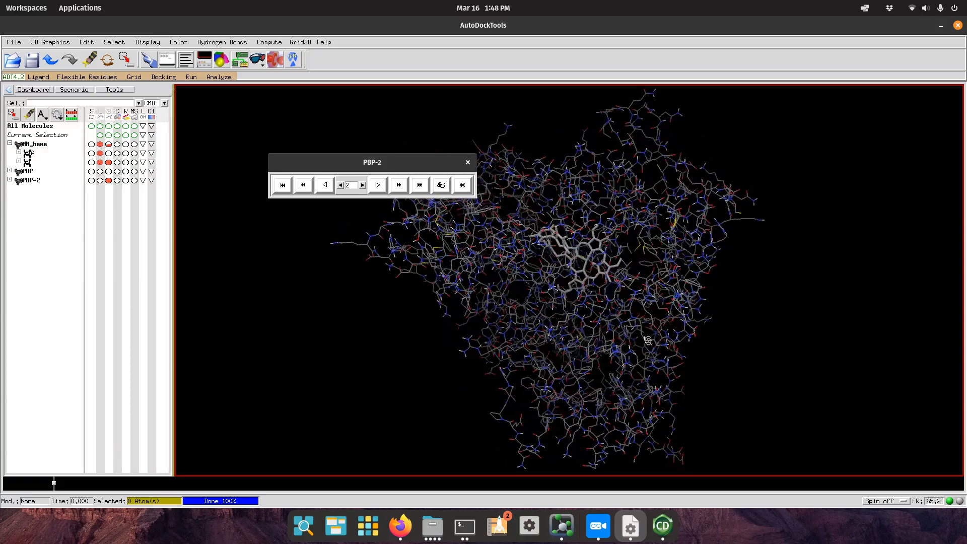
{"action": "left_click_drag", "start_coordinate": [694, 343], "coordinate": [397, 277]}
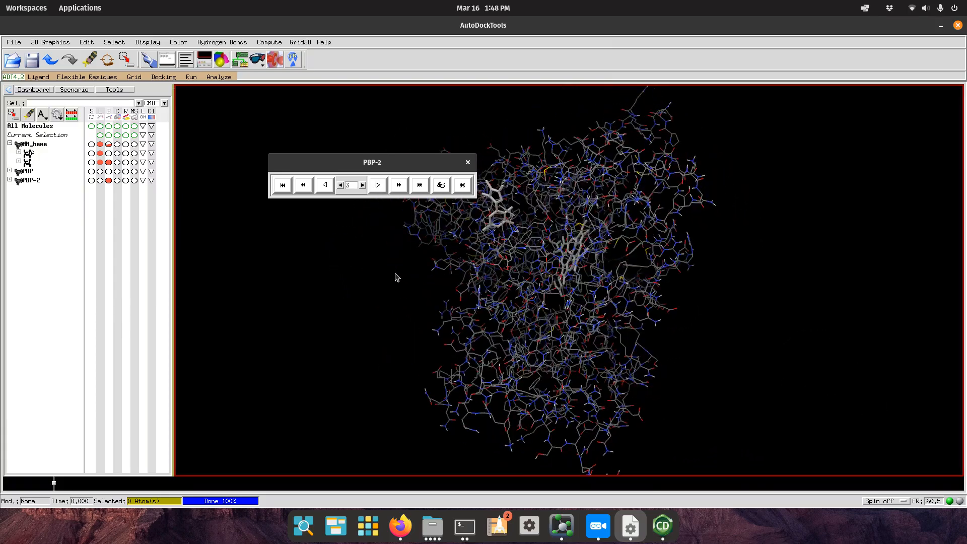
Step the player forward to pose 10 and back to pose 1.
{"action": "left_click", "coordinate": [362, 184]}
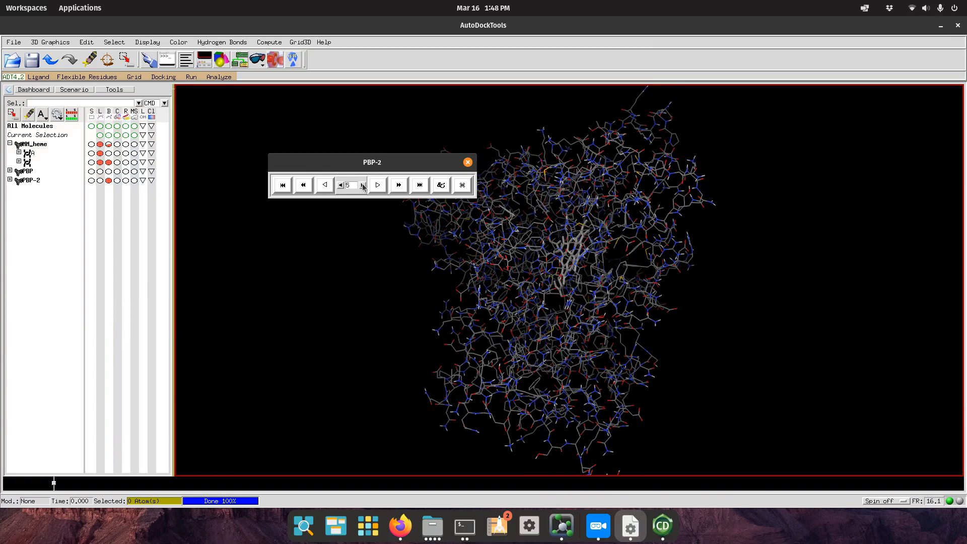
{"action": "left_click", "coordinate": [363, 185]}
{"action": "left_click", "coordinate": [363, 185]}
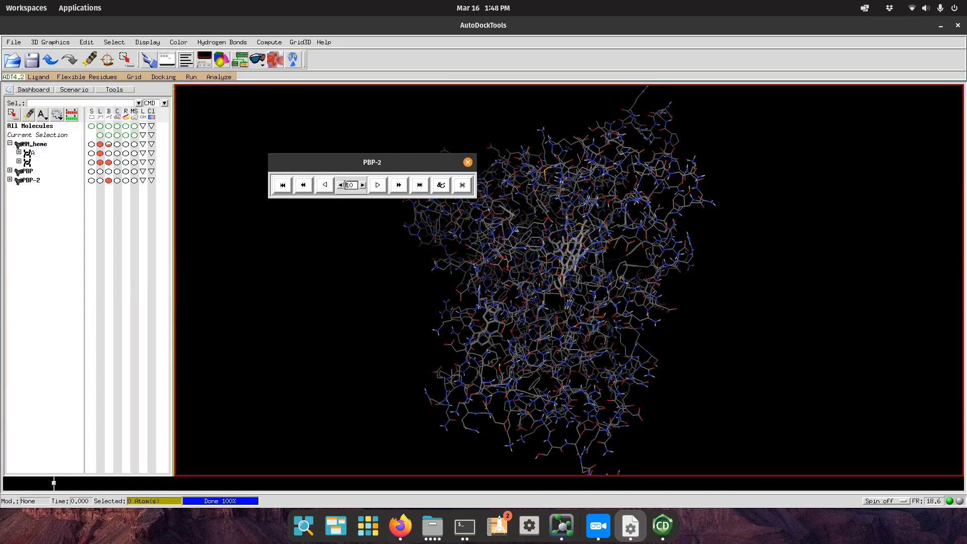
{"action": "left_click", "coordinate": [340, 185]}
{"action": "left_click", "coordinate": [340, 184]}
{"action": "left_click", "coordinate": [340, 185]}
{"action": "left_click", "coordinate": [341, 185]}
{"action": "left_click", "coordinate": [340, 185]}
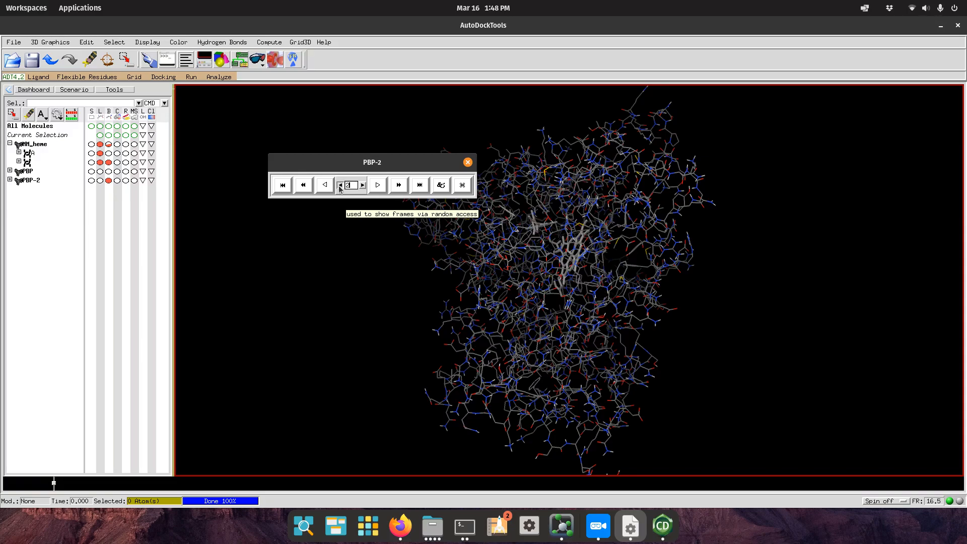
{"action": "middle_click_drag", "start_coordinate": [599, 309], "coordinate": [633, 264]}
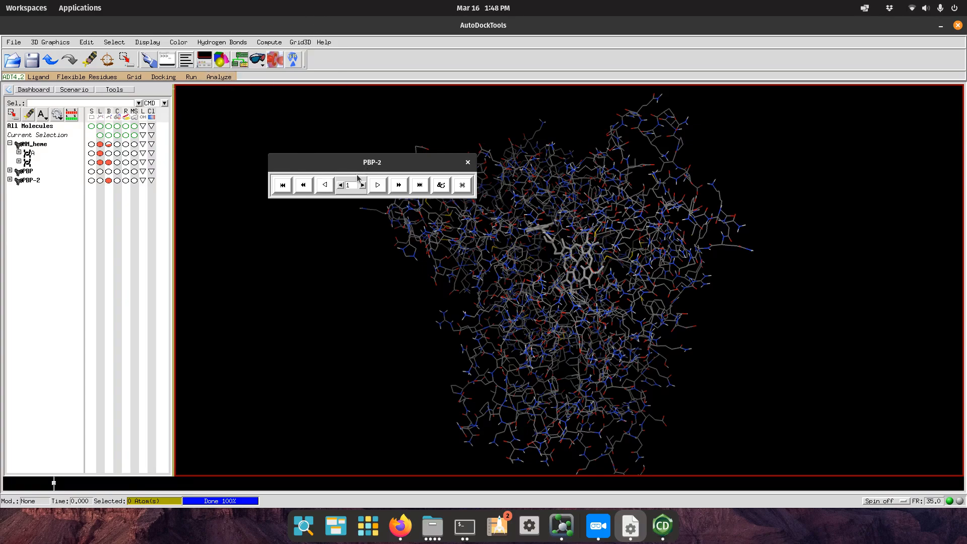
Display the PBP-2 clustering histogram of binding energies at 2.0 rms.
{"action": "left_click", "coordinate": [219, 77]}
{"action": "mouse_move", "coordinate": [222, 125]}
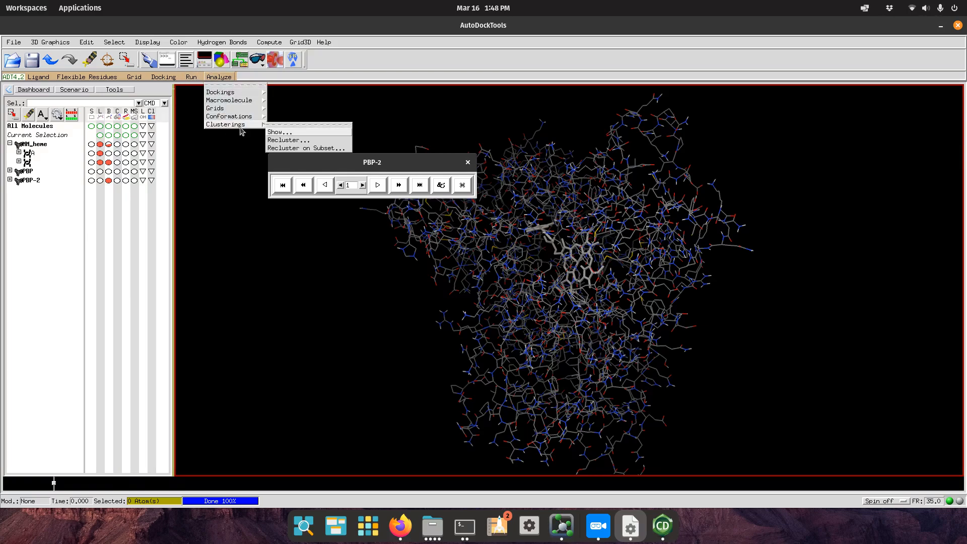
{"action": "left_click", "coordinate": [277, 133]}
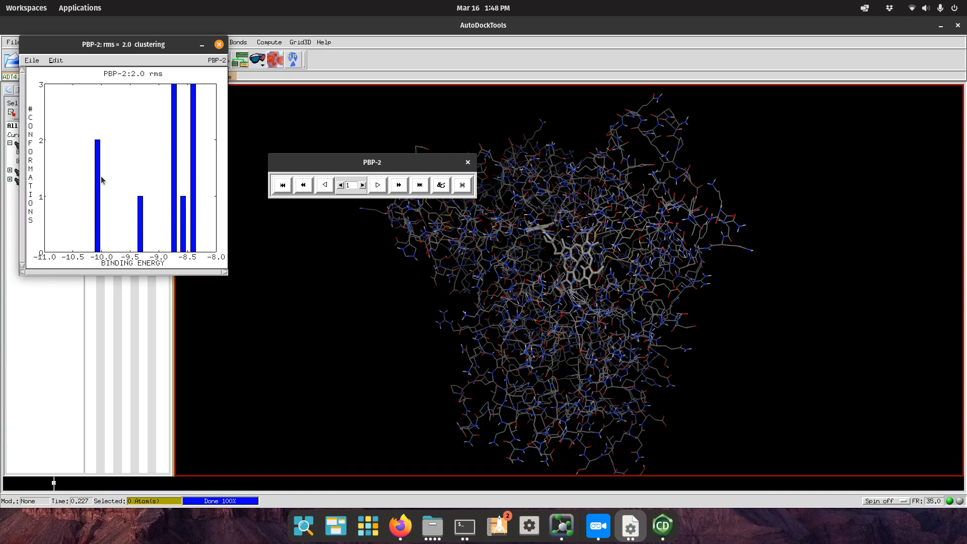
Advance the player one conformation, move it up-left, and rotate the protein.
{"action": "left_click", "coordinate": [362, 185]}
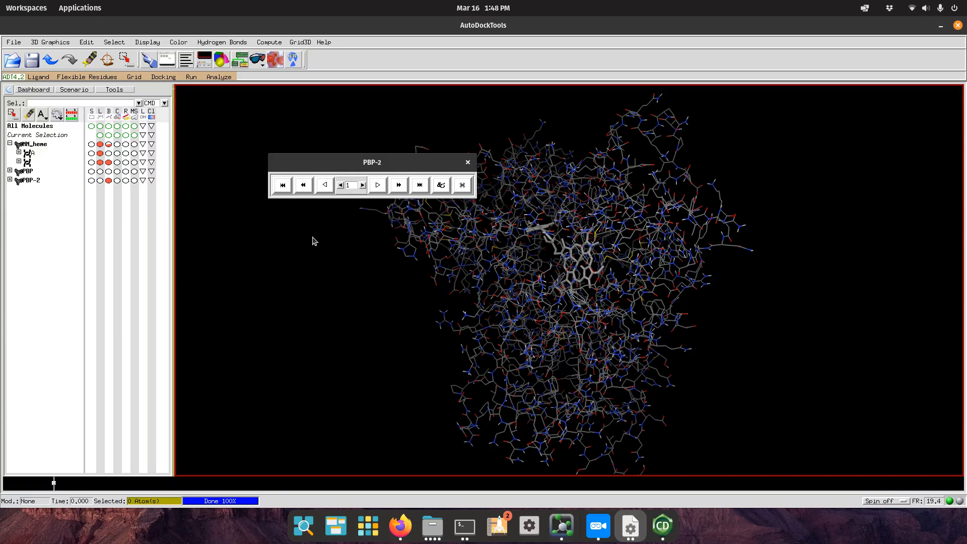
{"action": "left_click_drag", "start_coordinate": [406, 168], "coordinate": [331, 100]}
{"action": "left_click_drag", "start_coordinate": [443, 317], "coordinate": [372, 282]}
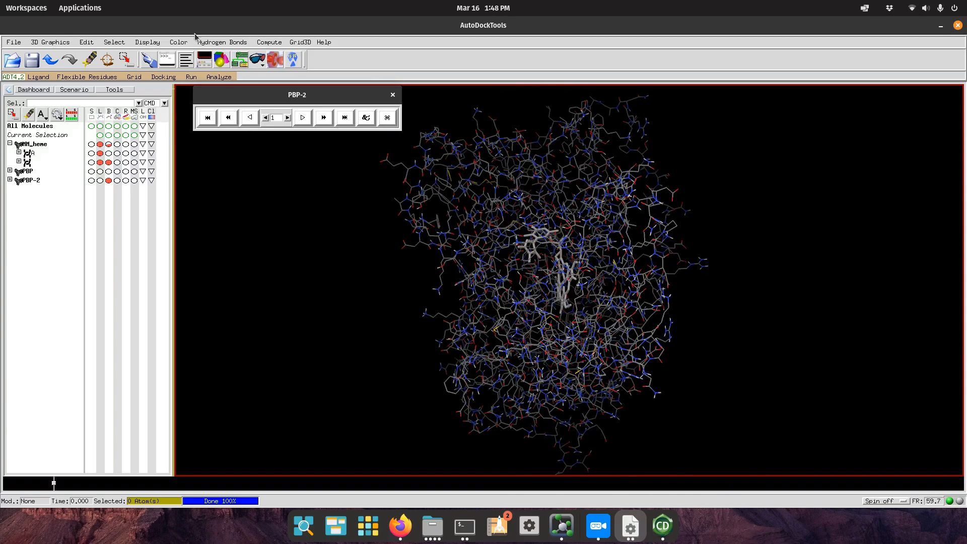
Set MM_heme as the docking's macromolecule after the choose-macromolecule warning.
{"action": "left_click", "coordinate": [218, 76]}
{"action": "mouse_move", "coordinate": [226, 93]}
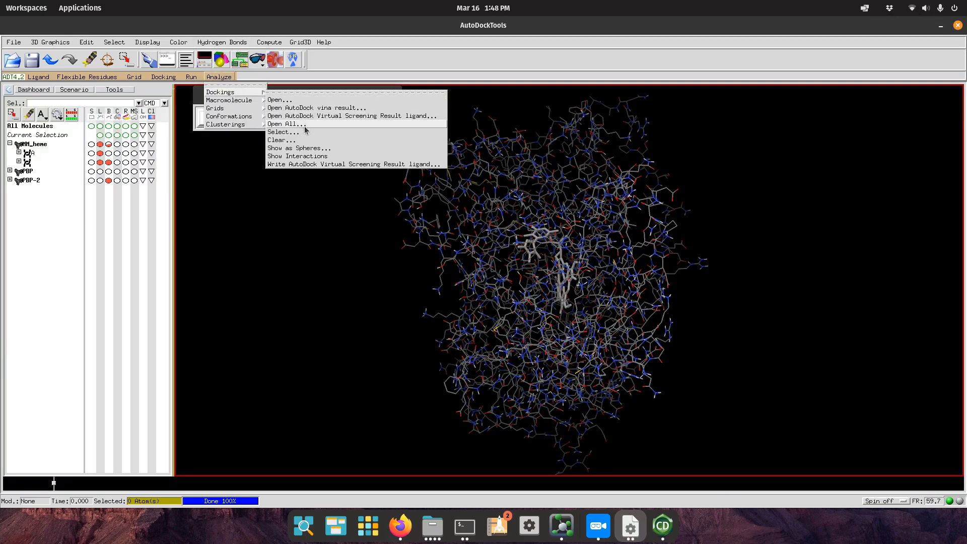
{"action": "left_click", "coordinate": [294, 156]}
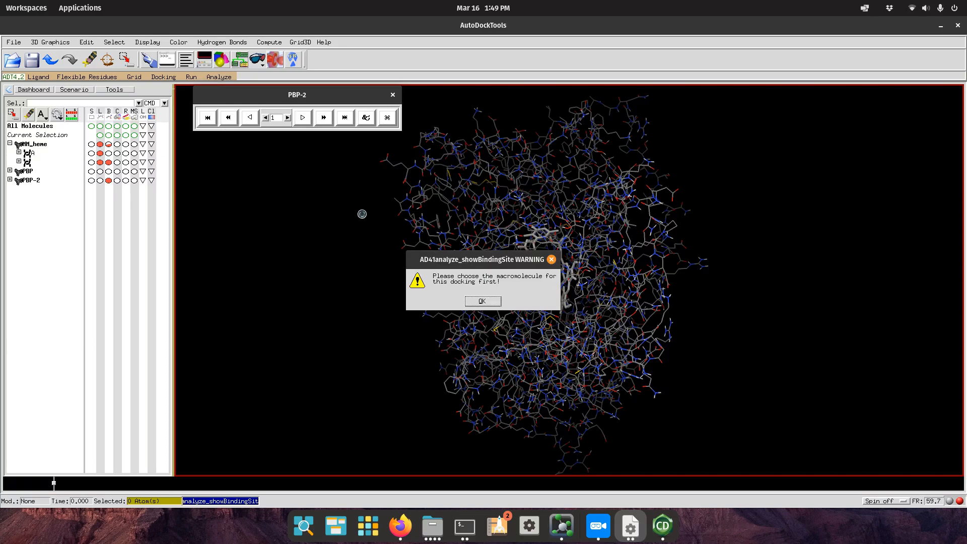
{"action": "left_click", "coordinate": [482, 301]}
{"action": "left_click", "coordinate": [219, 77]}
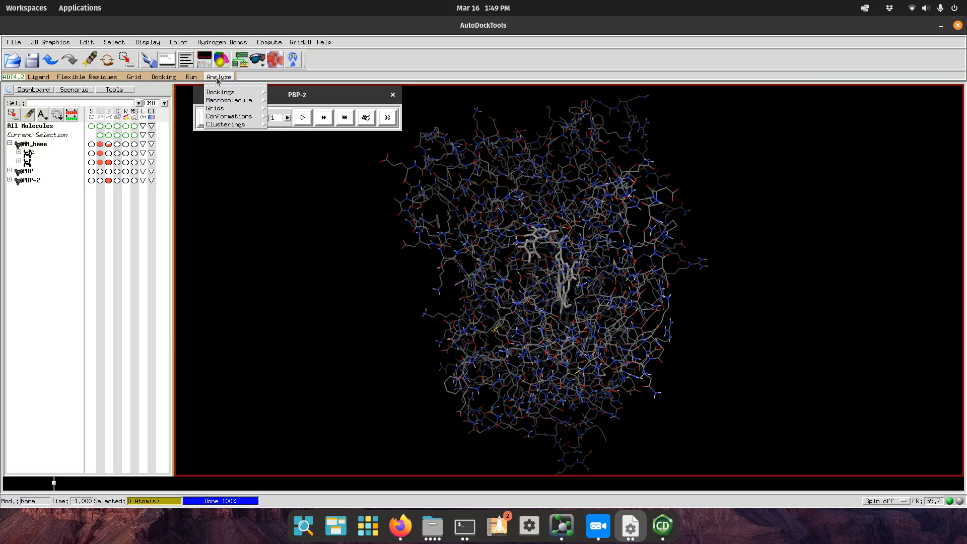
{"action": "mouse_move", "coordinate": [236, 100]}
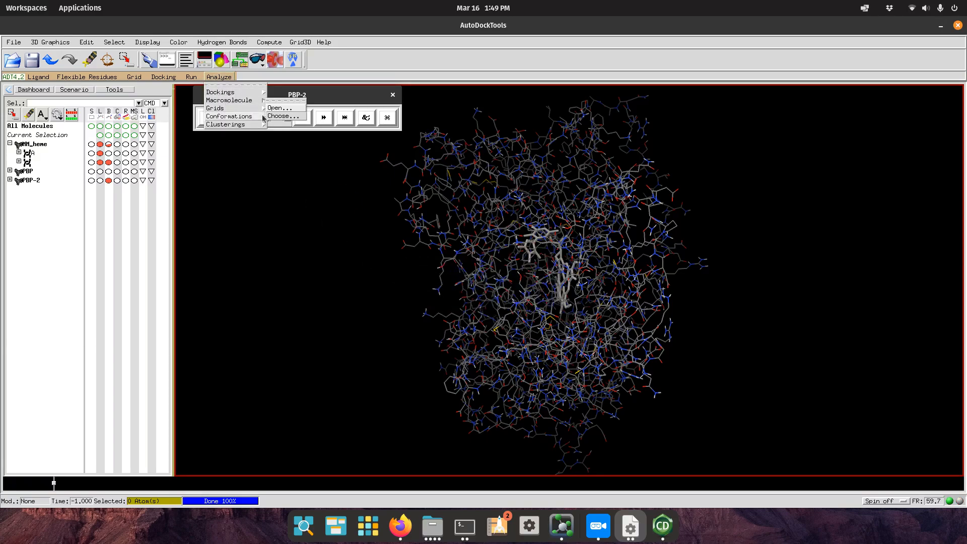
{"action": "left_click", "coordinate": [291, 119]}
{"action": "left_click", "coordinate": [463, 171]}
{"action": "left_click", "coordinate": [462, 248]}
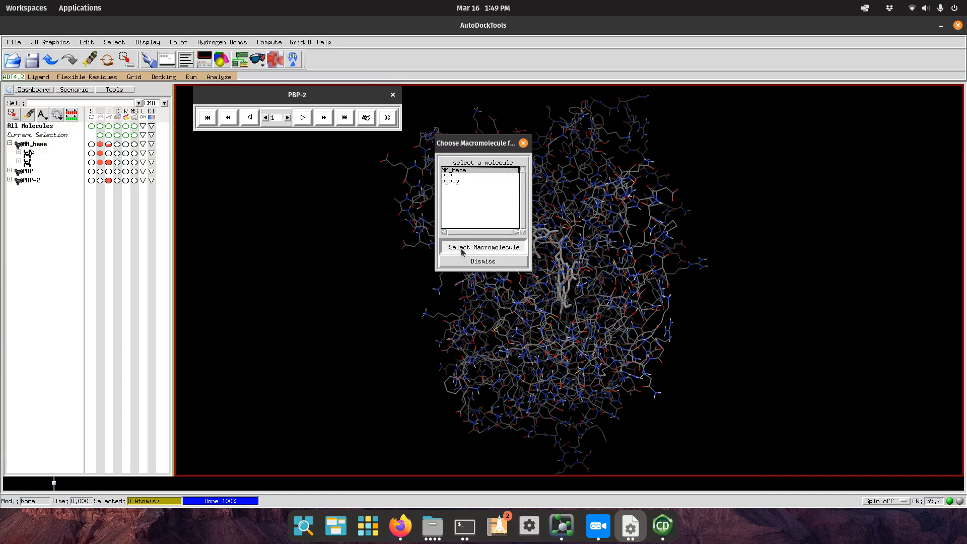
Show the docking's binding-site interactions and move the options dialog to the lower left.
{"action": "left_click", "coordinate": [227, 81]}
{"action": "mouse_move", "coordinate": [235, 96]}
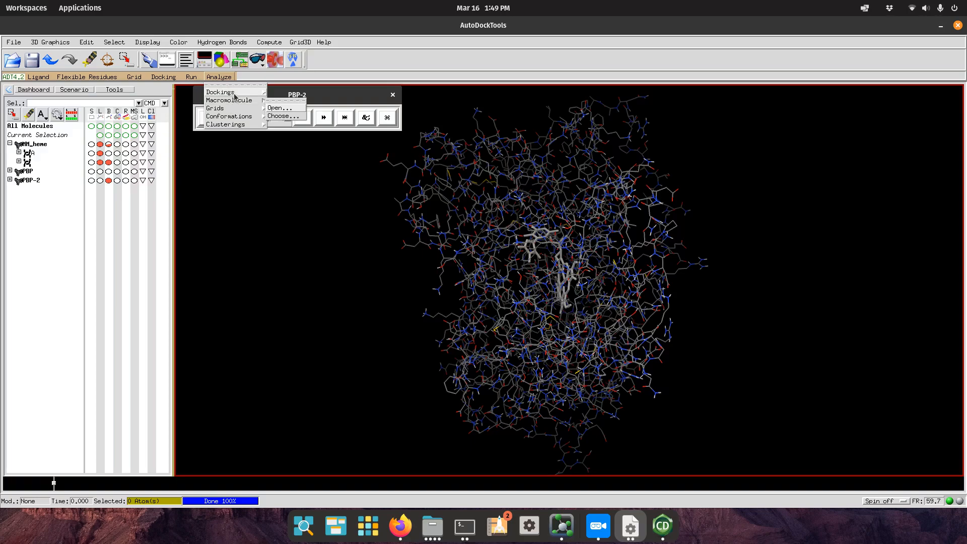
{"action": "left_click", "coordinate": [366, 158]}
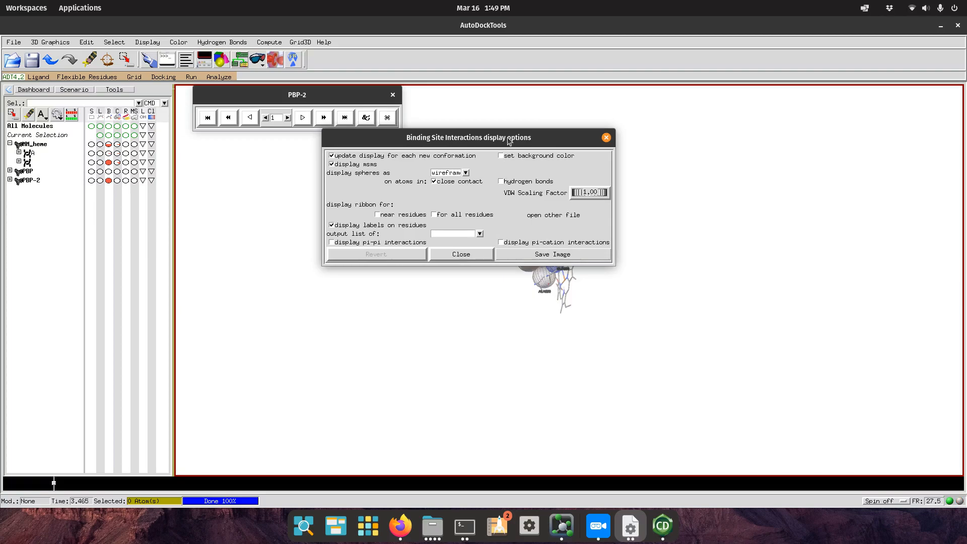
{"action": "left_click_drag", "start_coordinate": [521, 137], "coordinate": [202, 263]}
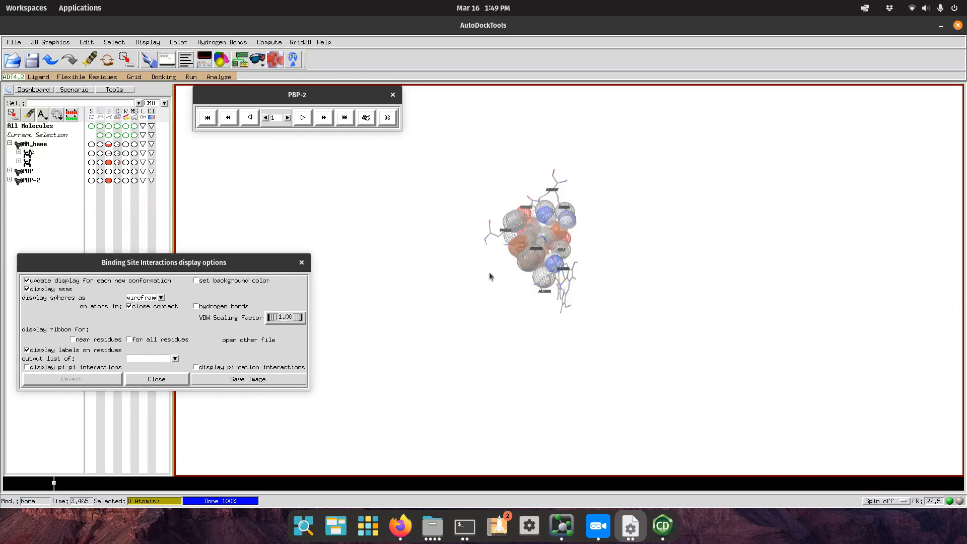
Zoom, pan and rotate to inspect the labelled binding site and porphyrin ring.
{"action": "left_click_drag", "start_coordinate": [571, 252], "coordinate": [578, 272]}
{"action": "scroll", "coordinate": [575, 269], "scroll_direction": "up", "scroll_amount": 12}
{"action": "scroll", "coordinate": [521, 242], "scroll_direction": "down", "scroll_amount": 2}
{"action": "scroll", "coordinate": [520, 242], "scroll_direction": "up", "scroll_amount": 5}
{"action": "scroll", "coordinate": [520, 243], "scroll_direction": "down", "scroll_amount": 7}
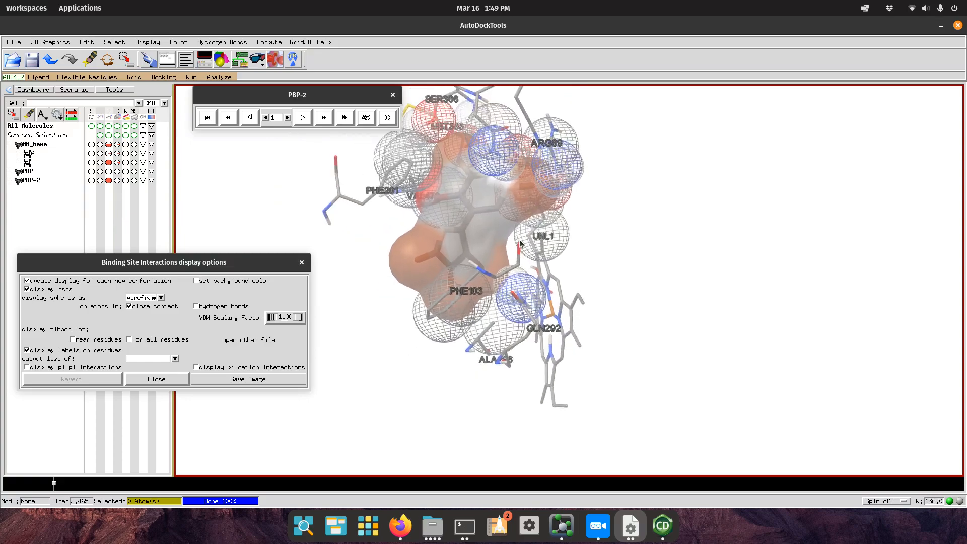
{"action": "scroll", "coordinate": [520, 243], "scroll_direction": "down", "scroll_amount": 3}
{"action": "scroll", "coordinate": [521, 242], "scroll_direction": "up", "scroll_amount": 4}
{"action": "left_click_drag", "start_coordinate": [574, 240], "coordinate": [627, 252]}
{"action": "right_click_drag", "start_coordinate": [628, 253], "coordinate": [604, 286]}
{"action": "left_click_drag", "start_coordinate": [552, 250], "coordinate": [707, 239]}
{"action": "left_click_drag", "start_coordinate": [595, 294], "coordinate": [527, 326]}
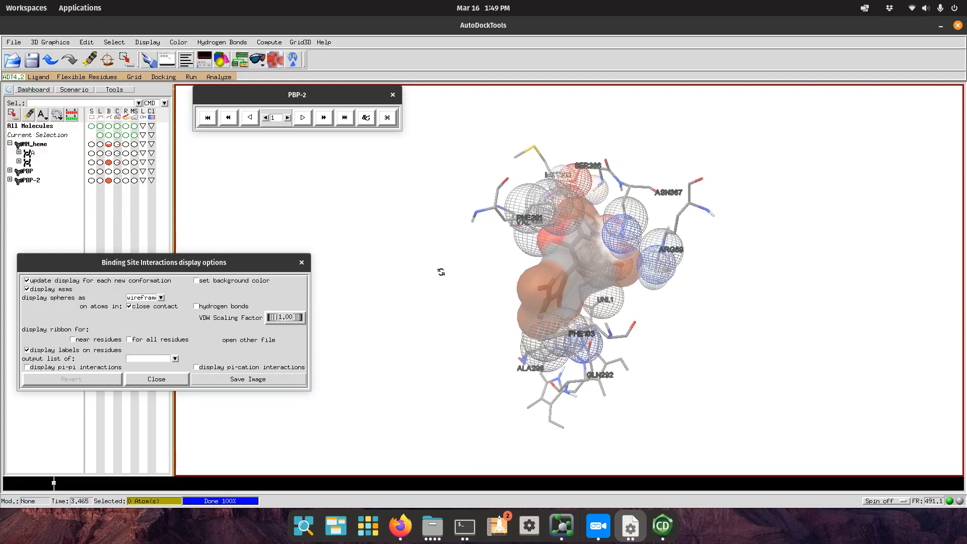
Advance to docked conformation 2 and rotate to view its contacts.
{"action": "left_click", "coordinate": [287, 118]}
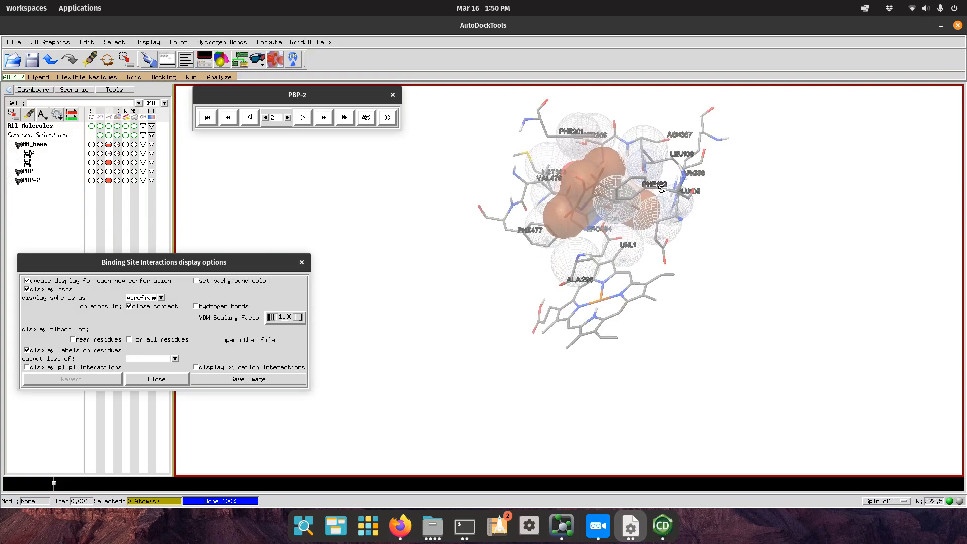
{"action": "left_click_drag", "start_coordinate": [578, 311], "coordinate": [647, 118]}
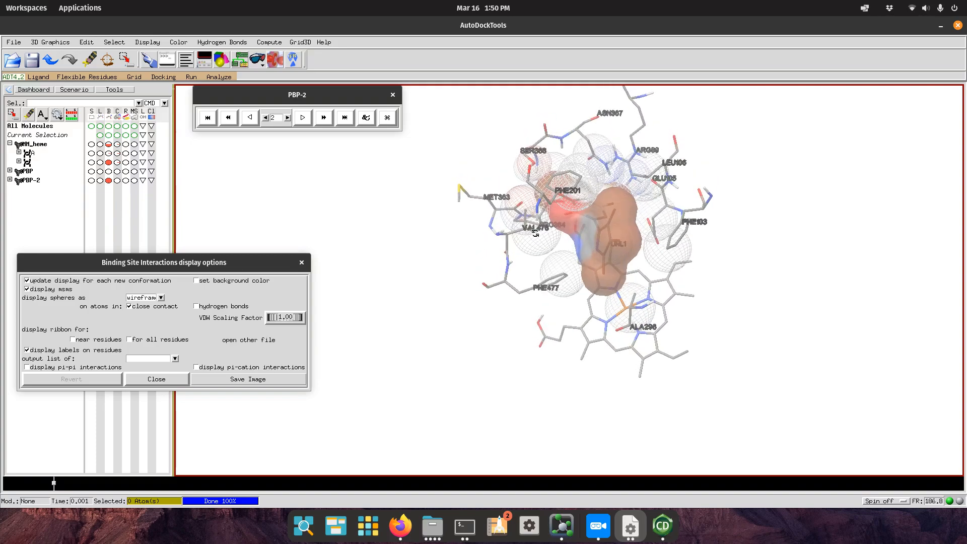
{"action": "left_click_drag", "start_coordinate": [599, 191], "coordinate": [585, 151]}
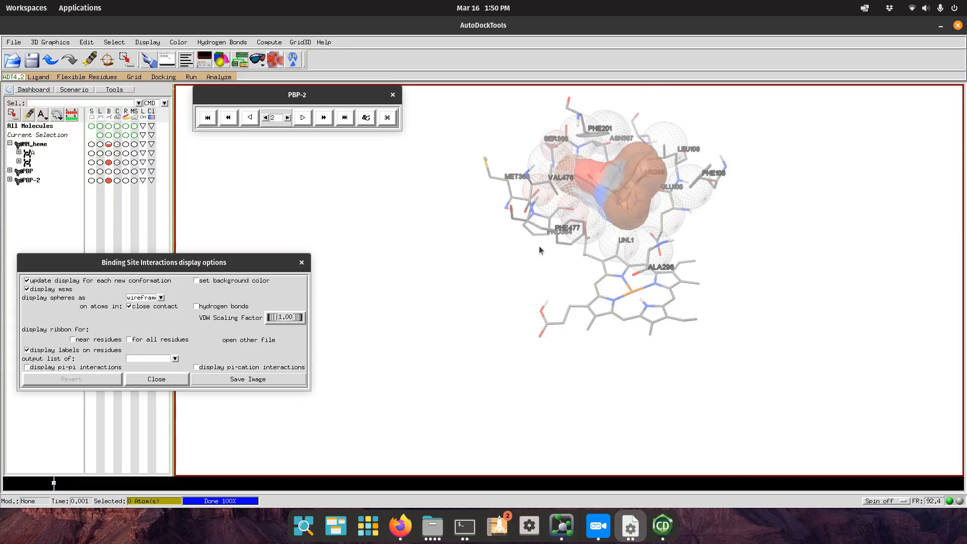
{"action": "left_click_drag", "start_coordinate": [718, 198], "coordinate": [652, 227]}
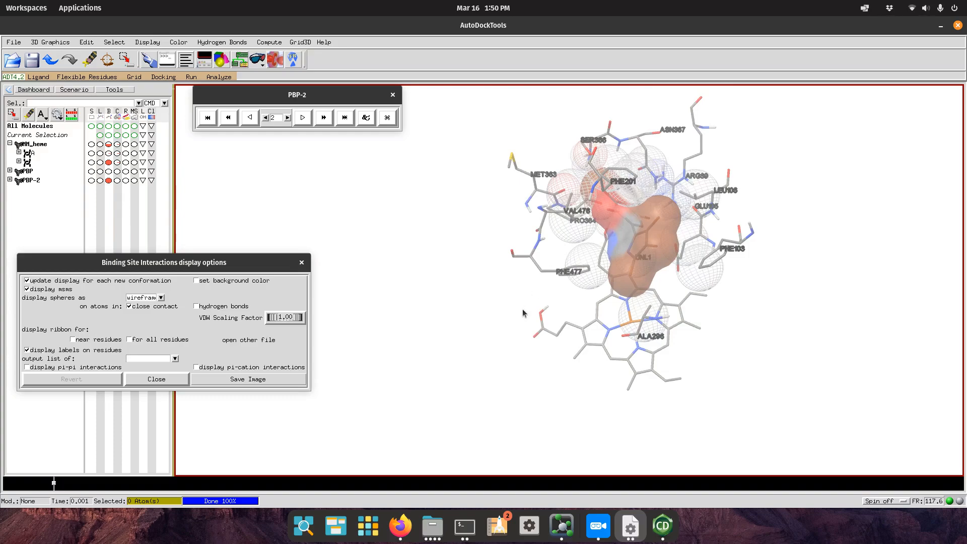
{"action": "left_click_drag", "start_coordinate": [706, 265], "coordinate": [745, 189]}
{"action": "left_click_drag", "start_coordinate": [720, 237], "coordinate": [700, 311]}
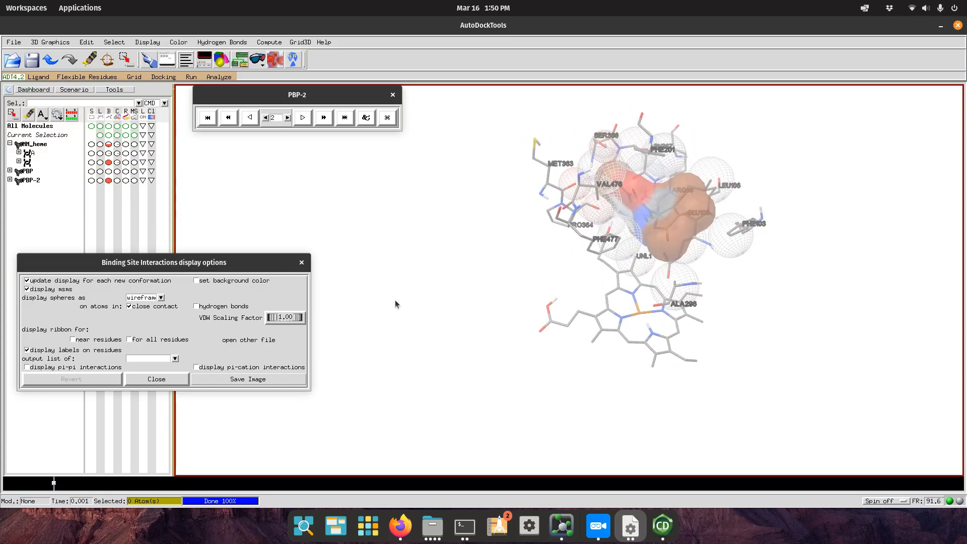
Start Save Image, cancel the file choice and dismiss it, then close the interaction options.
{"action": "left_click", "coordinate": [239, 381]}
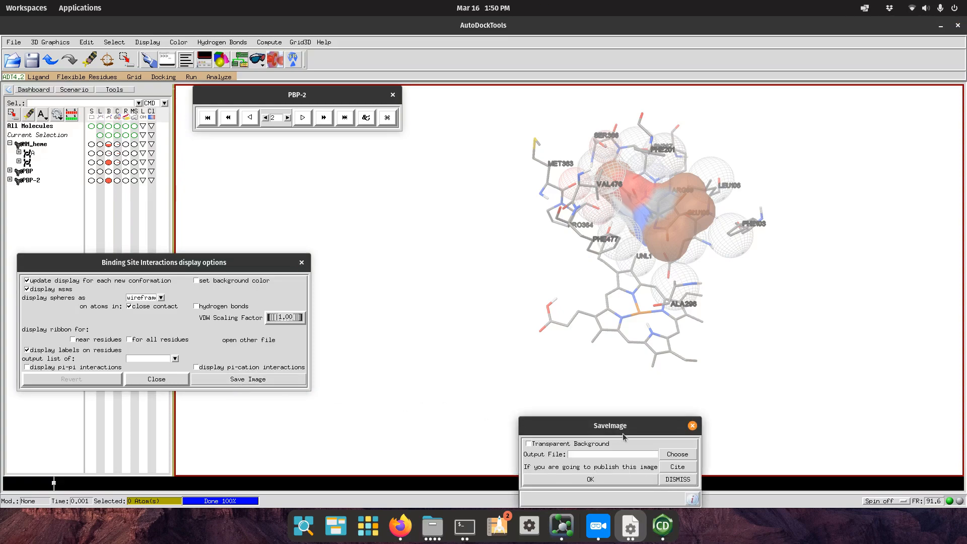
{"action": "left_click_drag", "start_coordinate": [624, 436], "coordinate": [578, 356]}
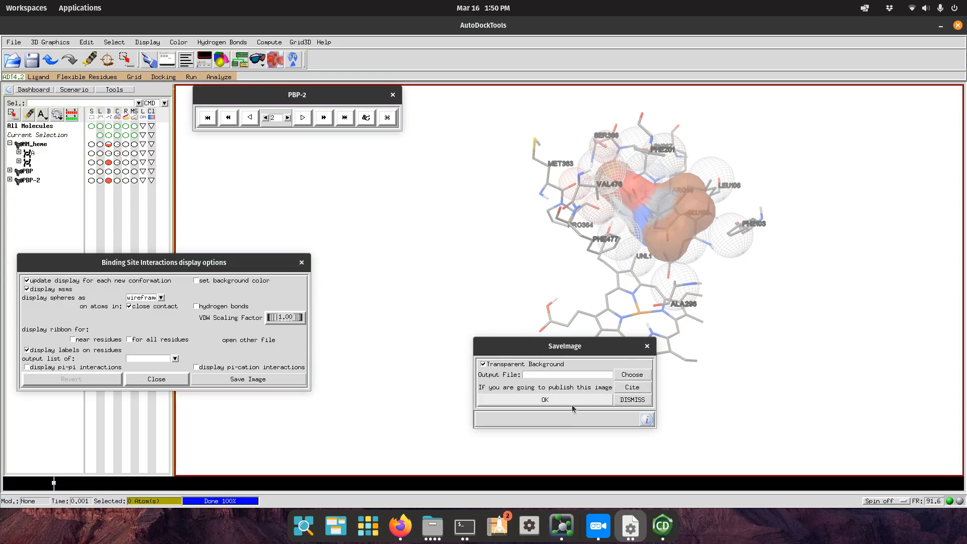
{"action": "left_click", "coordinate": [637, 377]}
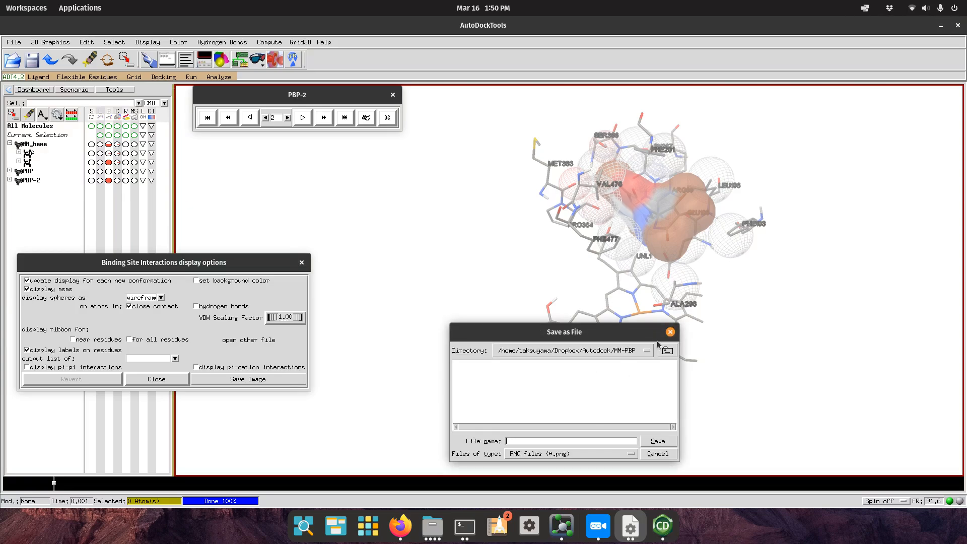
{"action": "left_click", "coordinate": [670, 332]}
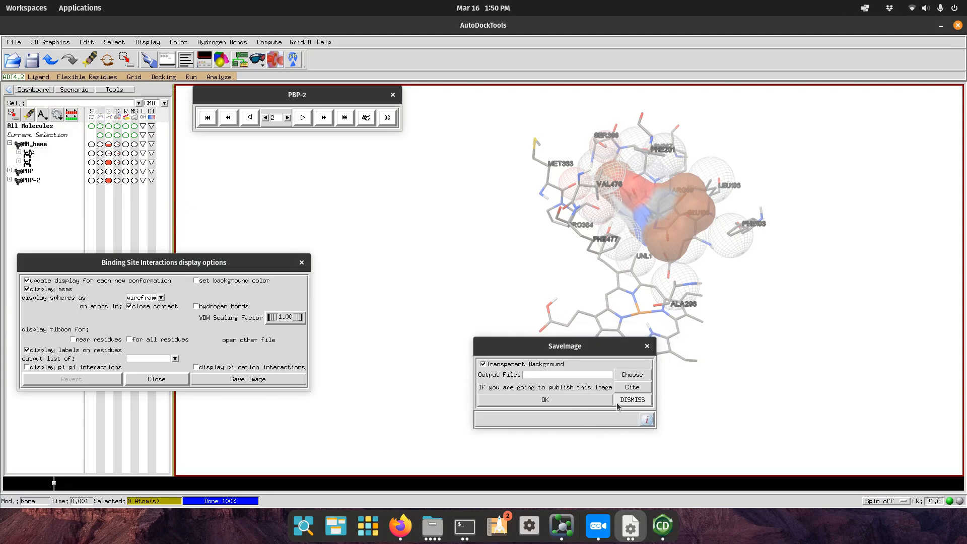
{"action": "left_click", "coordinate": [632, 399]}
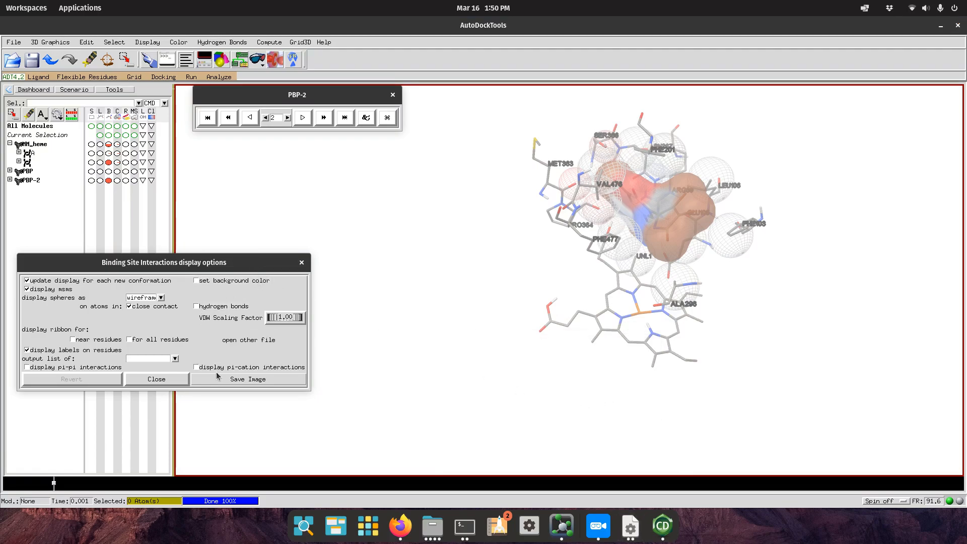
{"action": "left_click_drag", "start_coordinate": [630, 214], "coordinate": [656, 174]}
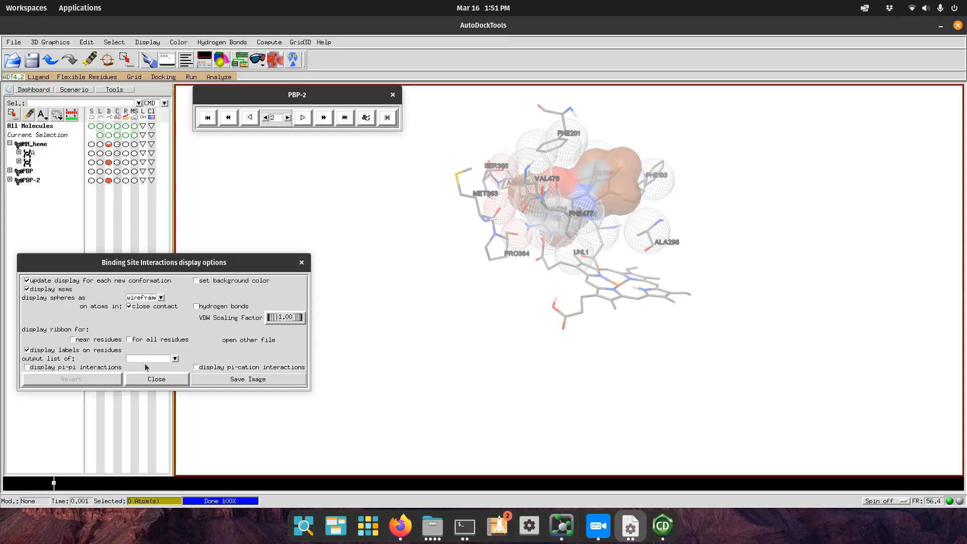
{"action": "left_click", "coordinate": [157, 379]}
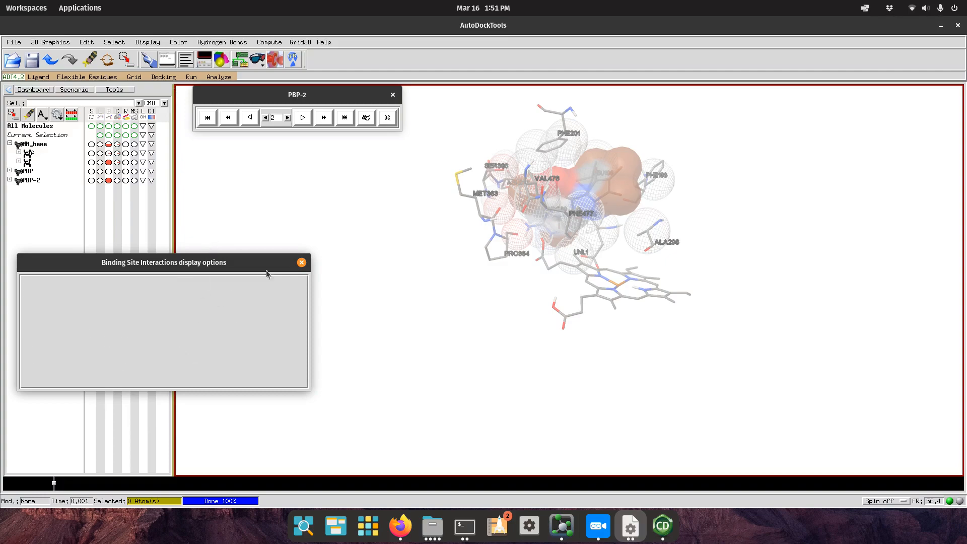
Close the PBP-2 conformation player and select all 17 ligand atoms via its S column.
{"action": "left_click_drag", "start_coordinate": [300, 267], "coordinate": [725, 225]}
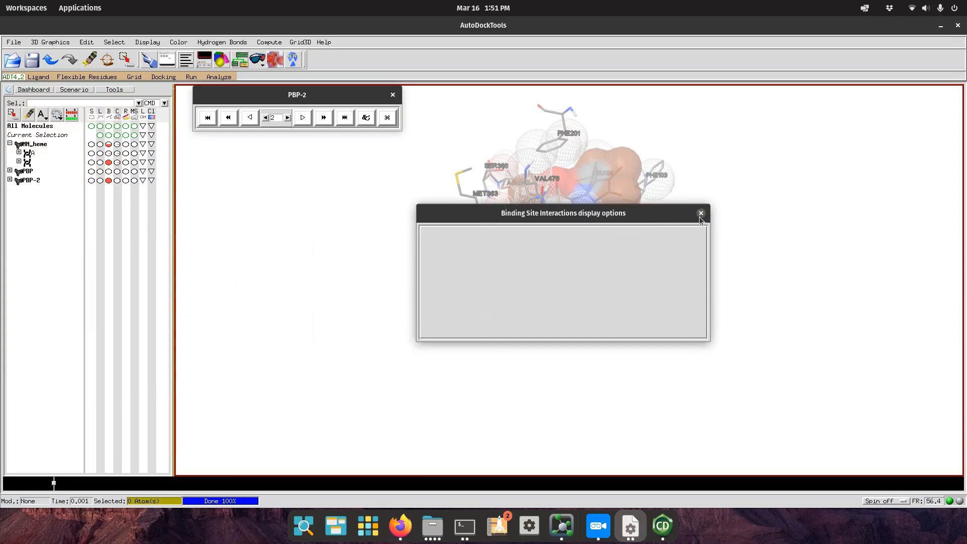
{"action": "left_click_drag", "start_coordinate": [231, 229], "coordinate": [433, 346]}
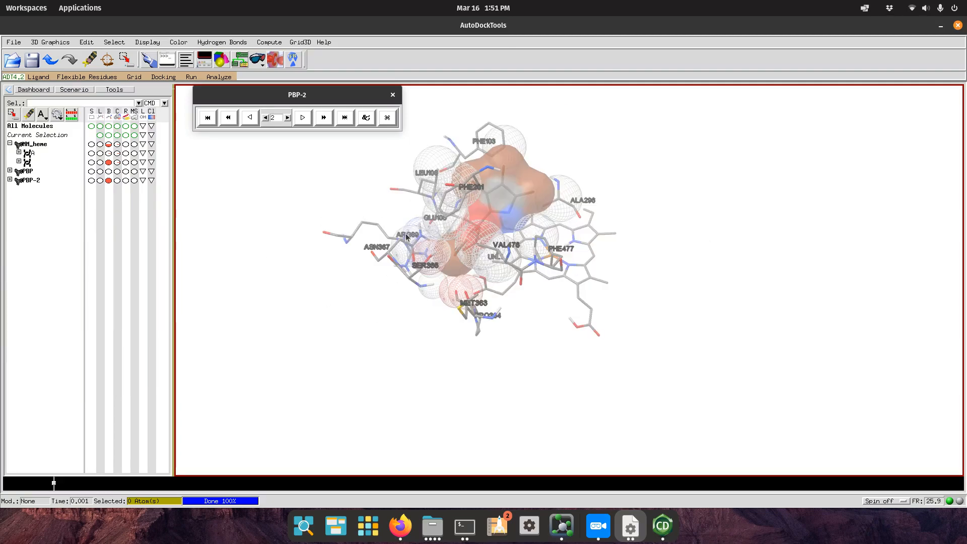
{"action": "left_click_drag", "start_coordinate": [302, 222], "coordinate": [476, 355]}
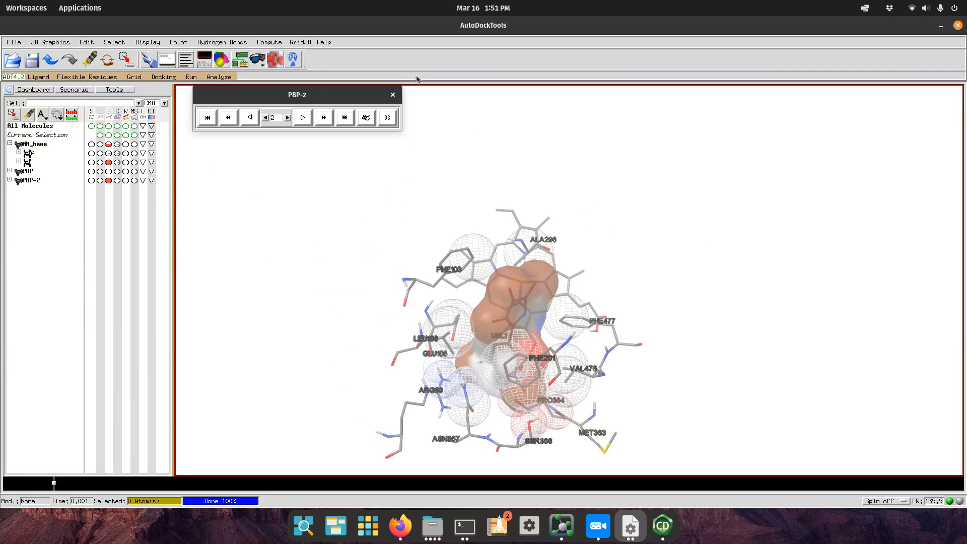
{"action": "left_click", "coordinate": [392, 95]}
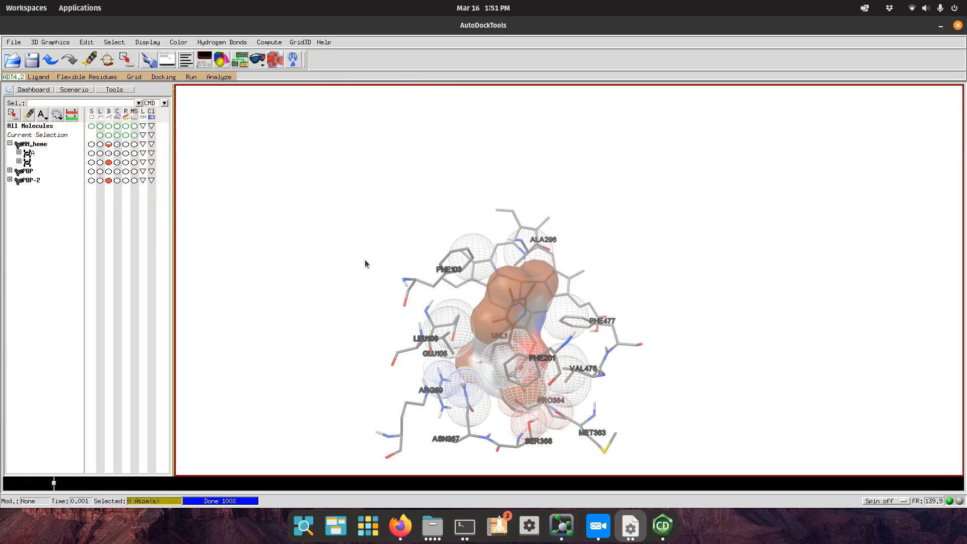
{"action": "left_click_drag", "start_coordinate": [555, 371], "coordinate": [364, 189]}
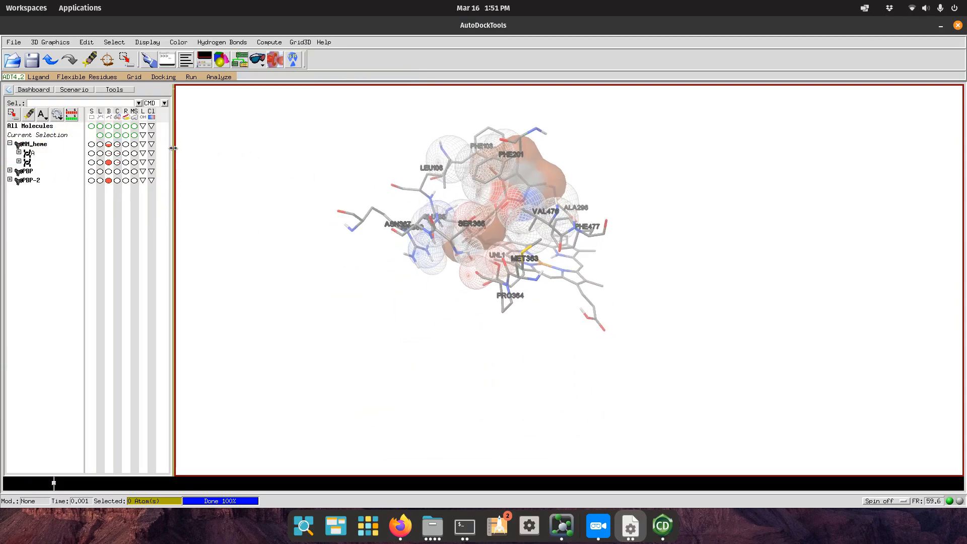
{"action": "left_click", "coordinate": [91, 180]}
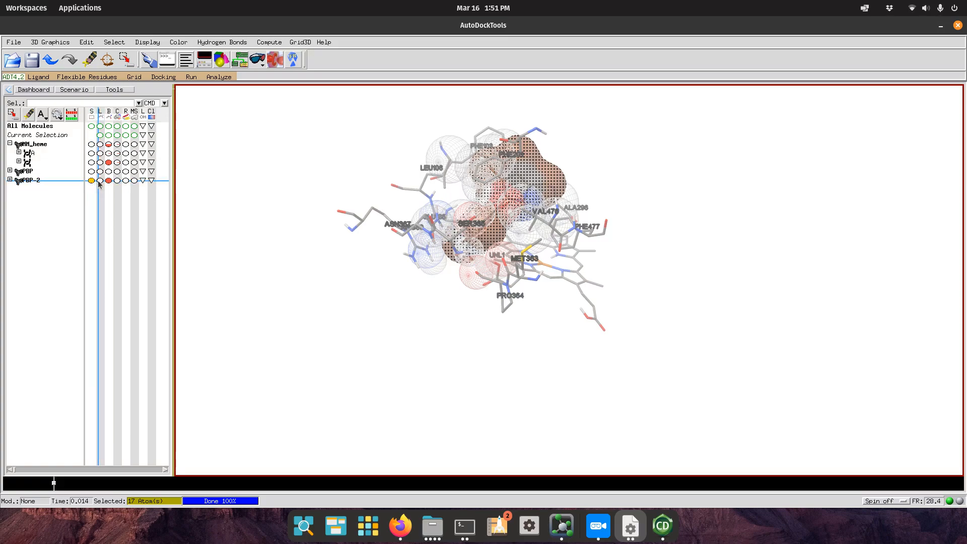
Select MM_heme, toggle its lines off and back on, and target Current Selection.
{"action": "left_click", "coordinate": [92, 145]}
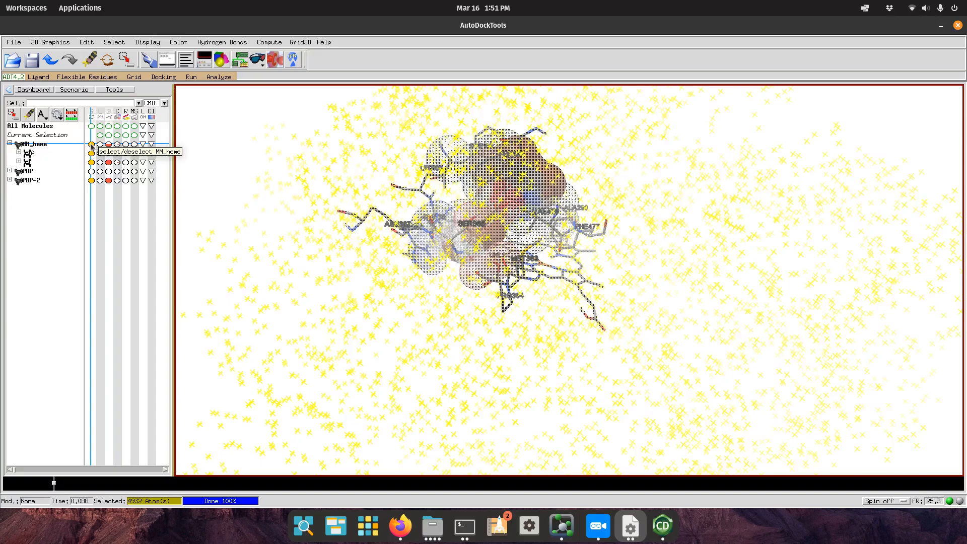
{"action": "left_click", "coordinate": [100, 144]}
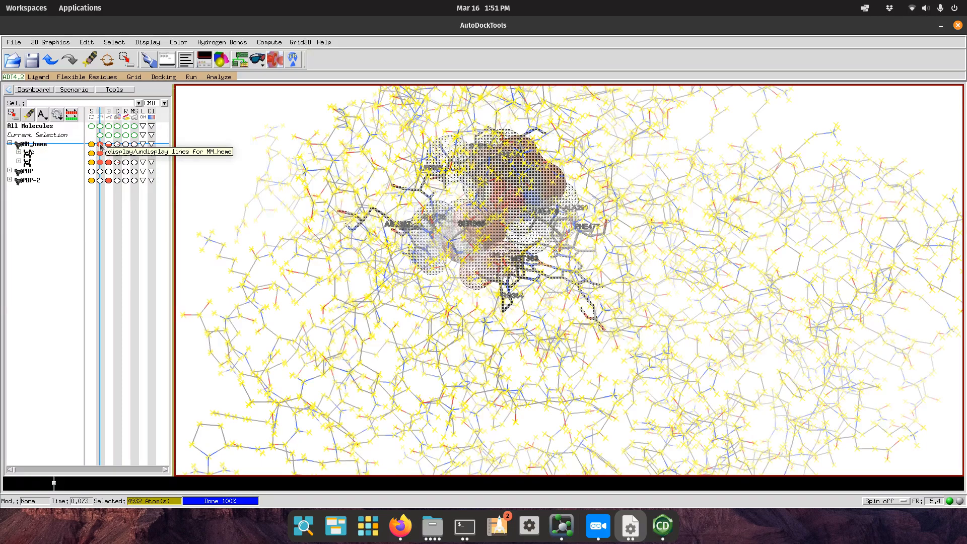
{"action": "left_click", "coordinate": [100, 144]}
{"action": "left_click", "coordinate": [100, 145]}
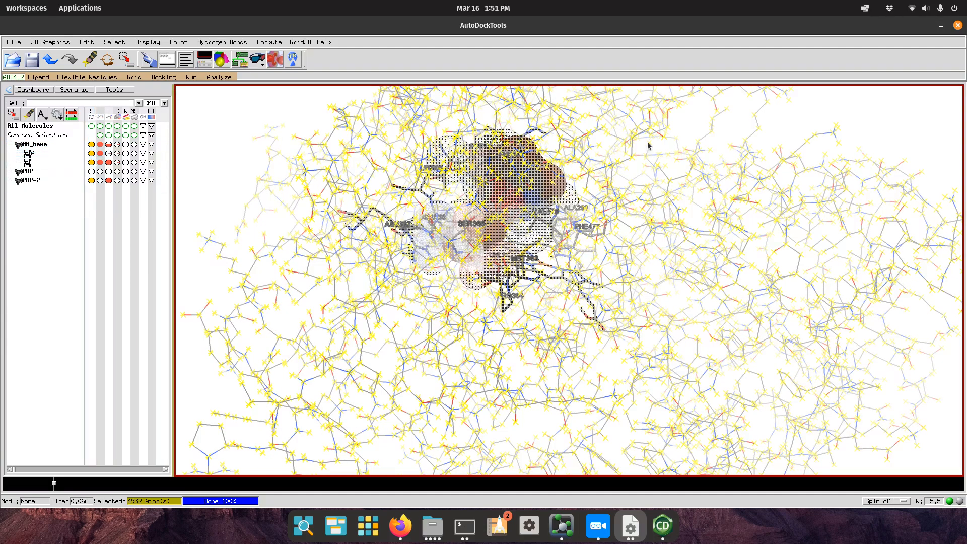
{"action": "left_click", "coordinate": [37, 135]}
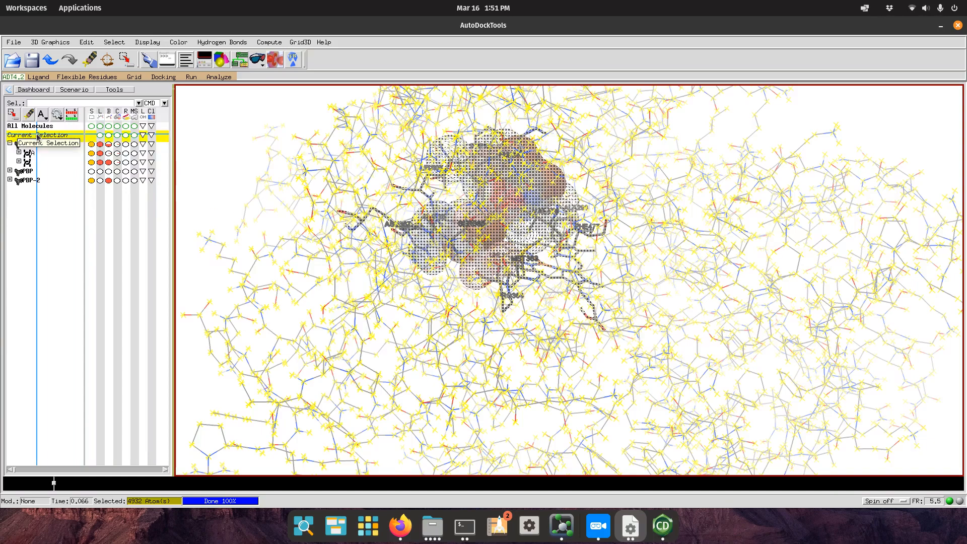
Clone the selection as clone_0, then clear the selection and select all 4932 clone_0 atoms.
{"action": "right_click", "coordinate": [38, 136]}
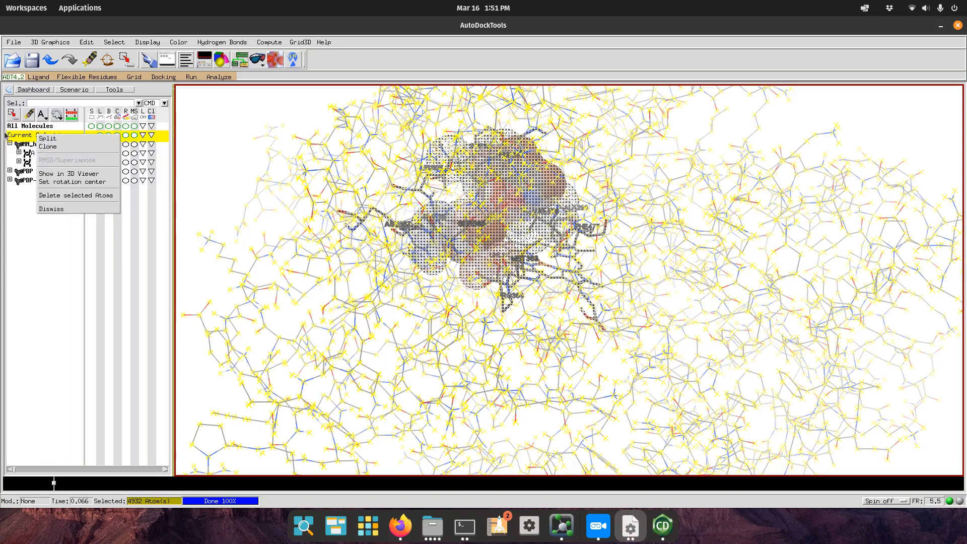
{"action": "left_click", "coordinate": [48, 147]}
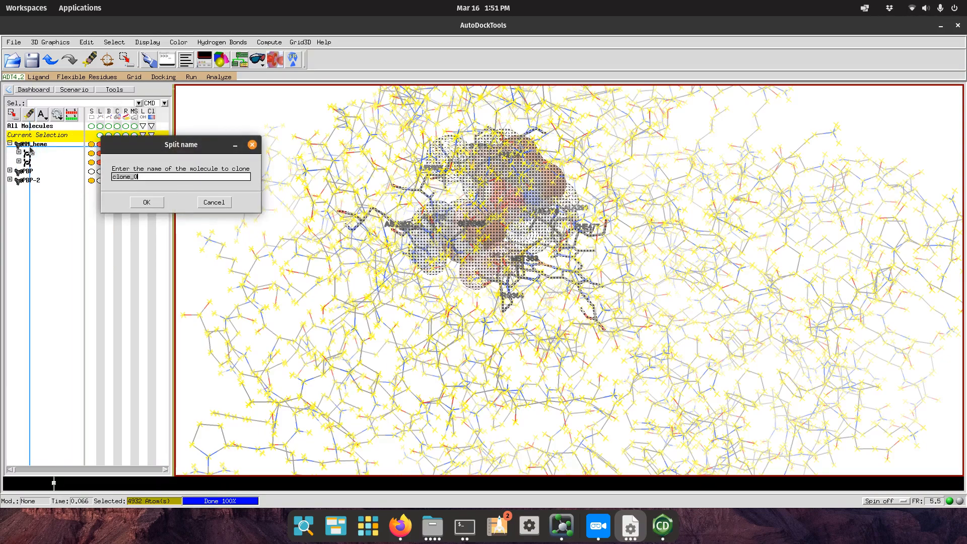
{"action": "left_click", "coordinate": [147, 202]}
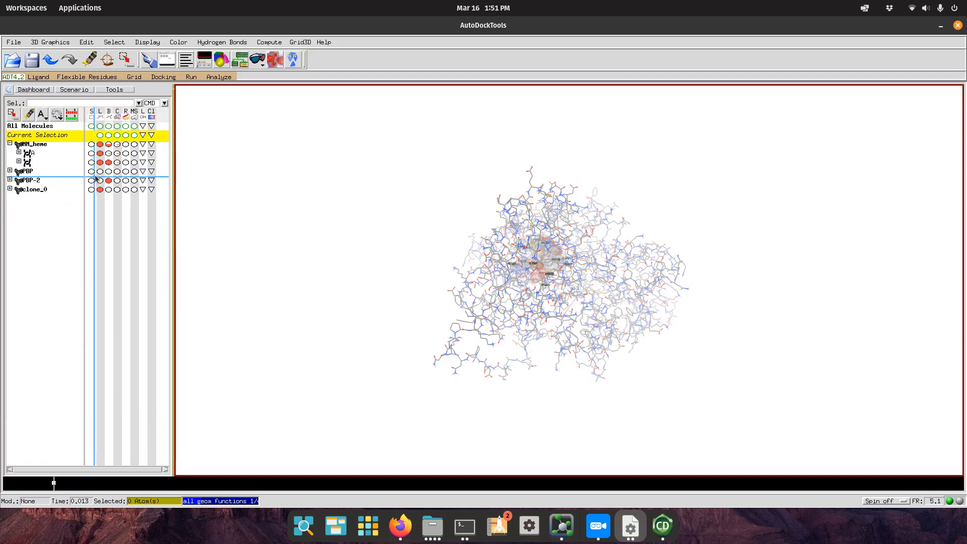
{"action": "left_click", "coordinate": [46, 134]}
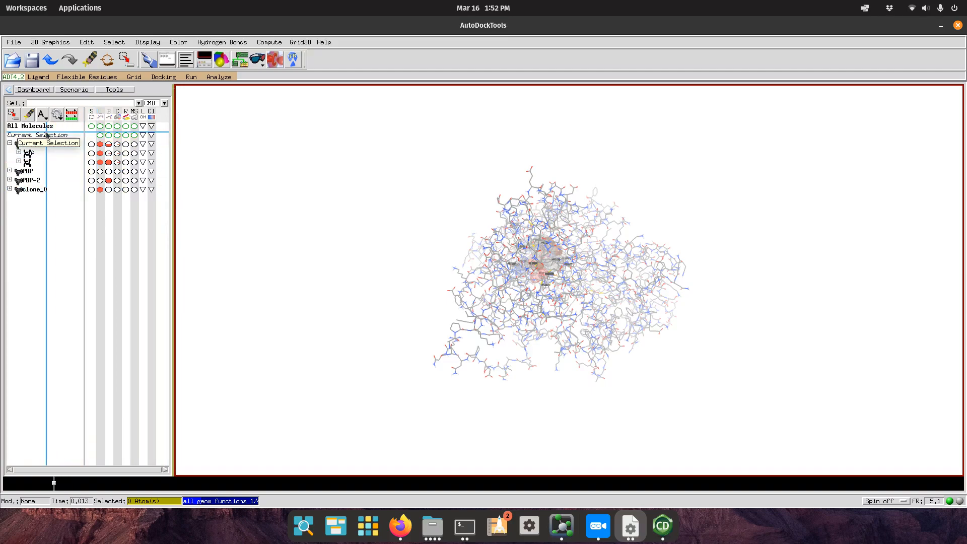
{"action": "left_click", "coordinate": [91, 189]}
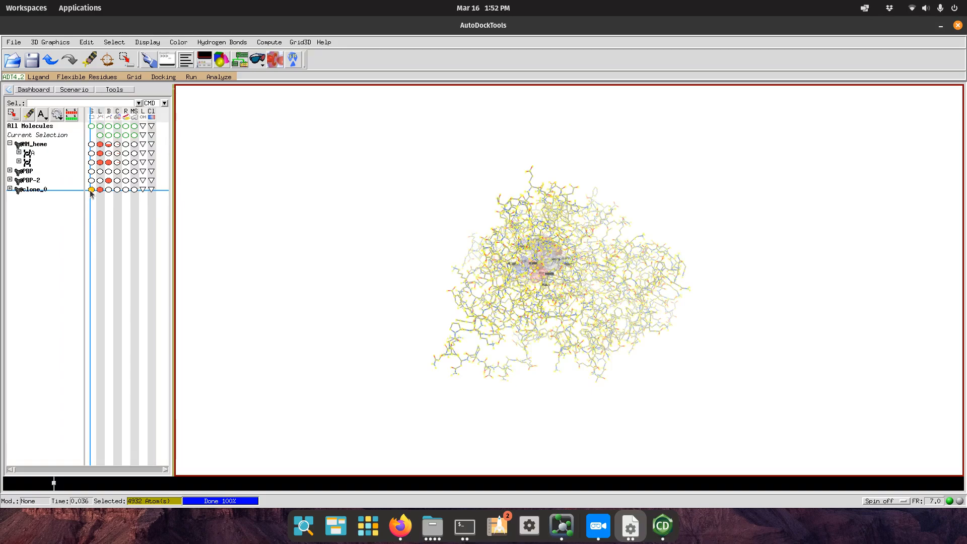
{"action": "mouse_move", "coordinate": [429, 230]}
{"action": "left_mouse_down"}
{"action": "mouse_move", "coordinate": [441, 282]}
{"action": "mouse_move", "coordinate": [683, 363]}
{"action": "mouse_move", "coordinate": [470, 321]}
{"action": "mouse_move", "coordinate": [544, 227]}
{"action": "mouse_move", "coordinate": [589, 328]}
{"action": "mouse_move", "coordinate": [569, 338]}
{"action": "left_mouse_up"}
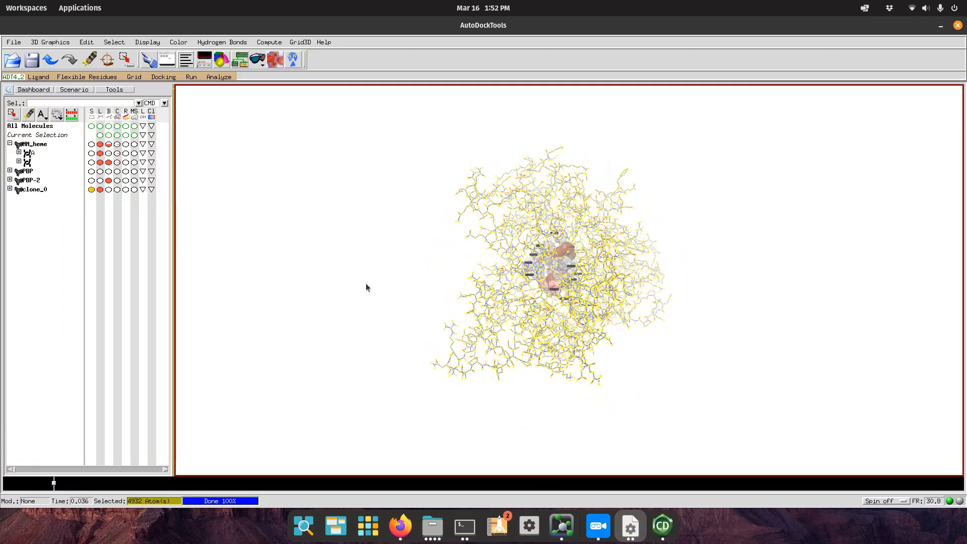
Write the clone_0 molecule out as clone_0.pdb using Write PDB.
{"action": "left_click", "coordinate": [14, 42]}
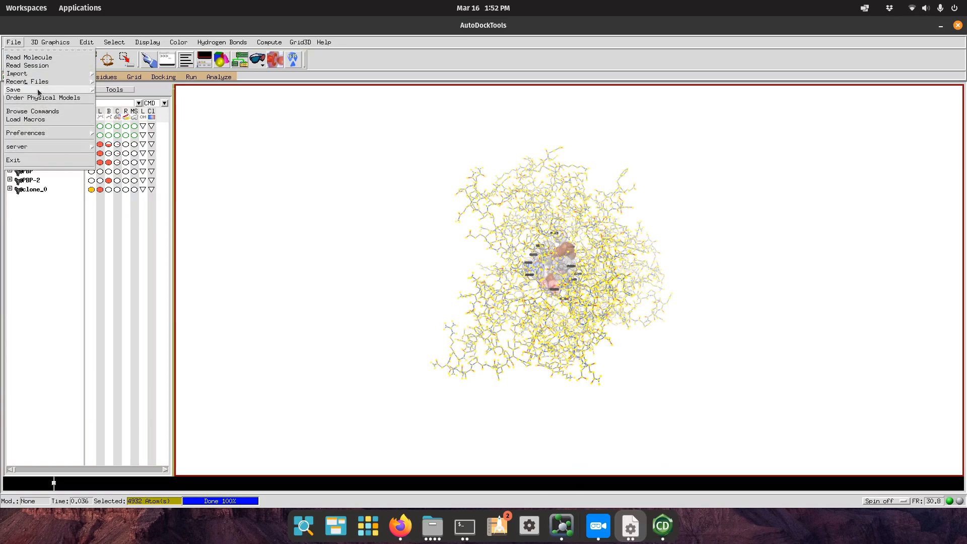
{"action": "mouse_move", "coordinate": [93, 91]}
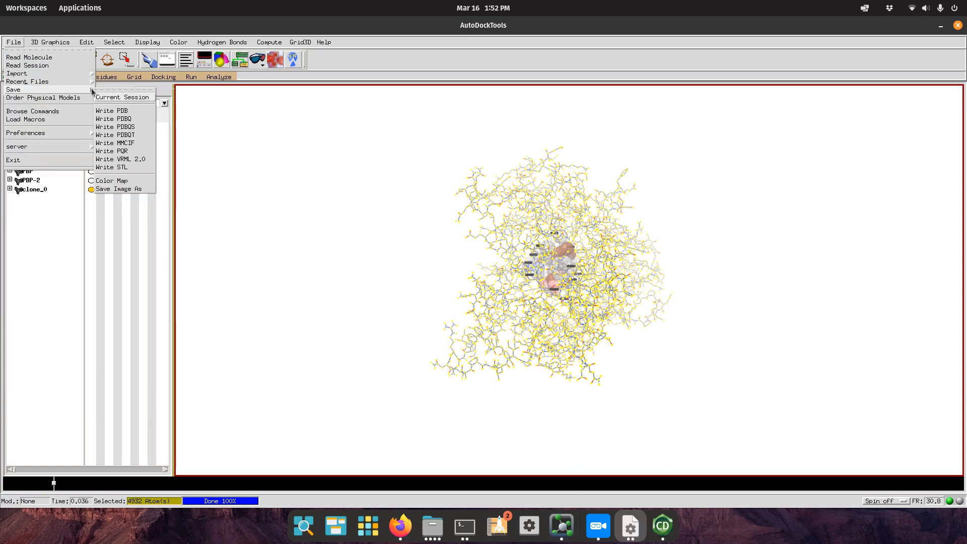
{"action": "left_click", "coordinate": [104, 112]}
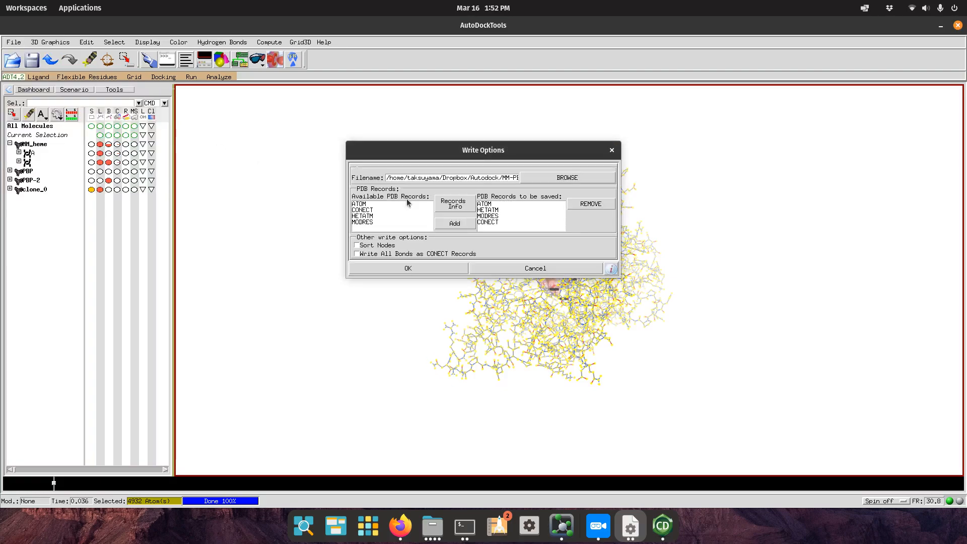
{"action": "left_click", "coordinate": [513, 176]}
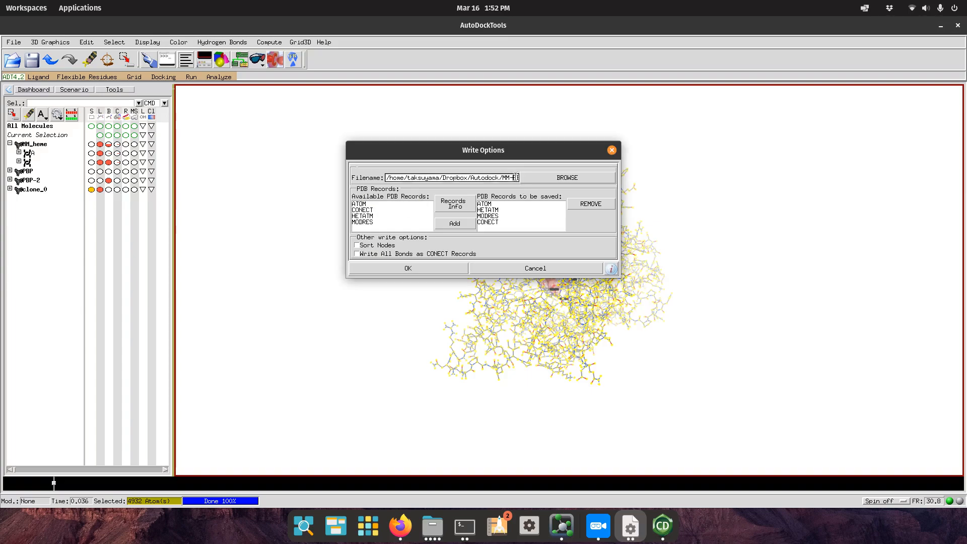
{"action": "left_click", "coordinate": [444, 271]}
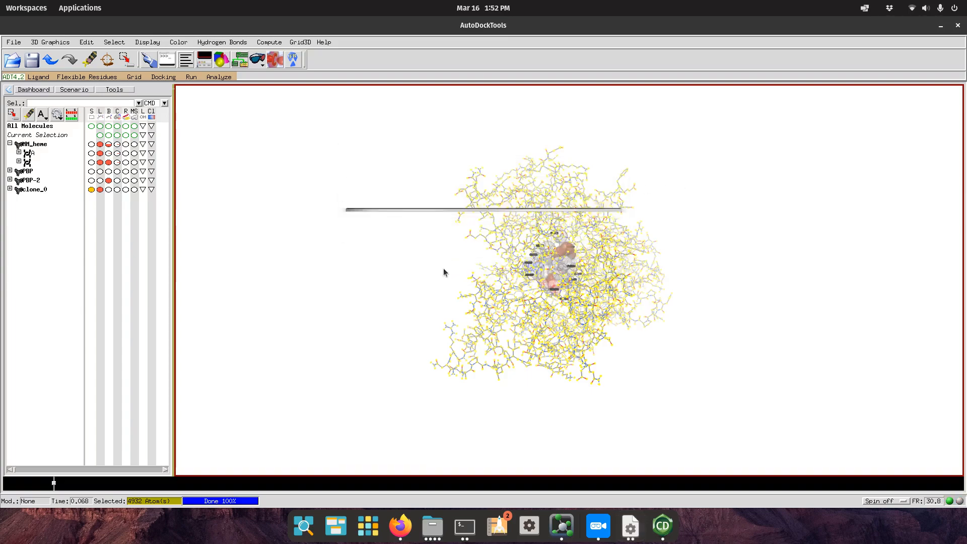
Confirm clone_0.pdb (399.6 kB) is listed in the MM-PBP folder in the file manager.
{"action": "left_click", "coordinate": [432, 526]}
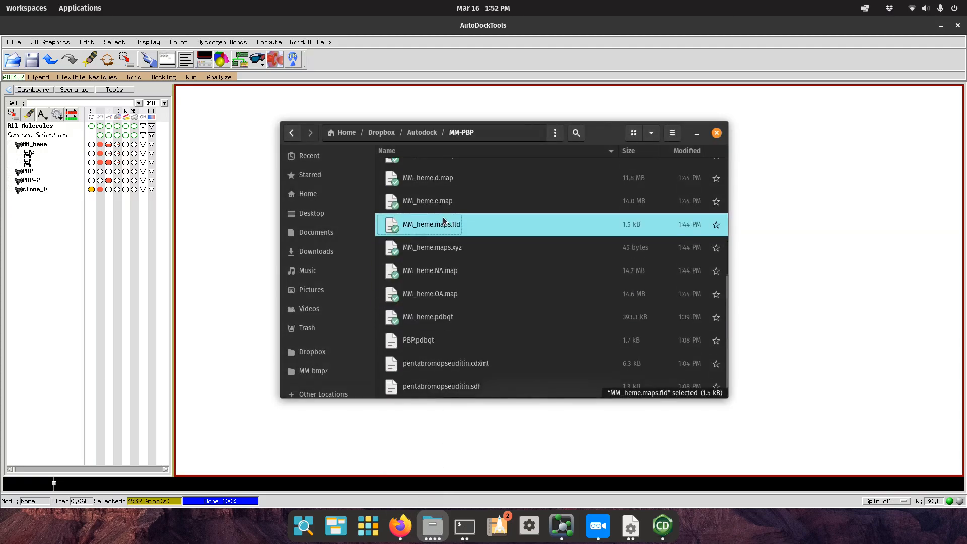
{"action": "scroll", "coordinate": [453, 218], "scroll_direction": "up", "scroll_amount": 10}
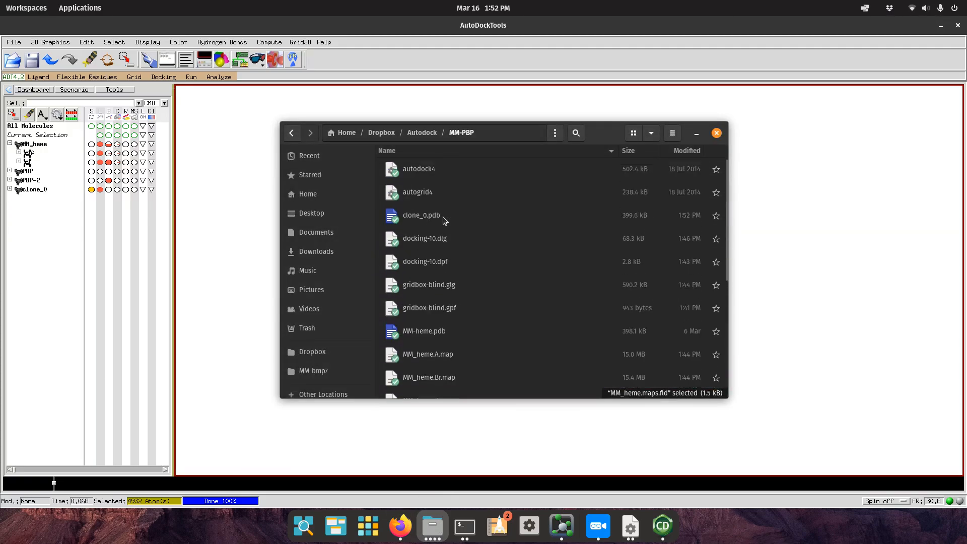
{"action": "left_click", "coordinate": [465, 212]}
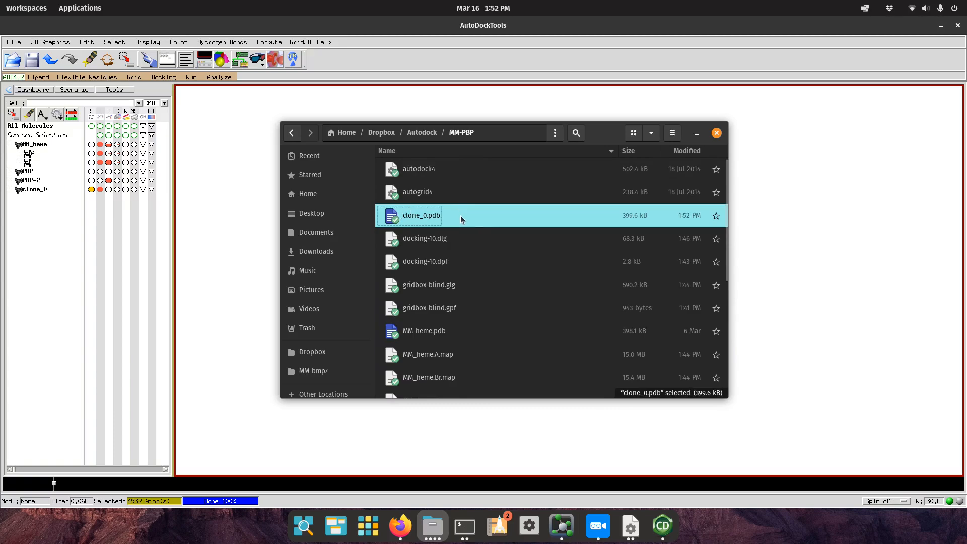
In PyMOL, start a new default PyMOL window and maximize it to full screen.
{"action": "left_click", "coordinate": [561, 526]}
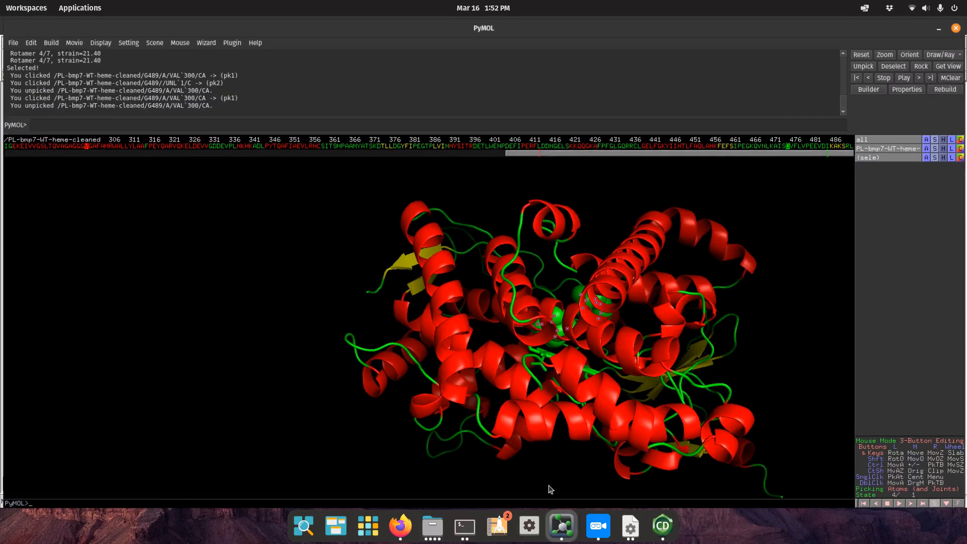
{"action": "left_click", "coordinate": [8, 41]}
{"action": "mouse_move", "coordinate": [17, 82]}
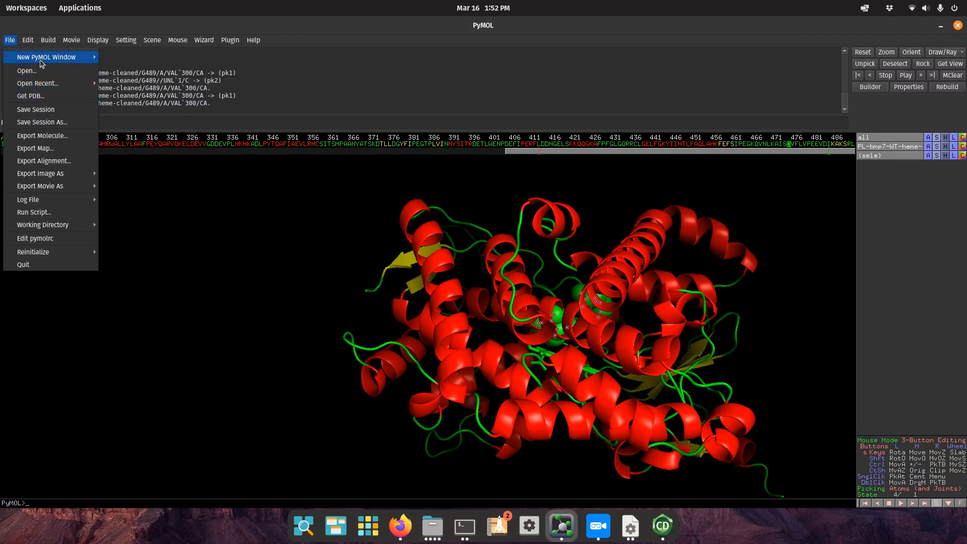
{"action": "mouse_move", "coordinate": [43, 58]}
{"action": "left_click", "coordinate": [125, 58]}
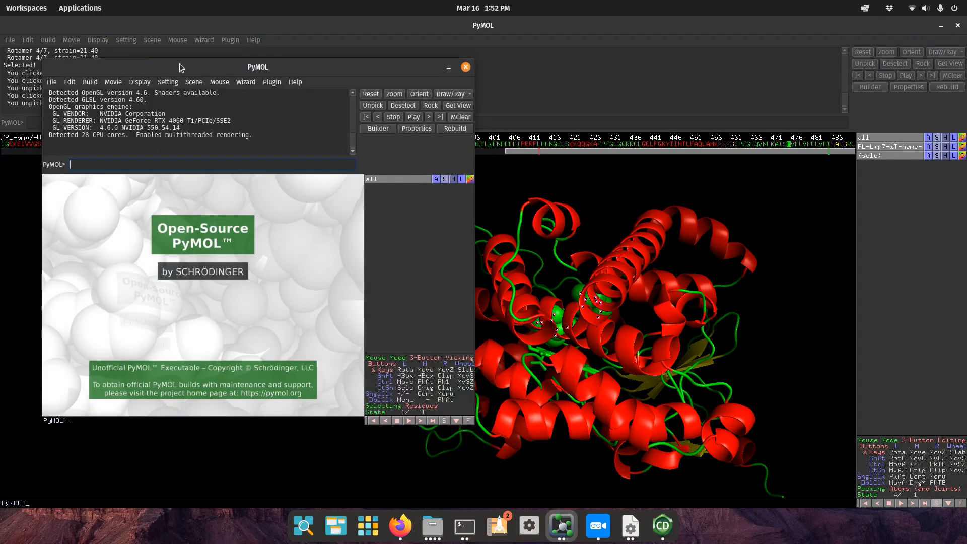
{"action": "double_click", "coordinate": [190, 69]}
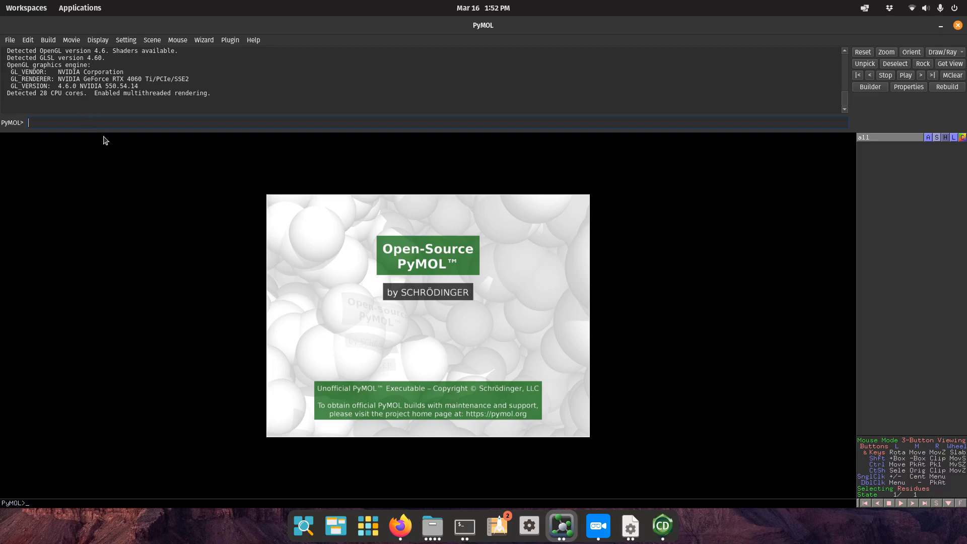
Open clone_0.pdb from the Dropbox/Autodock/MM-PBP folder.
{"action": "left_click", "coordinate": [9, 40]}
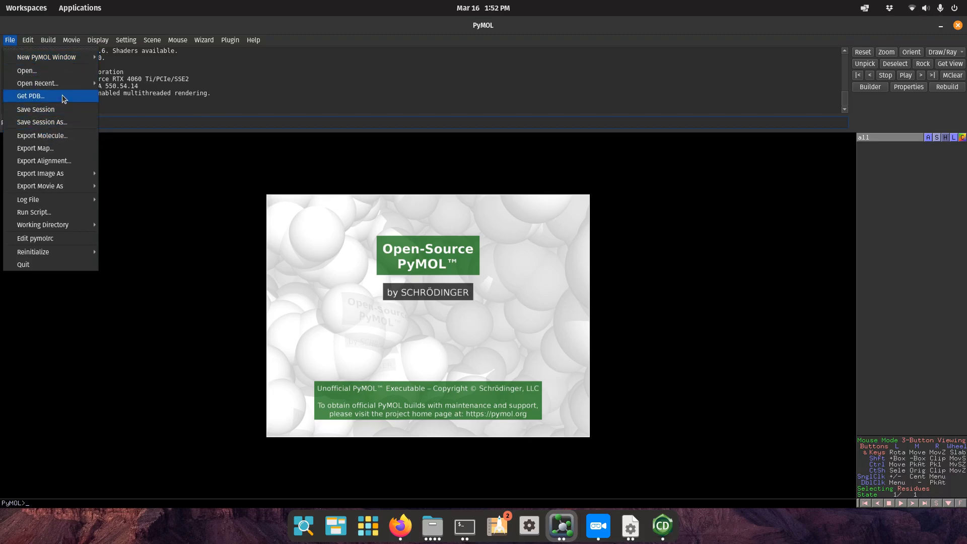
{"action": "left_click", "coordinate": [44, 71]}
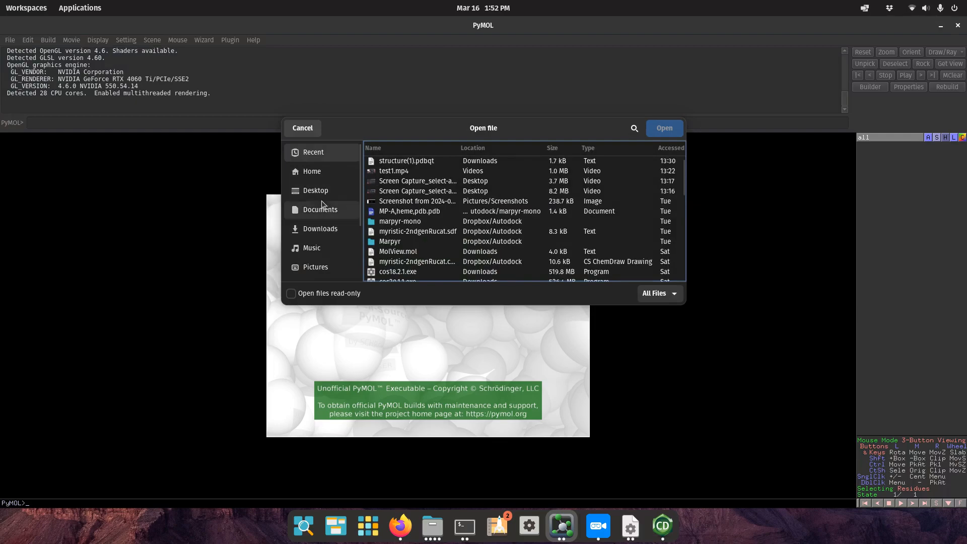
{"action": "scroll", "coordinate": [311, 245], "scroll_direction": "down", "scroll_amount": 3}
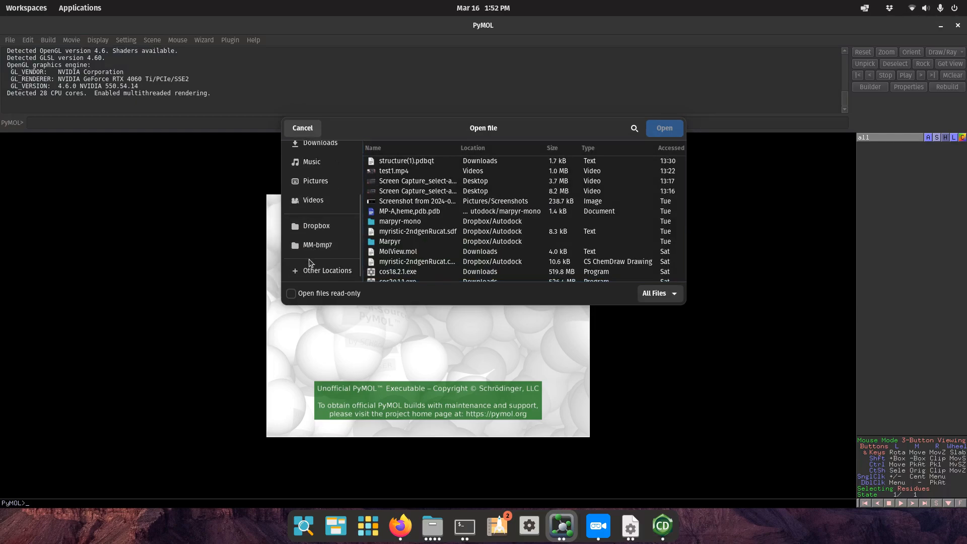
{"action": "left_click", "coordinate": [322, 225]}
{"action": "double_click", "coordinate": [394, 225]}
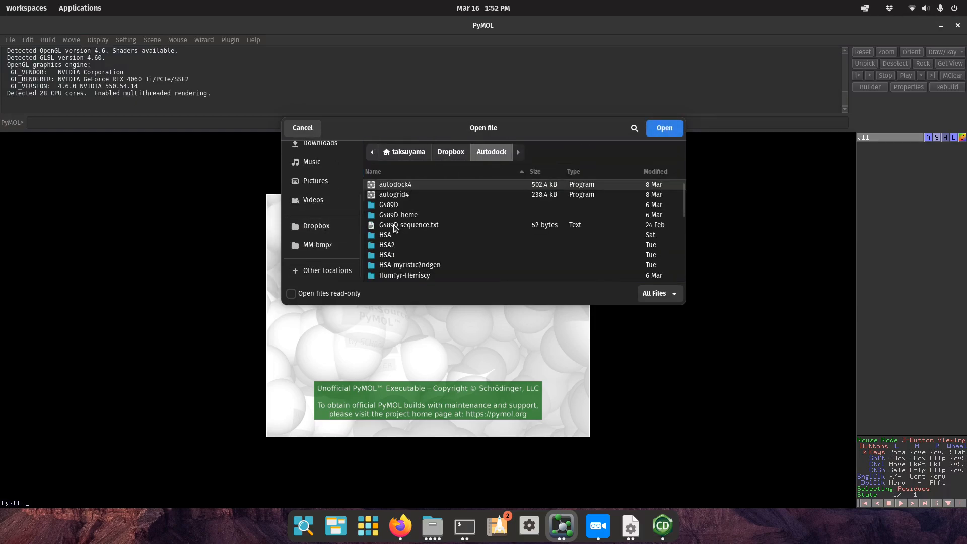
{"action": "scroll", "coordinate": [394, 228], "scroll_direction": "down", "scroll_amount": 5}
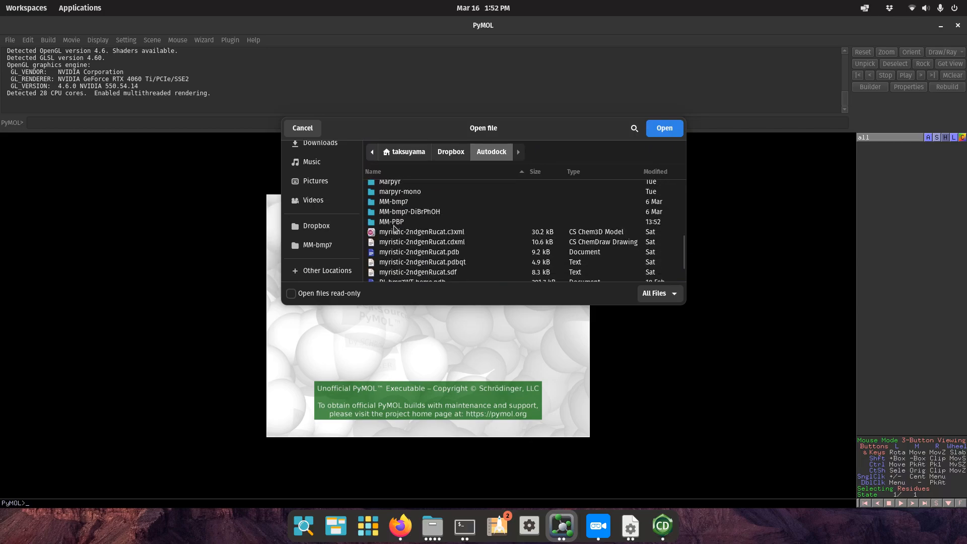
{"action": "double_click", "coordinate": [394, 225]}
{"action": "double_click", "coordinate": [397, 207]}
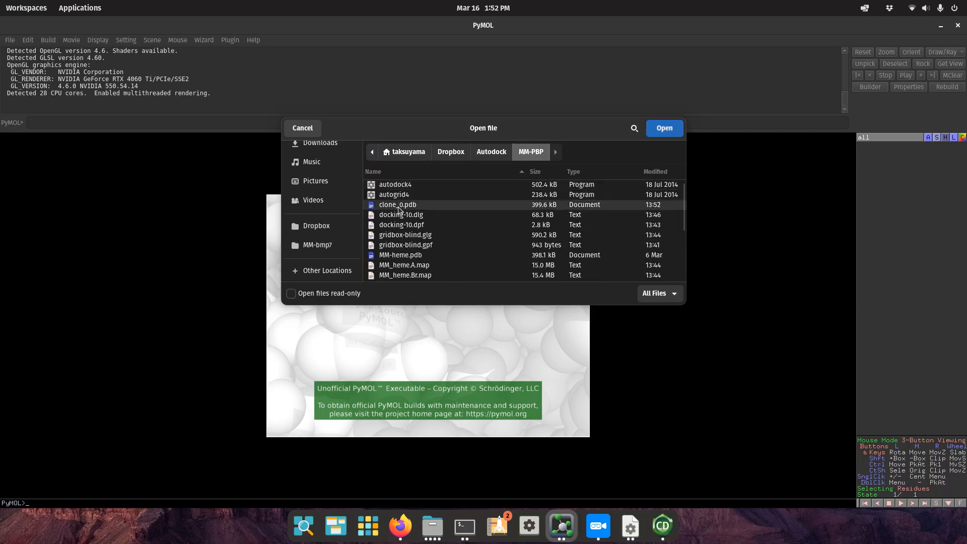
Rotate the clone_0 cartoon and docked ligand to inspect several sides, then bring up Blue Recorder.
{"action": "left_click_drag", "start_coordinate": [522, 276], "coordinate": [447, 158]}
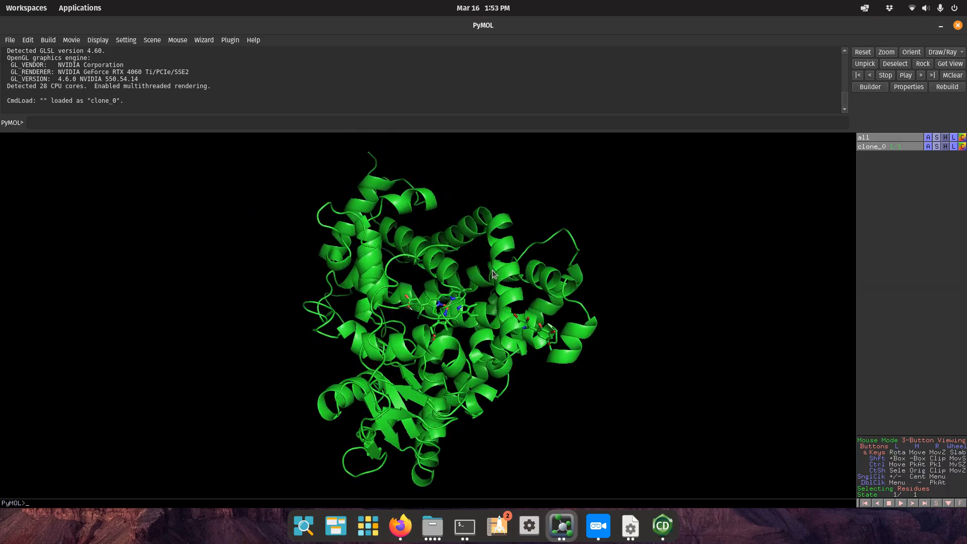
{"action": "left_click_drag", "start_coordinate": [493, 274], "coordinate": [469, 232]}
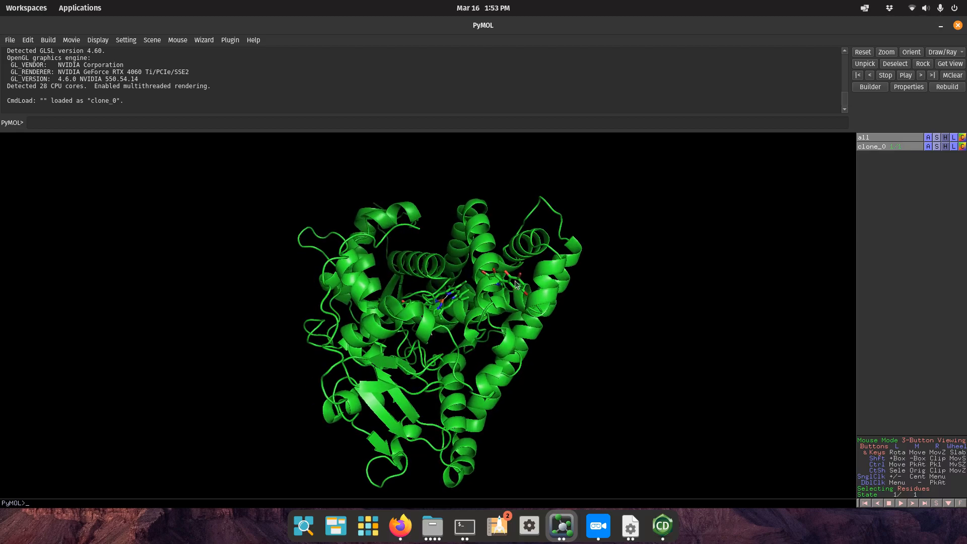
{"action": "left_click_drag", "start_coordinate": [511, 277], "coordinate": [538, 291]}
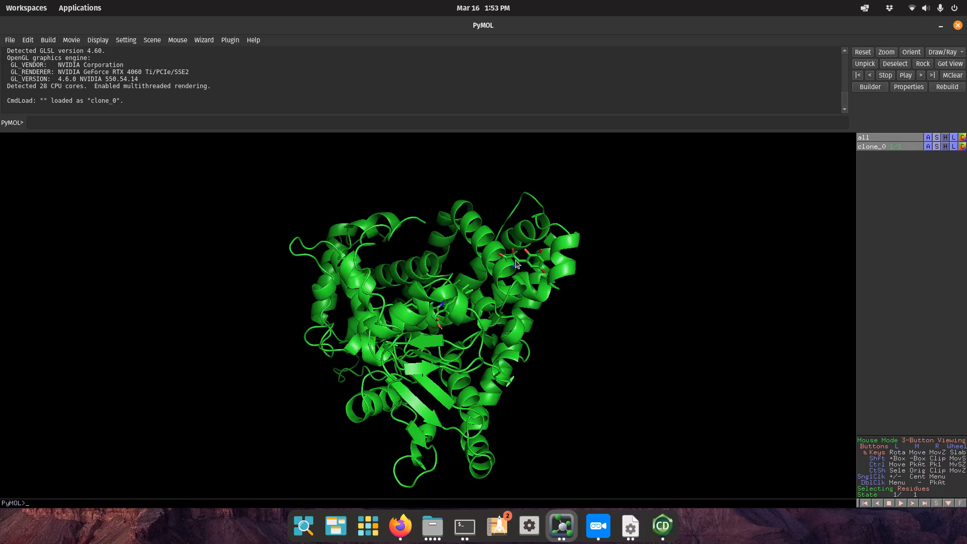
{"action": "left_click_drag", "start_coordinate": [512, 346], "coordinate": [493, 321]}
{"action": "left_click_drag", "start_coordinate": [325, 287], "coordinate": [535, 275]}
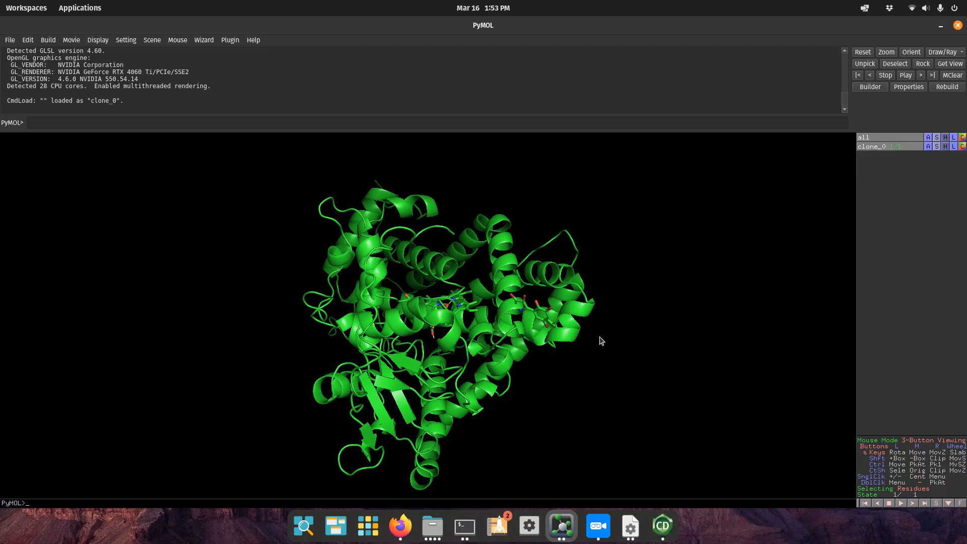
{"action": "left_click", "coordinate": [598, 525]}
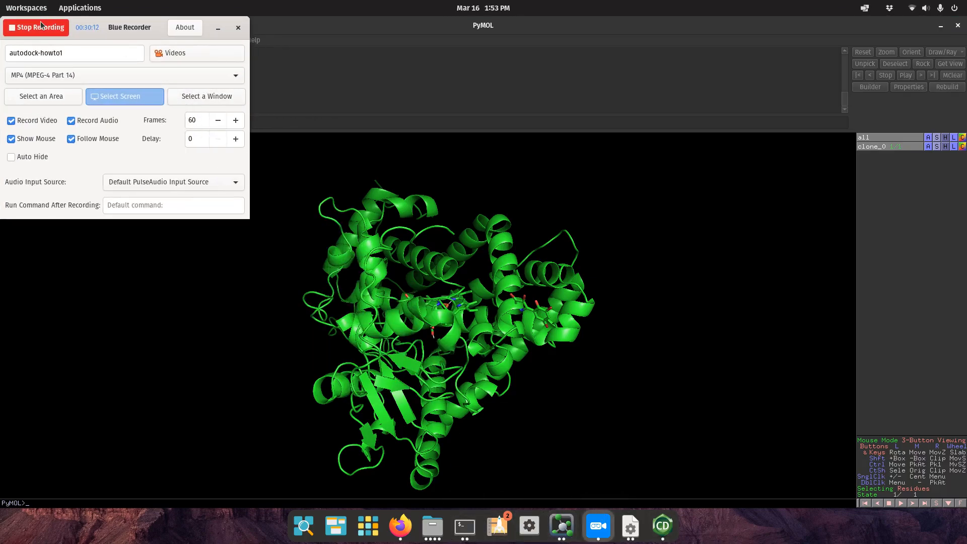